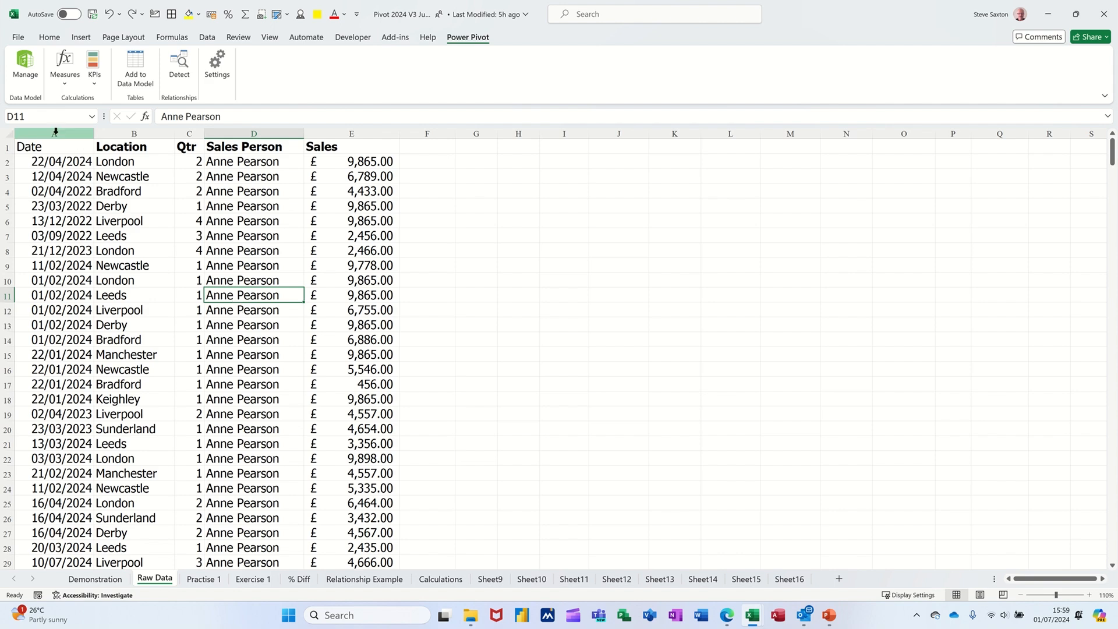
Format the sales data in A1:E432 as a table with headers, using a blue medium table style
{"action": "left_click_drag", "start_coordinate": [54, 132], "coordinate": [351, 133]}
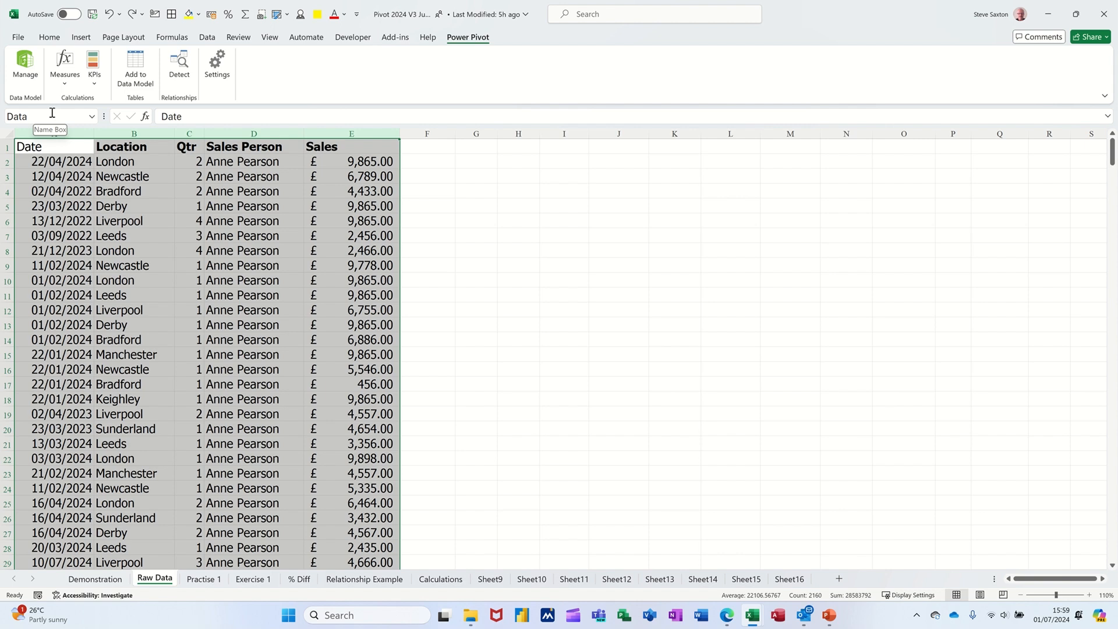
{"action": "left_click", "coordinate": [126, 173]}
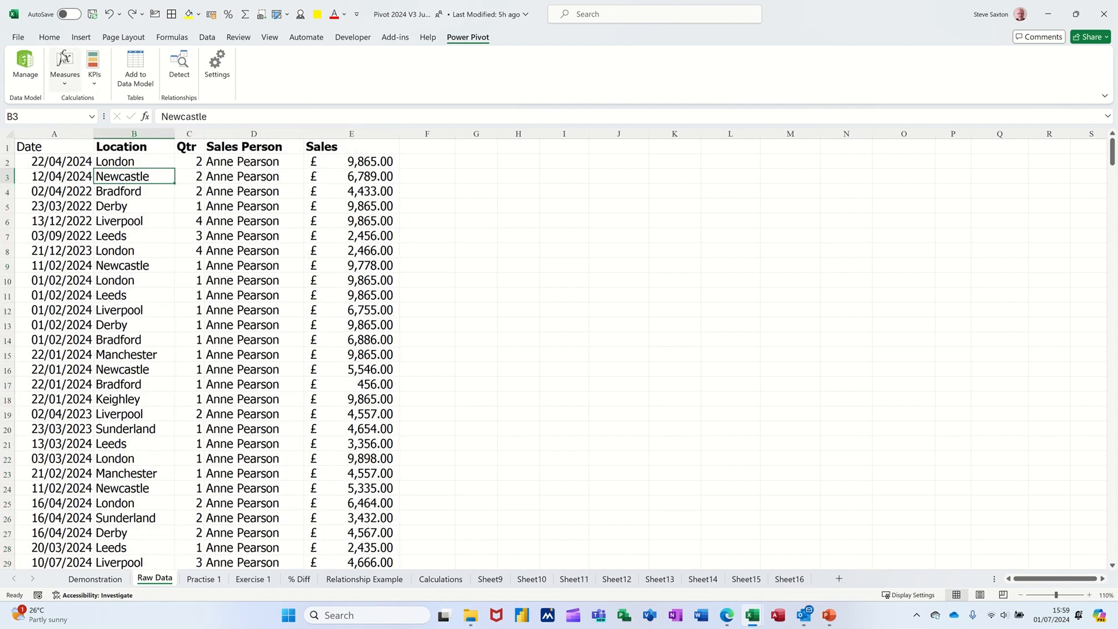
{"action": "left_click", "coordinate": [50, 39]}
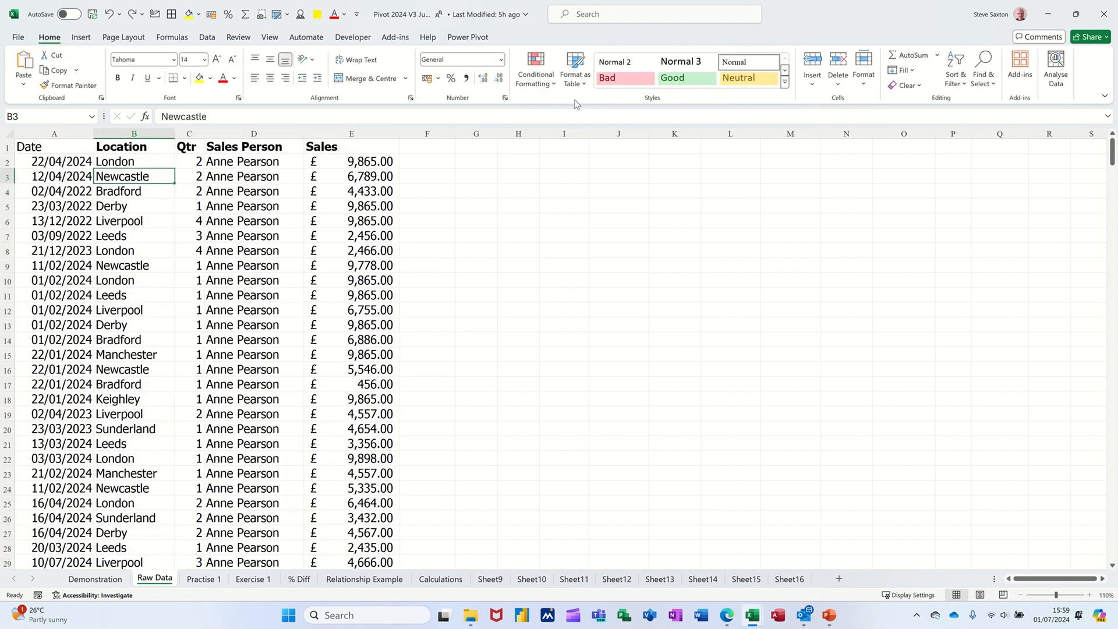
{"action": "left_click", "coordinate": [574, 74]}
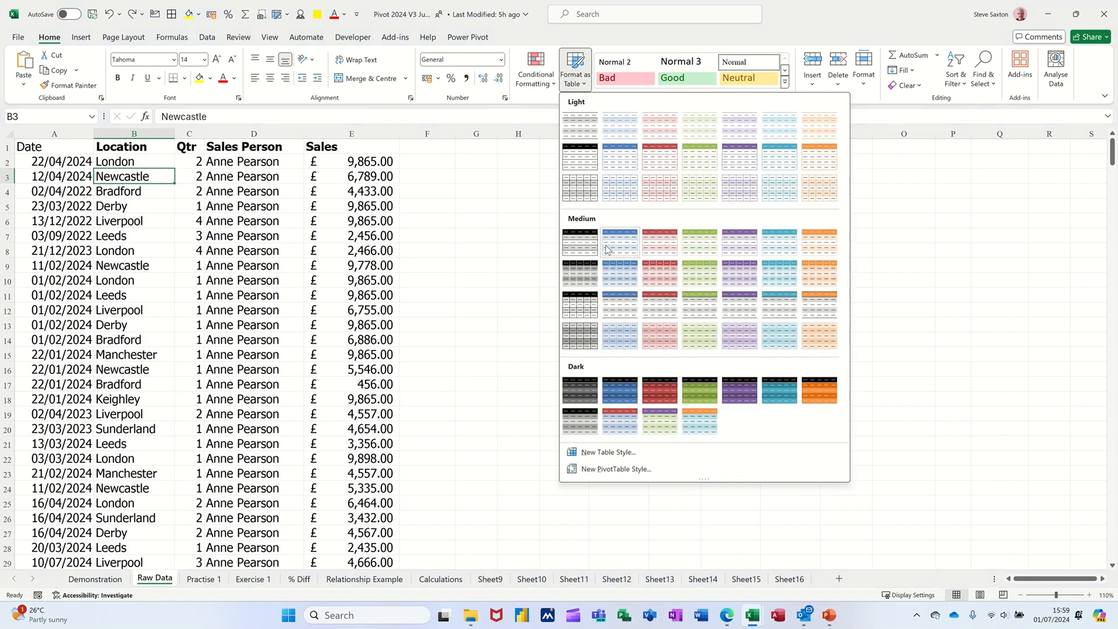
{"action": "left_click", "coordinate": [620, 273]}
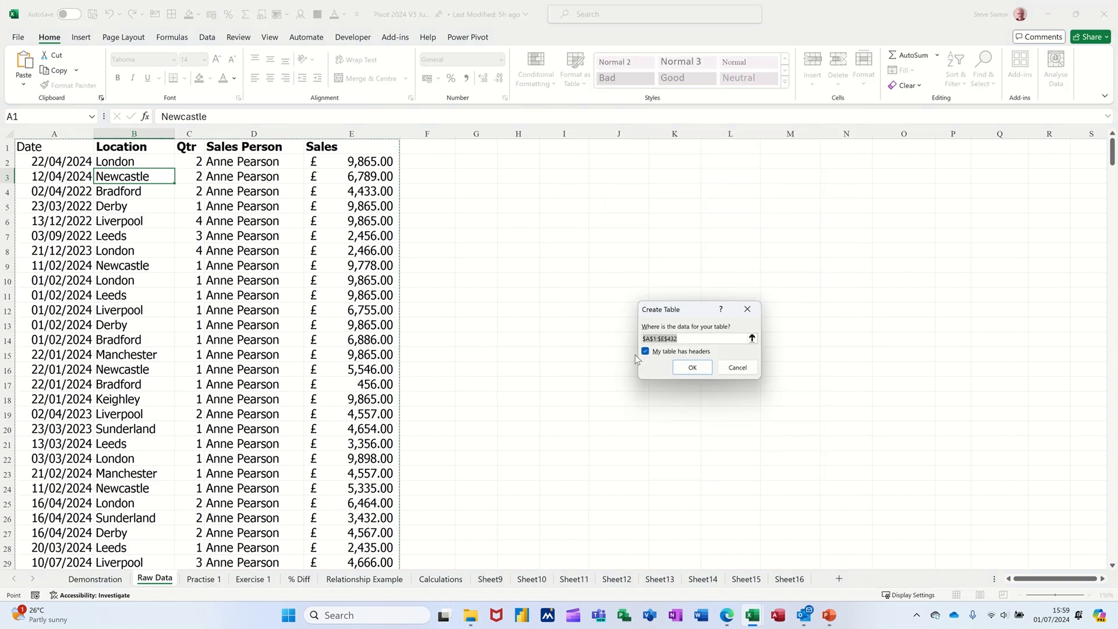
{"action": "left_click", "coordinate": [692, 368]}
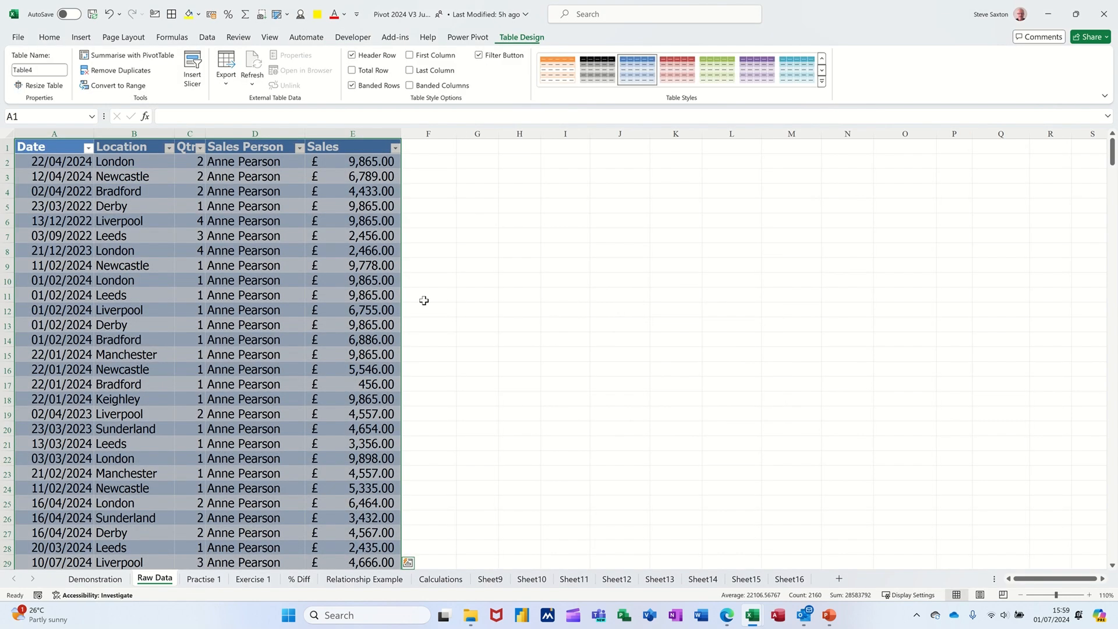
{"action": "left_click", "coordinate": [231, 224]}
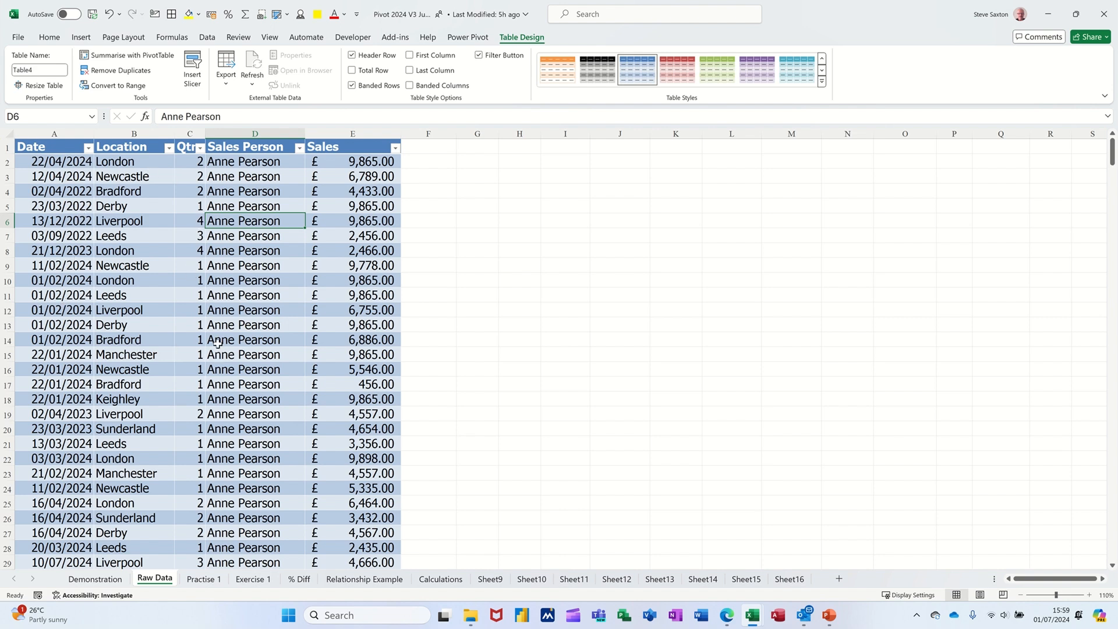
Rename the sales data table as RawData
{"action": "left_click", "coordinate": [41, 118]}
{"action": "left_click", "coordinate": [39, 66]}
{"action": "type", "text": "RawData"}
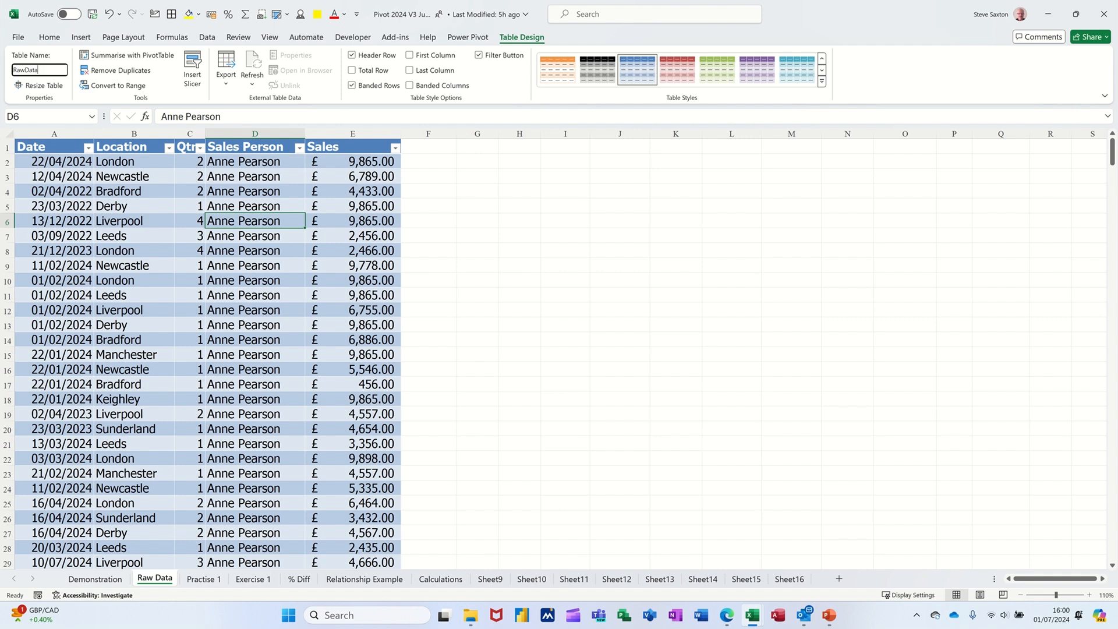
{"action": "key", "text": "Return"}
{"action": "left_click", "coordinate": [266, 307]}
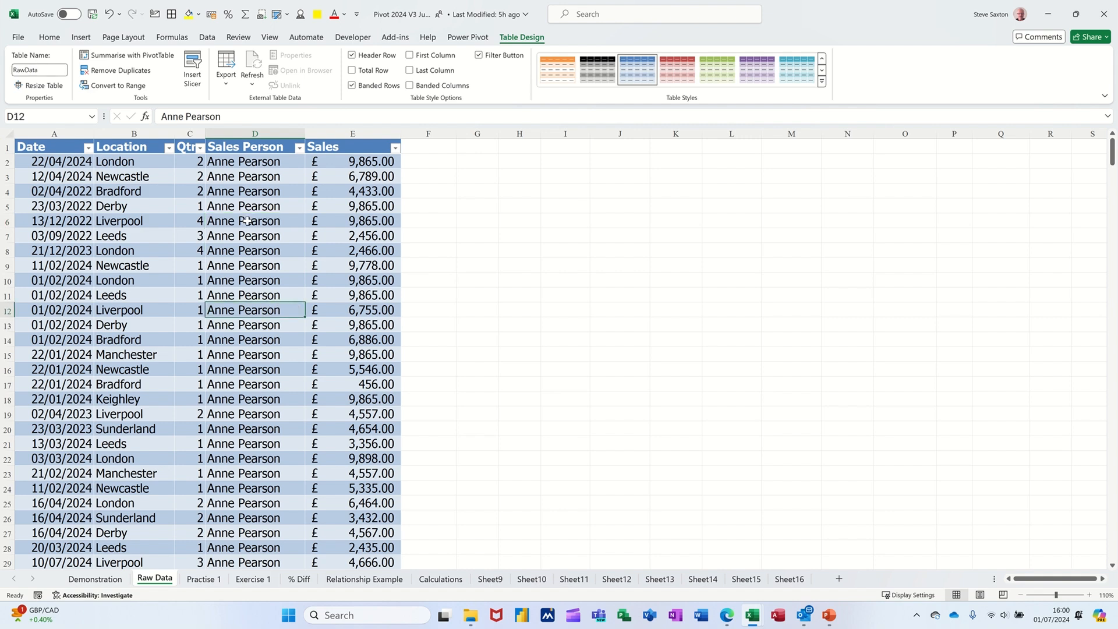
Insert a PivotTable from the RawData table on the existing Raw Data worksheet at cell G2
{"action": "left_click", "coordinate": [81, 39]}
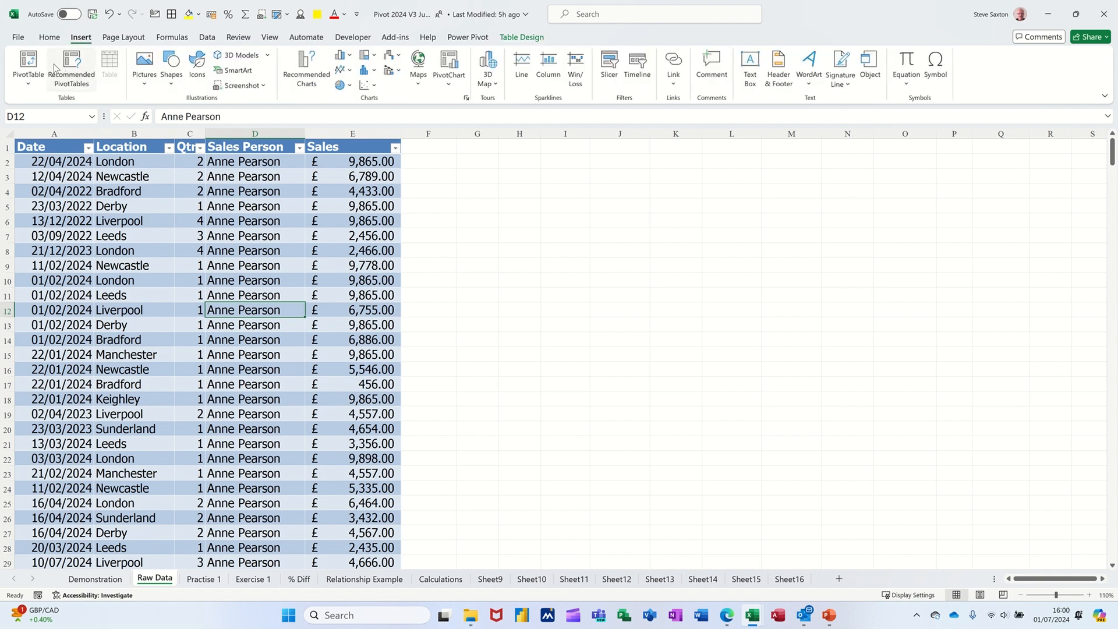
{"action": "left_click", "coordinate": [29, 63]}
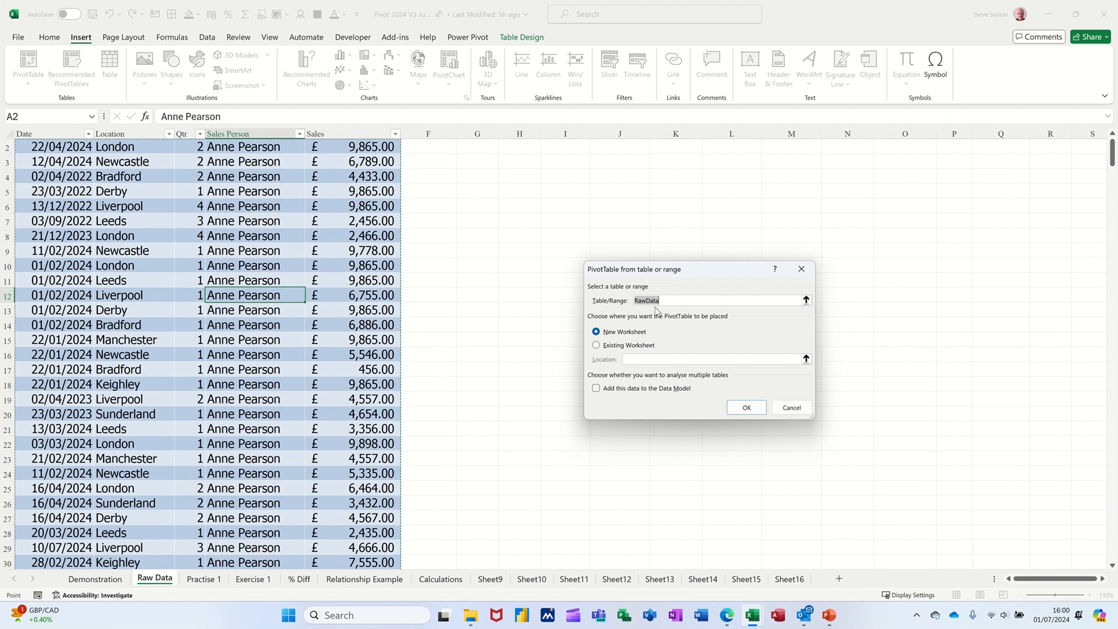
{"action": "left_click", "coordinate": [596, 345]}
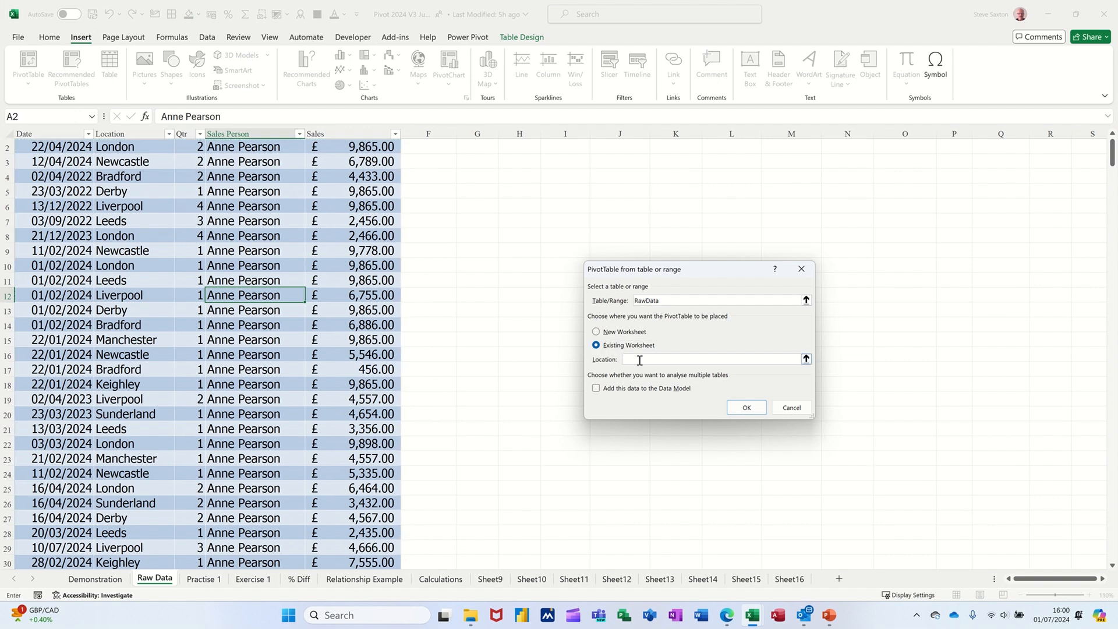
{"action": "left_click", "coordinate": [482, 151]}
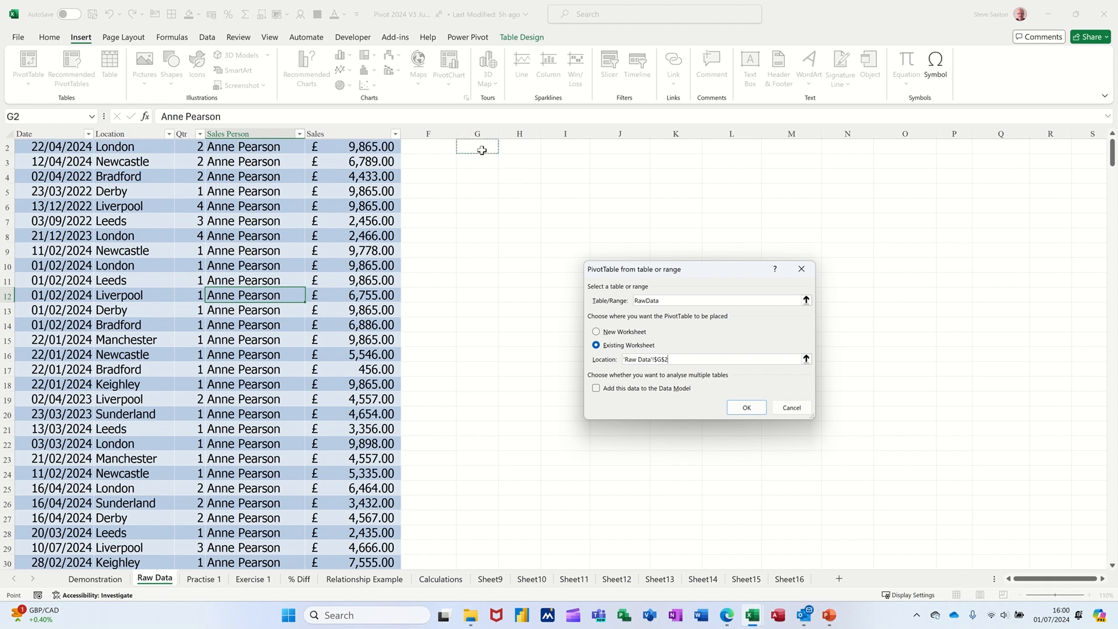
{"action": "left_click", "coordinate": [735, 408]}
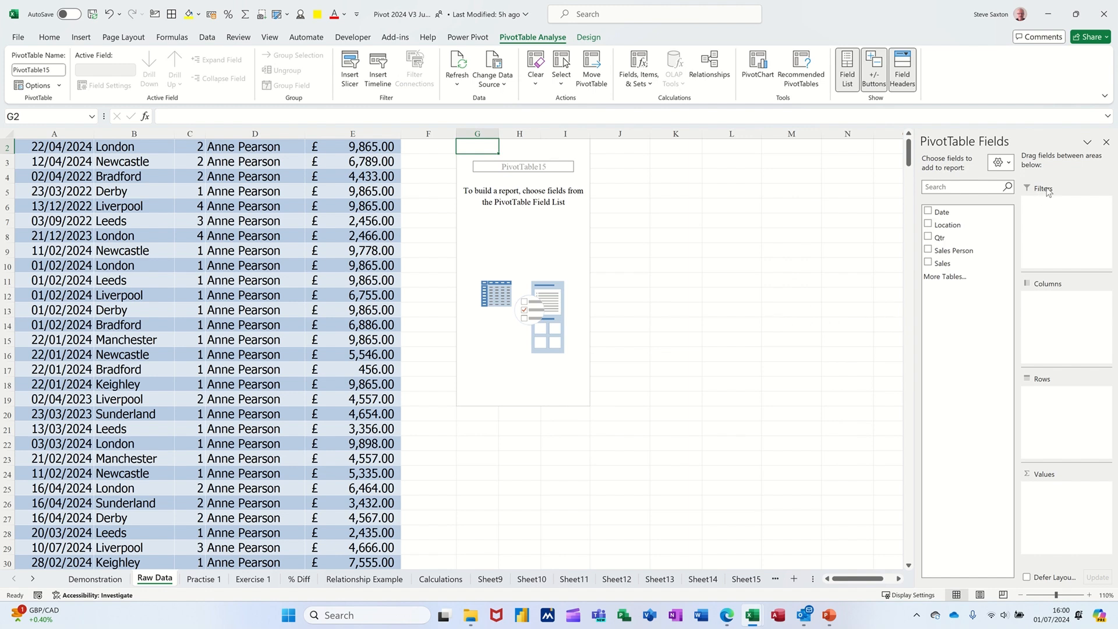
Switch the PivotTable field list to the stacked fields and areas layout, and return it to side-by-side
{"action": "left_click", "coordinate": [1012, 166]}
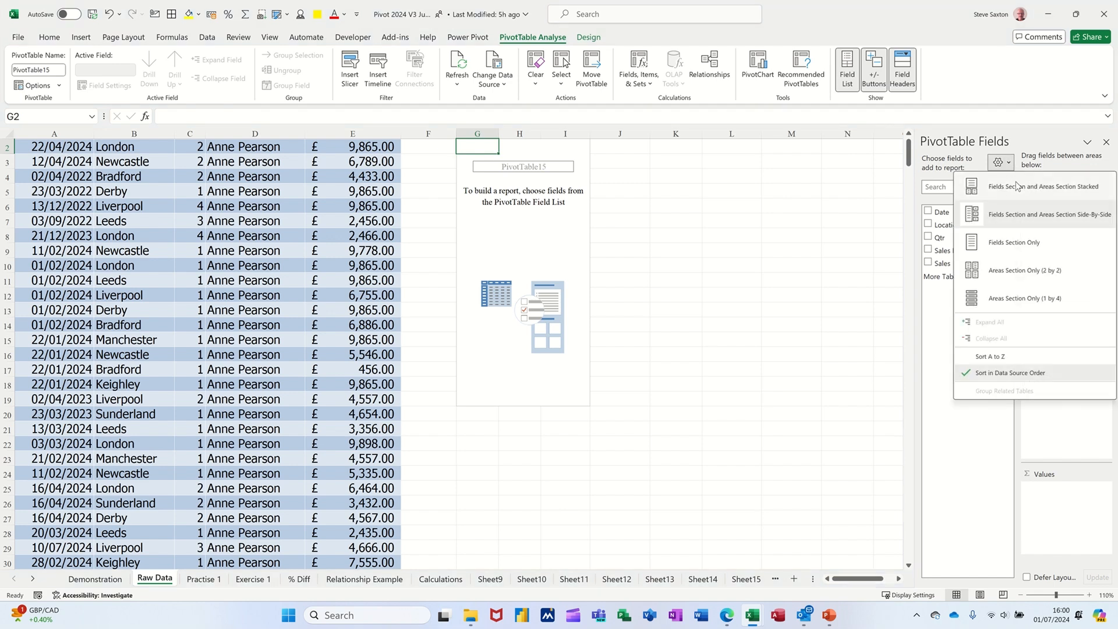
{"action": "left_click", "coordinate": [1017, 186]}
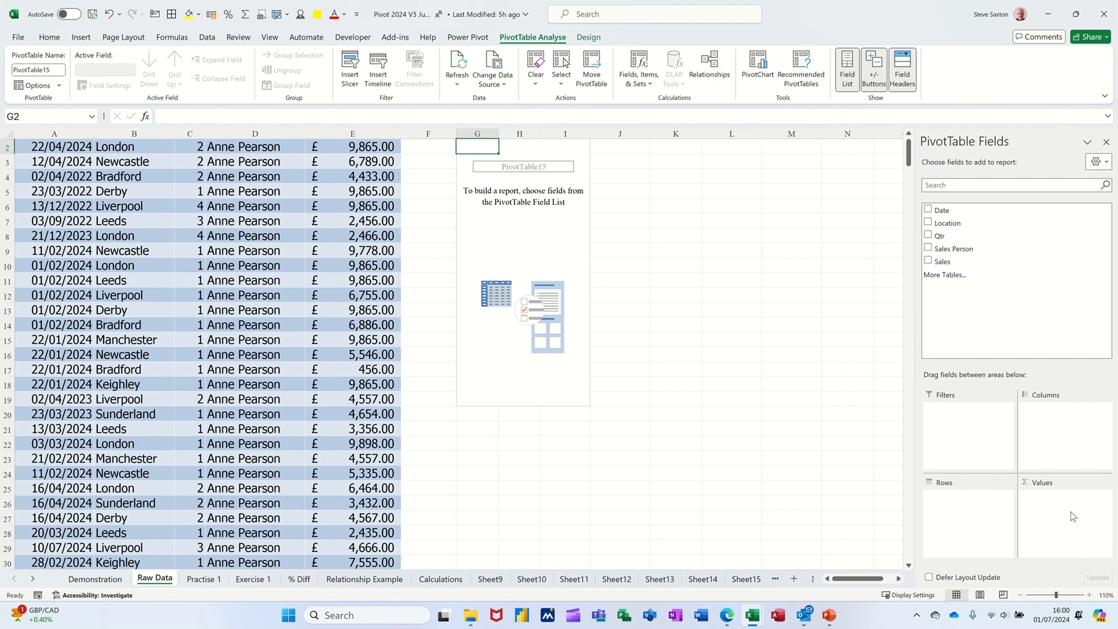
{"action": "left_click", "coordinate": [1106, 163]}
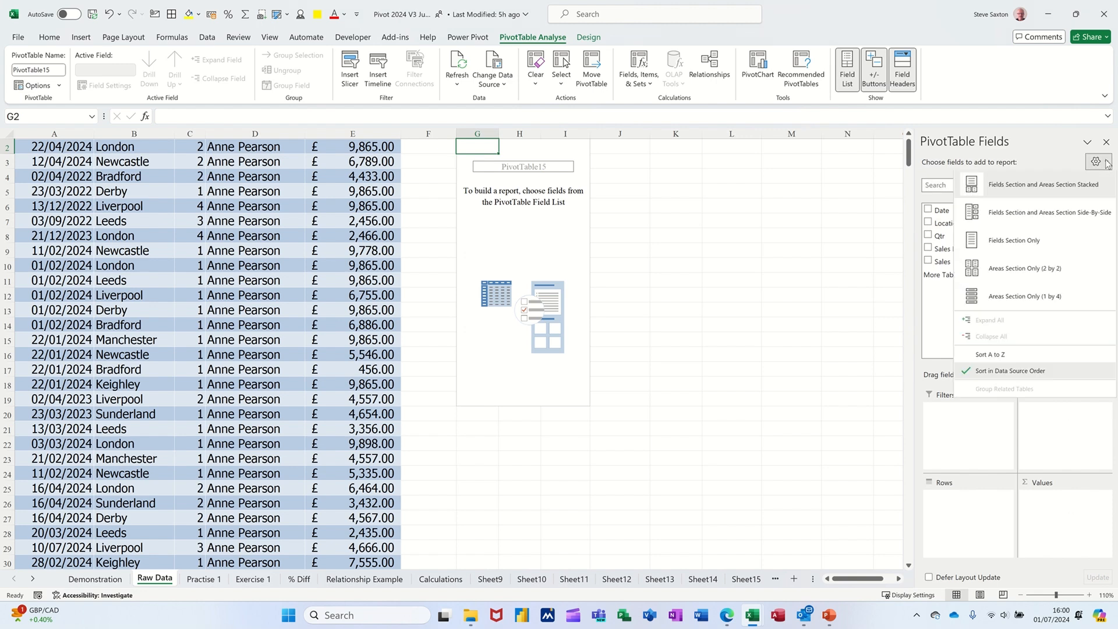
{"action": "left_click", "coordinate": [1010, 214]}
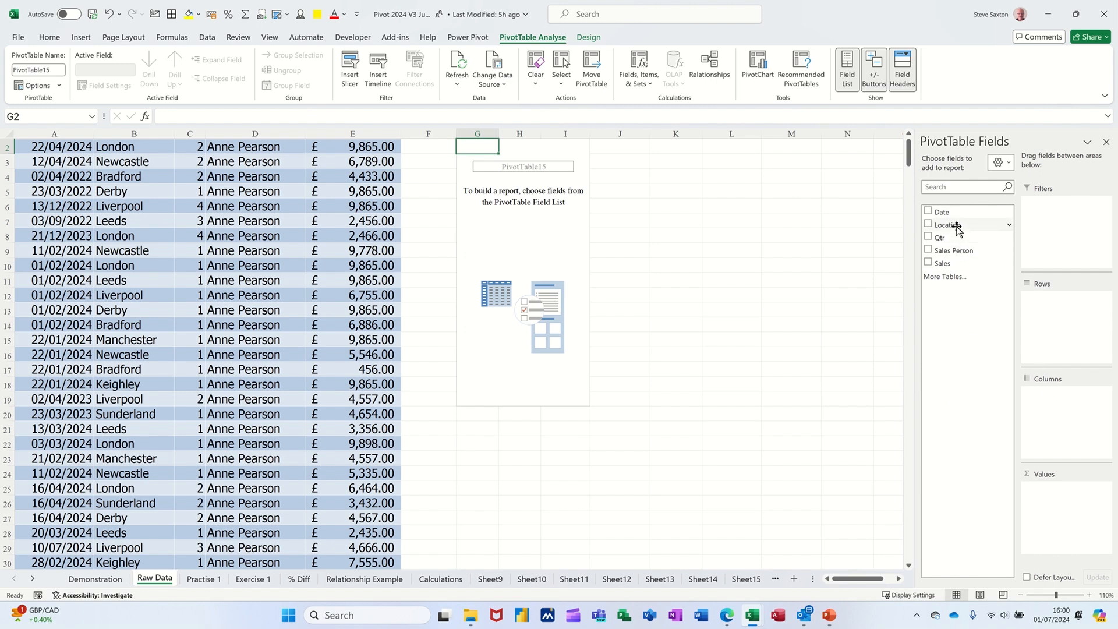
Summarise Sales by Location as rows in the PivotTable, and format the sales values as Accounting with £ and 2 decimal places
{"action": "left_click_drag", "start_coordinate": [955, 224], "coordinate": [1054, 317]}
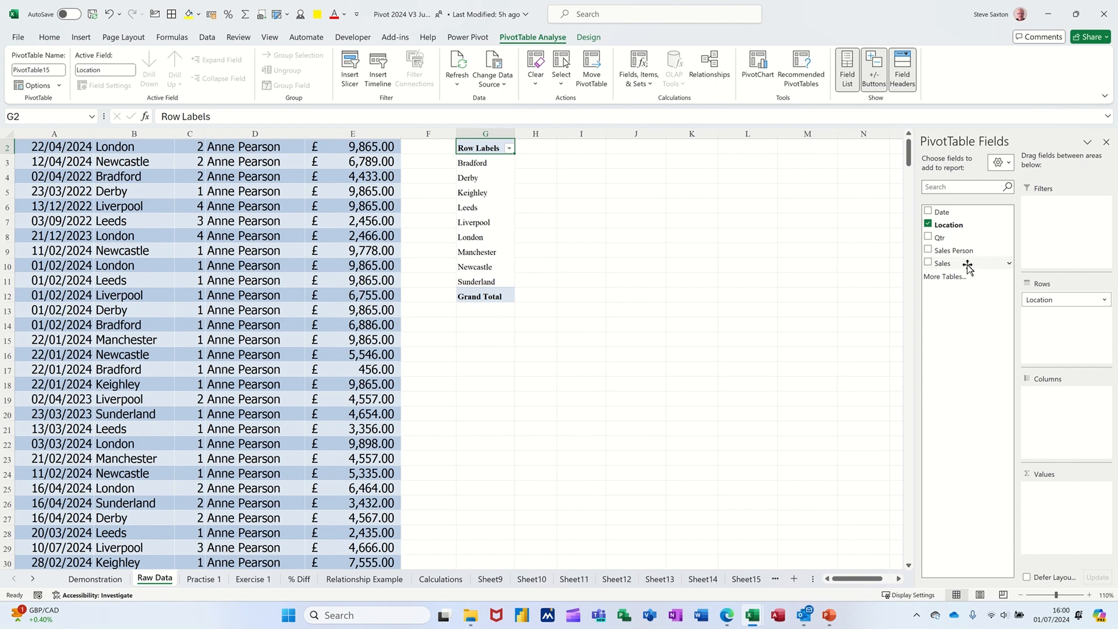
{"action": "left_click_drag", "start_coordinate": [965, 265], "coordinate": [1056, 508]}
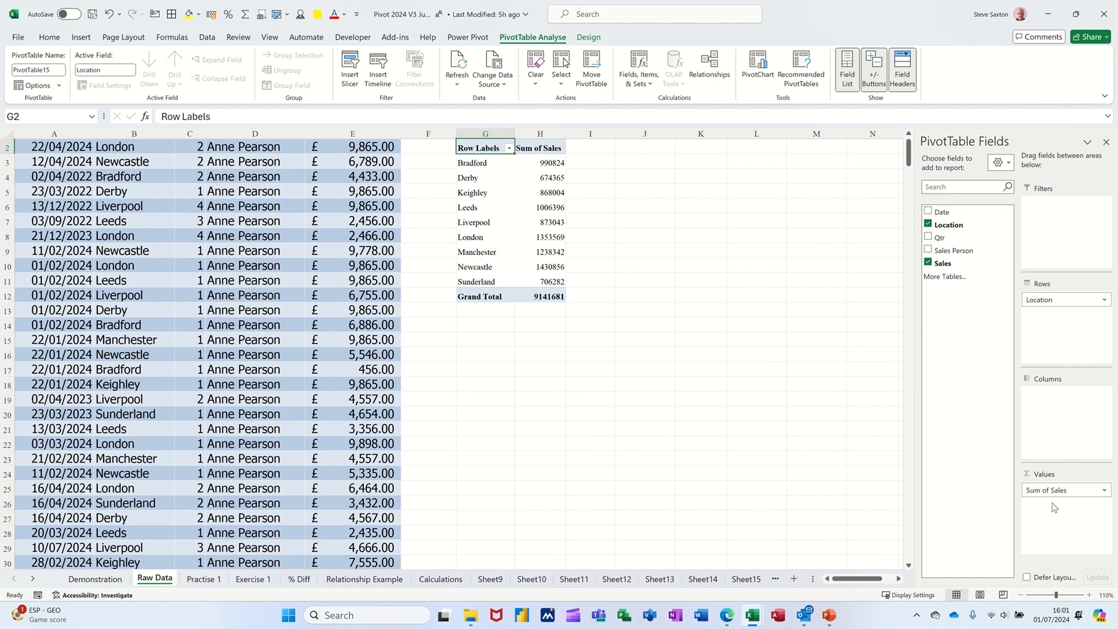
{"action": "right_click", "coordinate": [546, 197]}
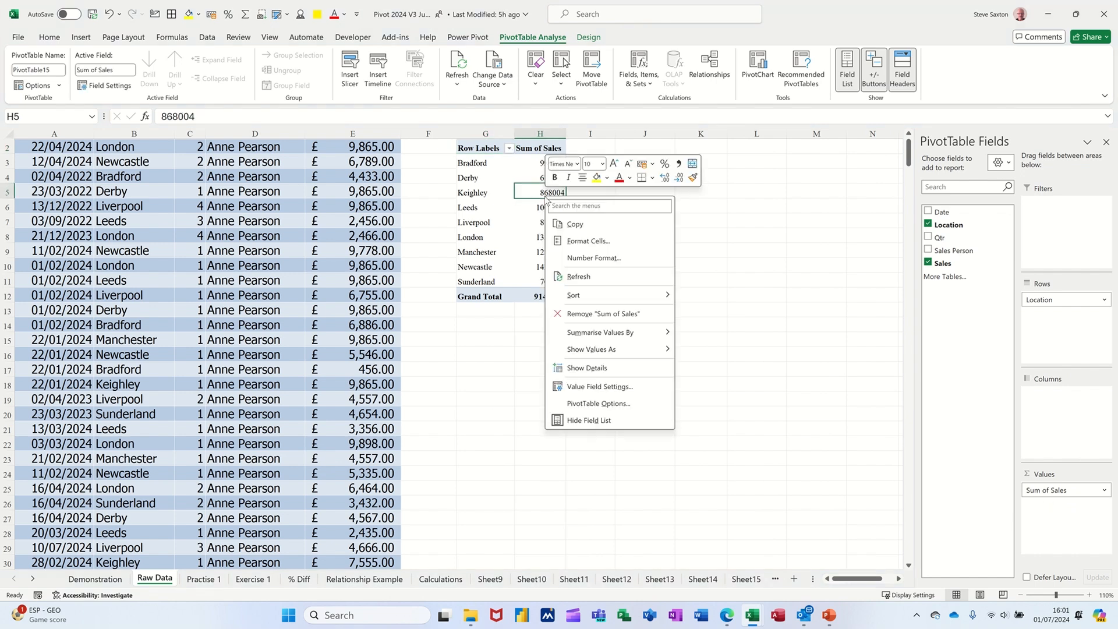
{"action": "left_click", "coordinate": [590, 260]}
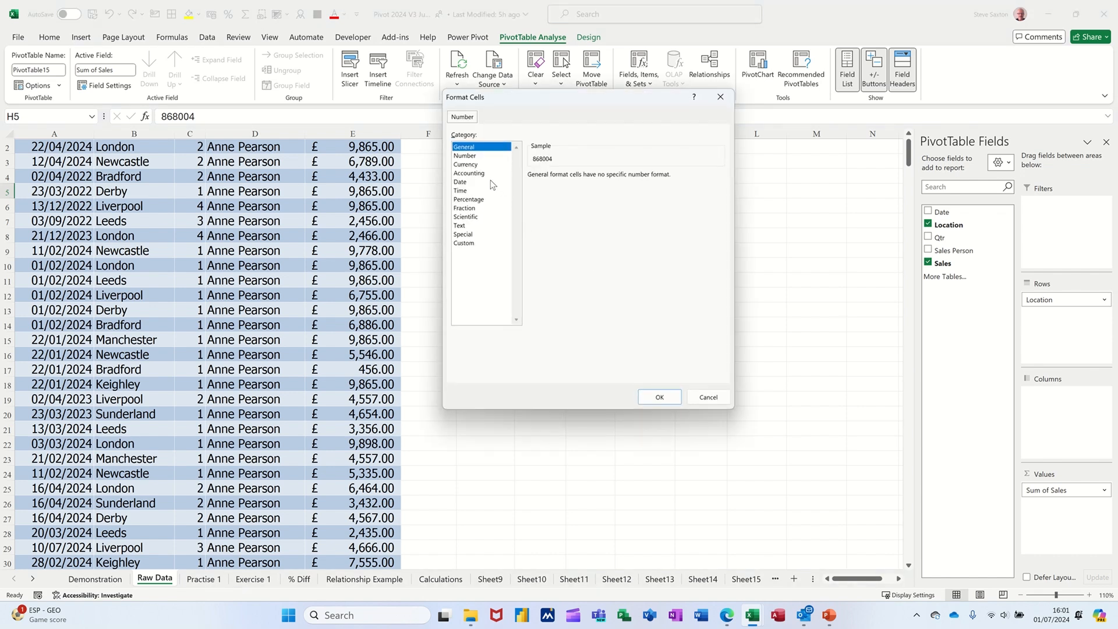
{"action": "left_click", "coordinate": [482, 174]}
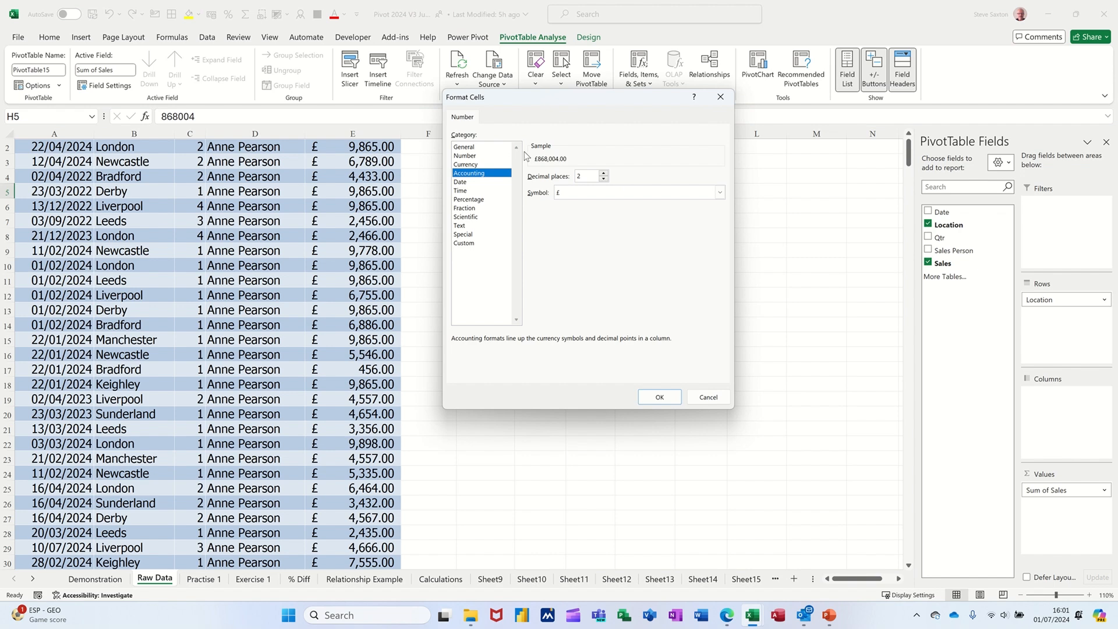
{"action": "left_click", "coordinate": [660, 397]}
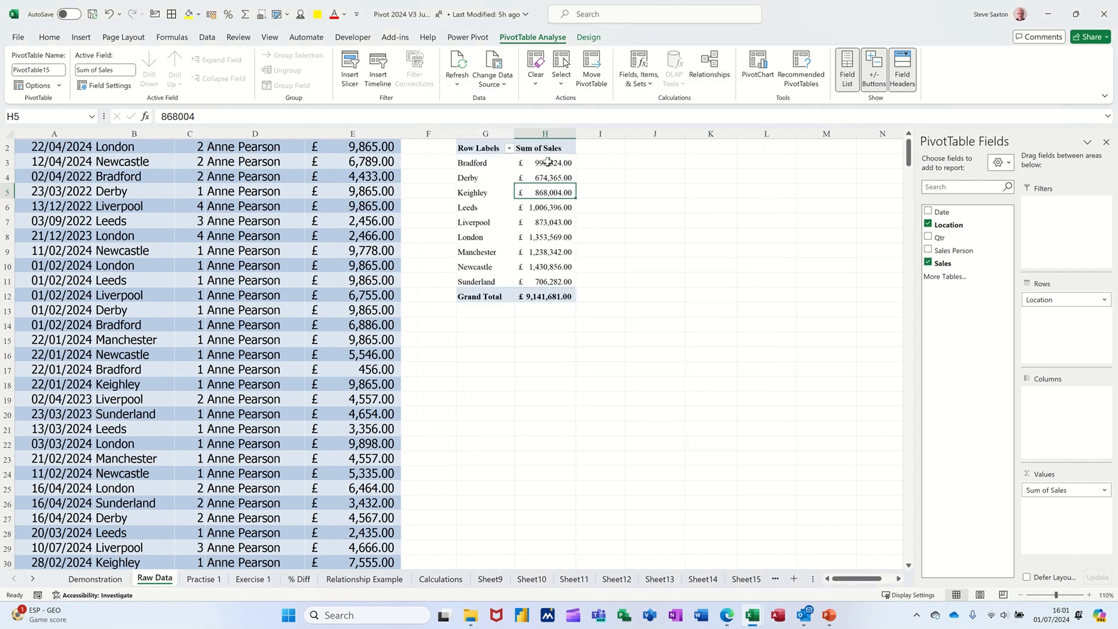
Apply blue solid-fill data bars to the PivotTable's location sales values in H3:H11, leaving out the grand total
{"action": "left_click_drag", "start_coordinate": [547, 162], "coordinate": [545, 283]}
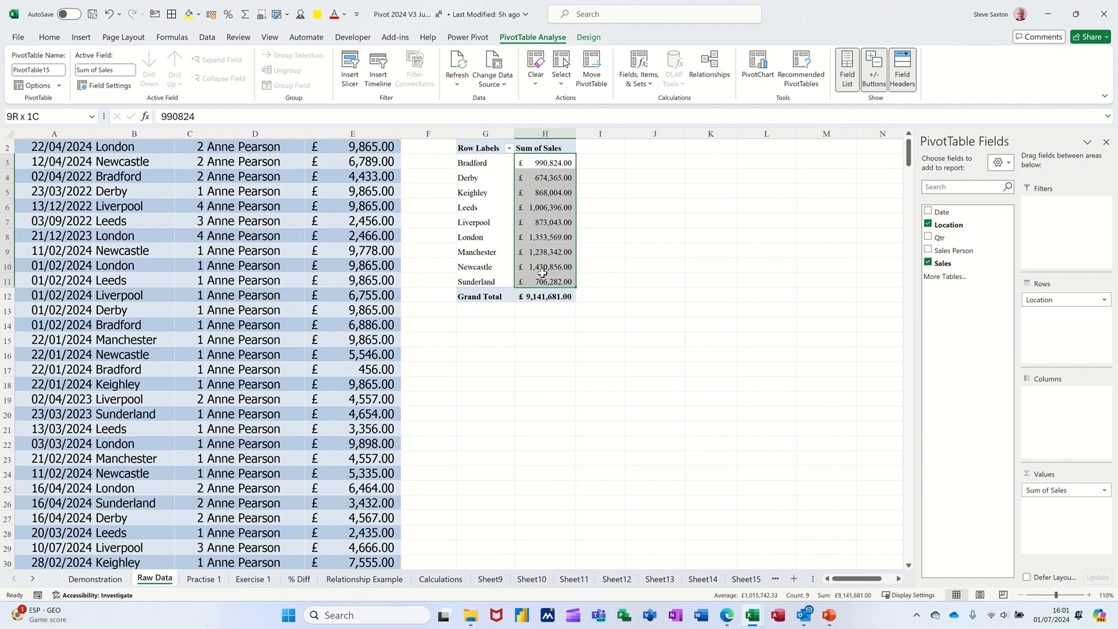
{"action": "left_click", "coordinate": [50, 38]}
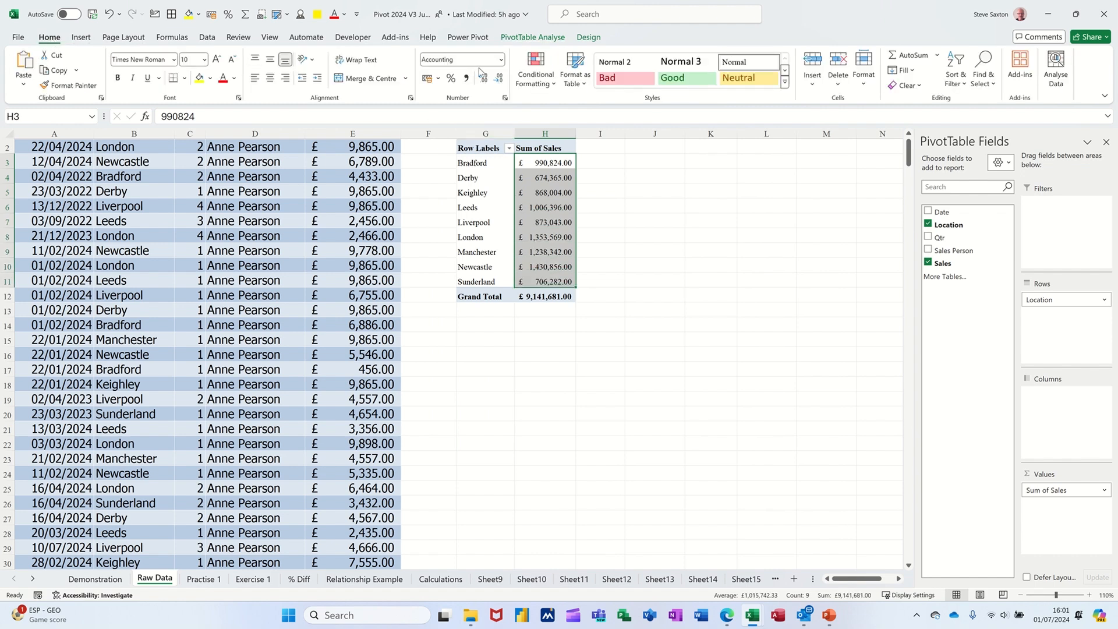
{"action": "left_click", "coordinate": [534, 73]}
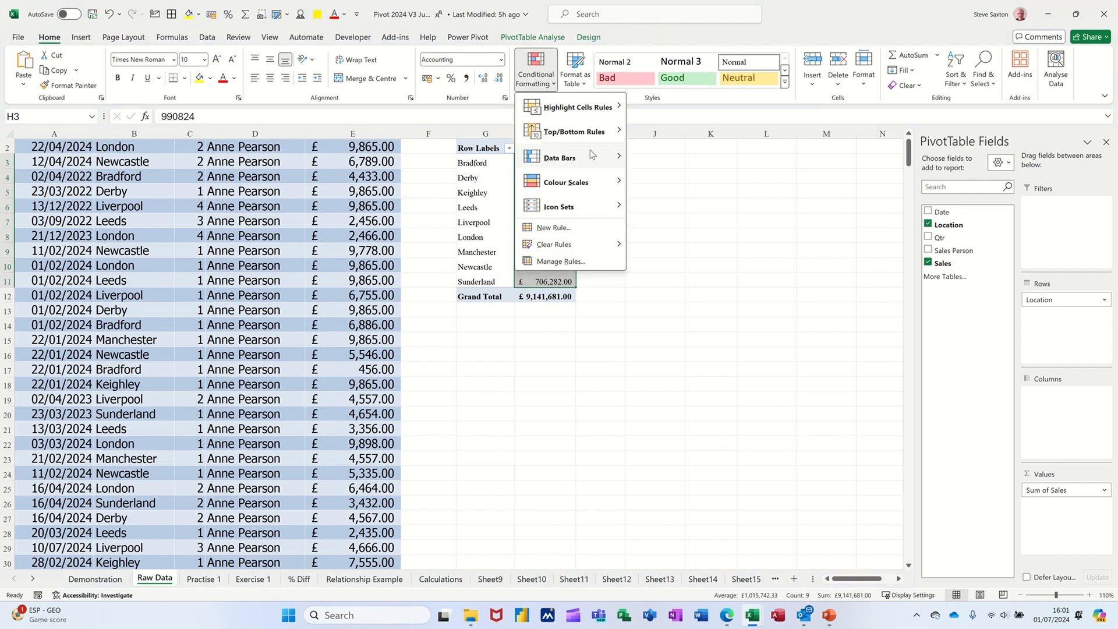
{"action": "mouse_move", "coordinate": [582, 157]}
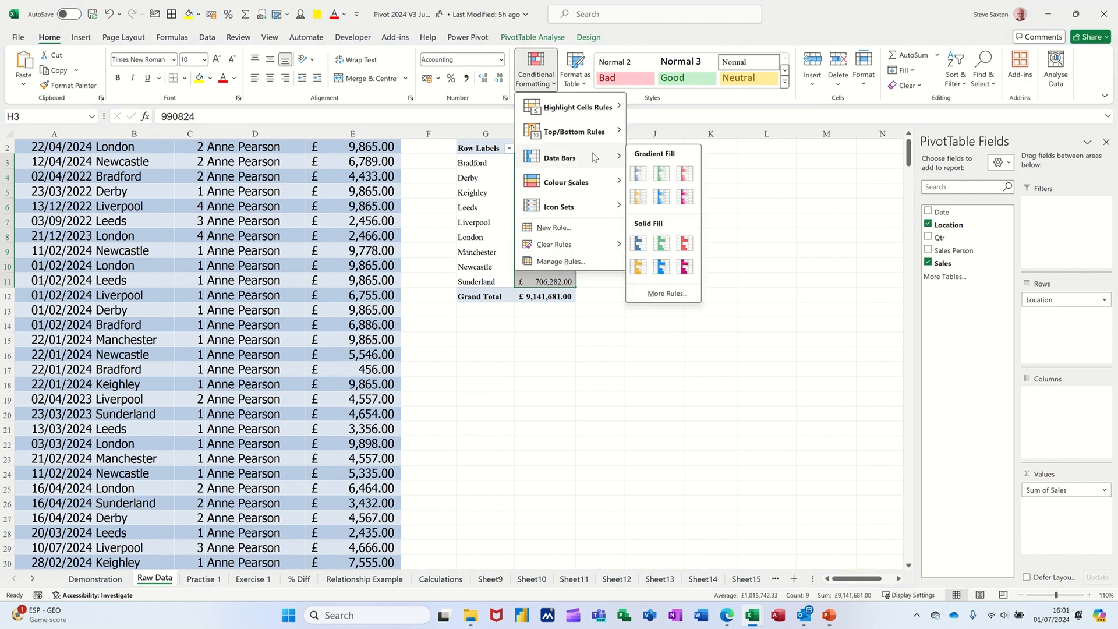
{"action": "left_click", "coordinate": [637, 243]}
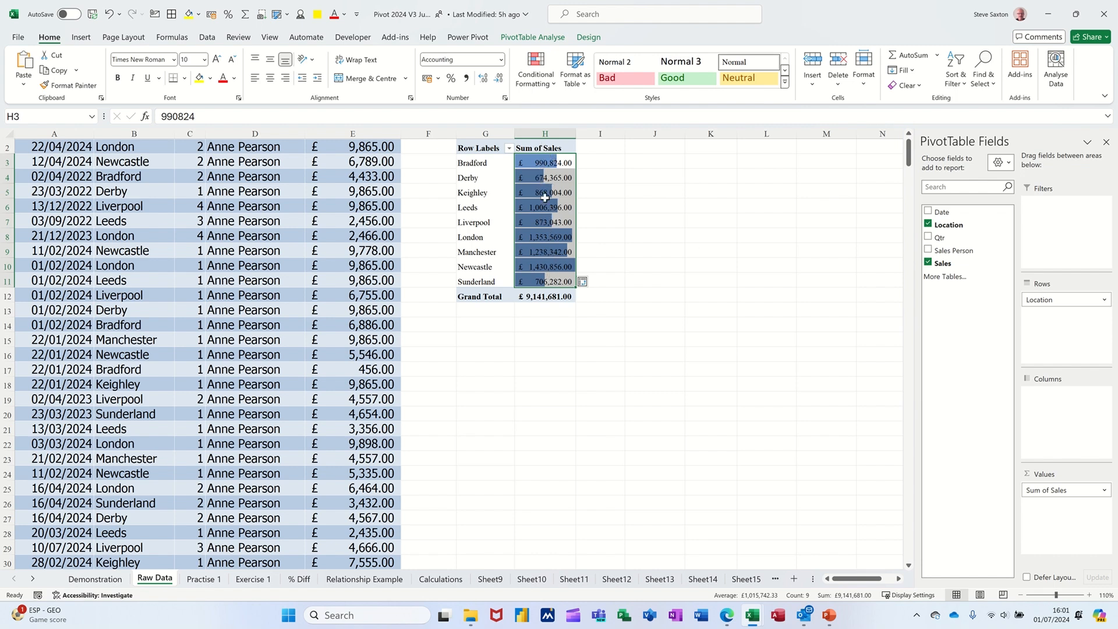
Edit the PivotTable's data bar rule to show only the bars without the sales values
{"action": "left_click", "coordinate": [542, 80]}
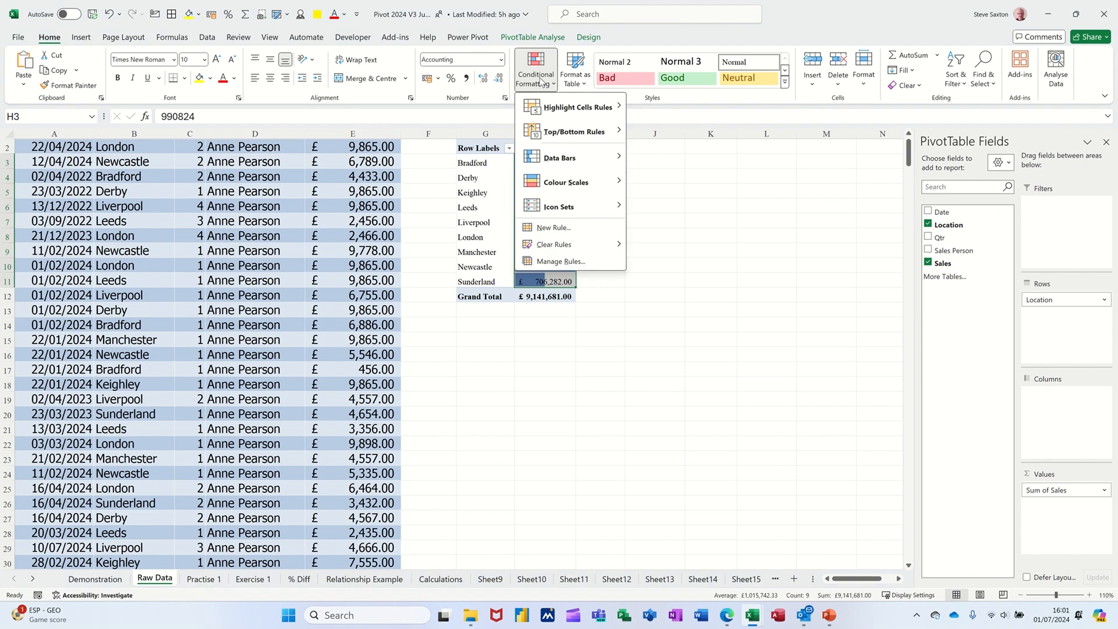
{"action": "left_click", "coordinate": [559, 262]}
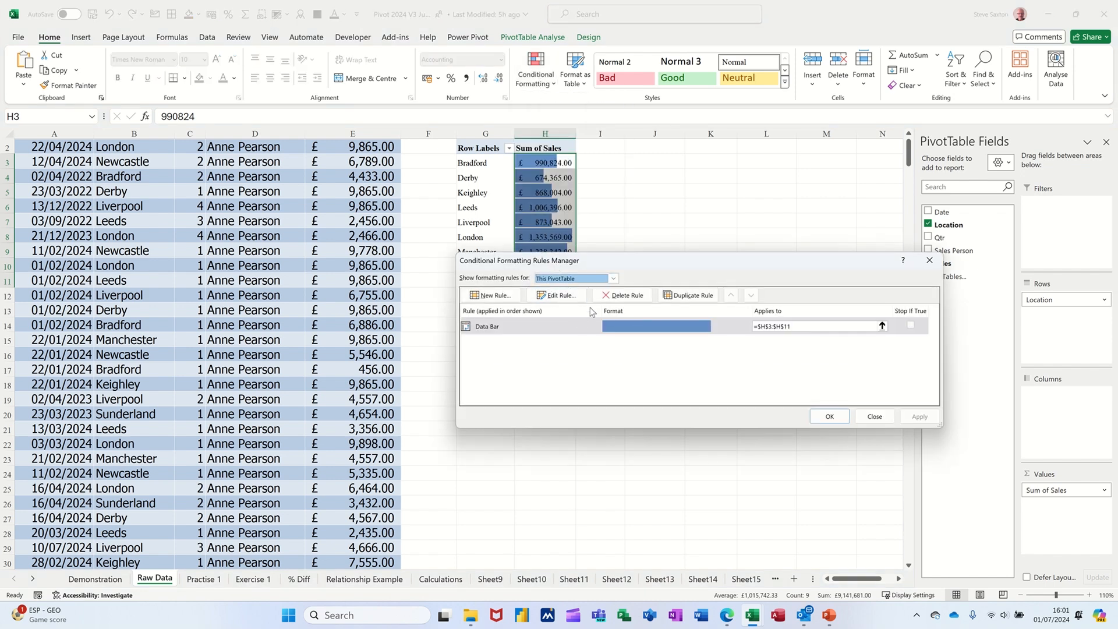
{"action": "left_click", "coordinate": [556, 296]}
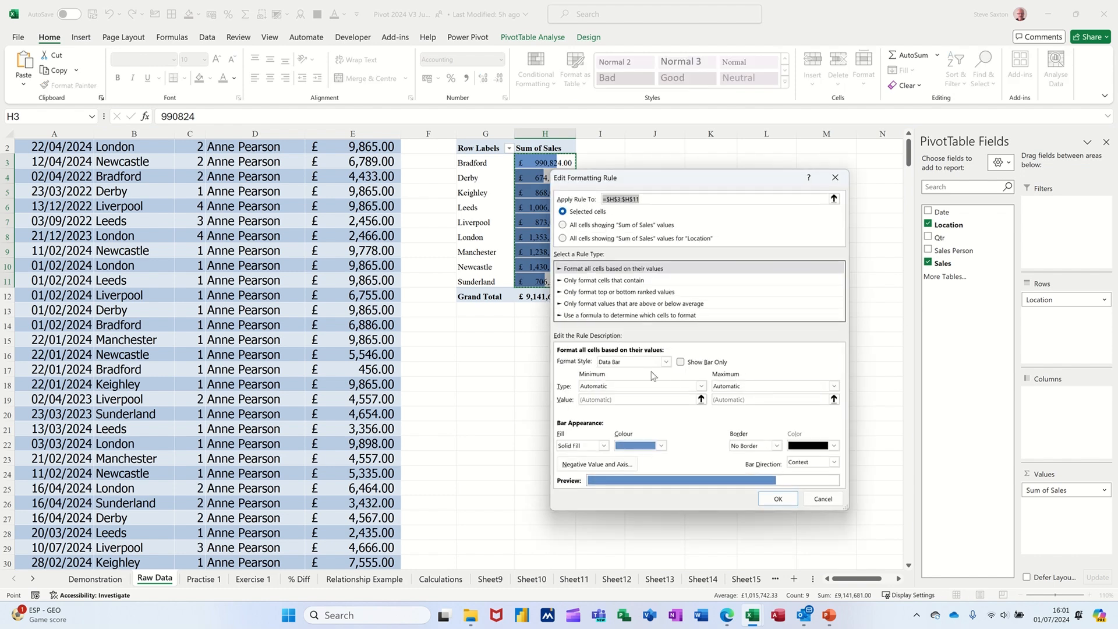
{"action": "left_click", "coordinate": [680, 362]}
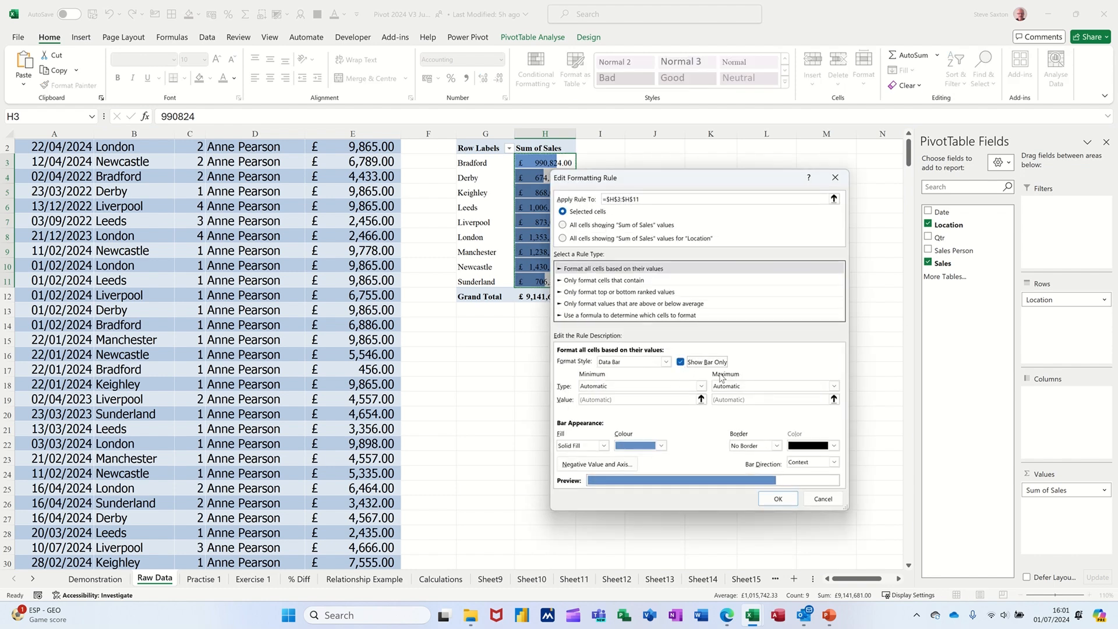
{"action": "left_click", "coordinate": [778, 499]}
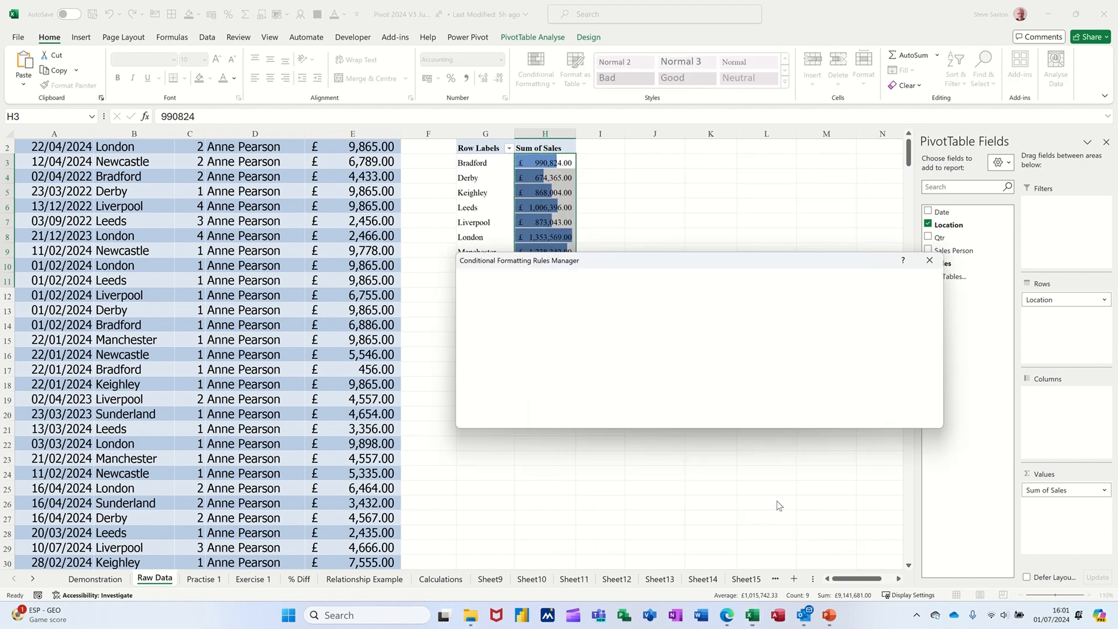
{"action": "left_click", "coordinate": [828, 417]}
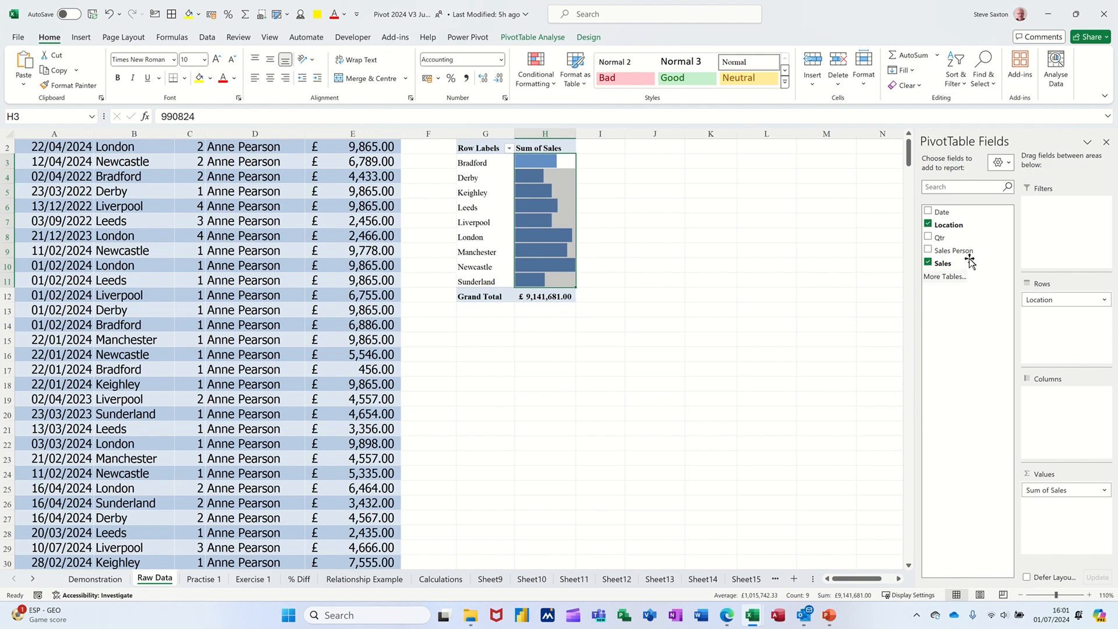
Add Sales to the PivotTable values a second time, and format the new column as Accounting with £ and 2 decimal places
{"action": "left_click_drag", "start_coordinate": [952, 265], "coordinate": [1066, 495]}
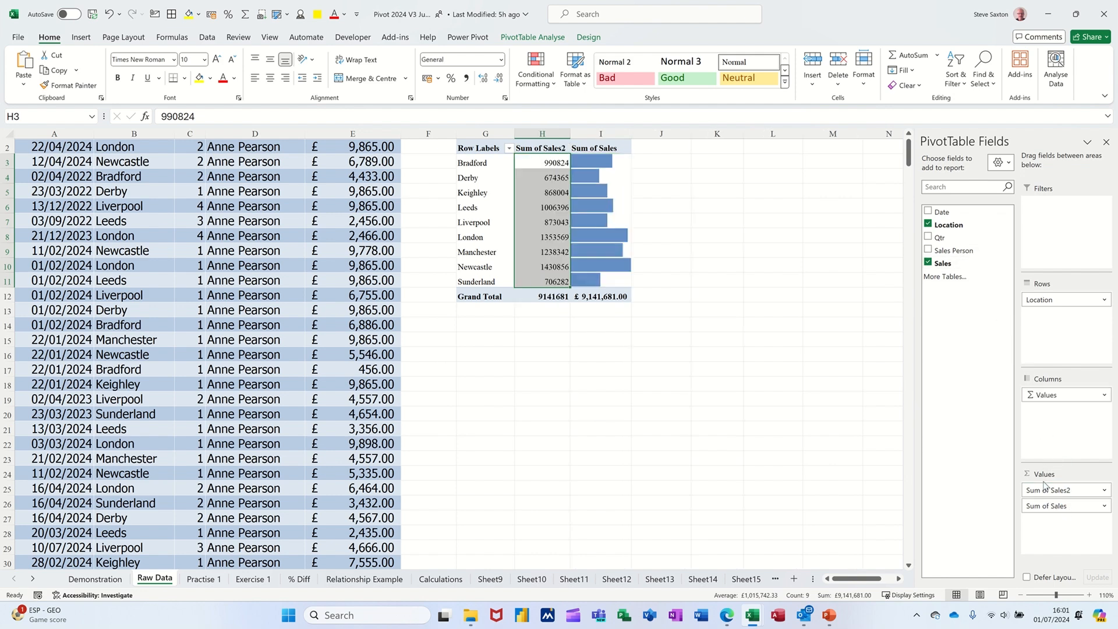
{"action": "right_click", "coordinate": [533, 165]}
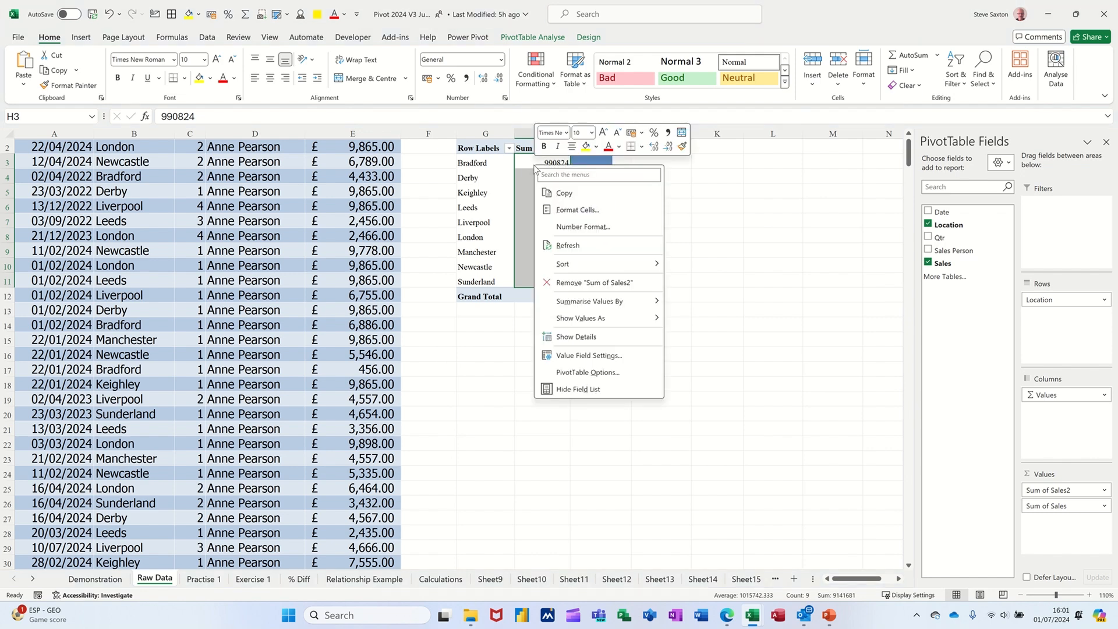
{"action": "left_click", "coordinate": [596, 228]}
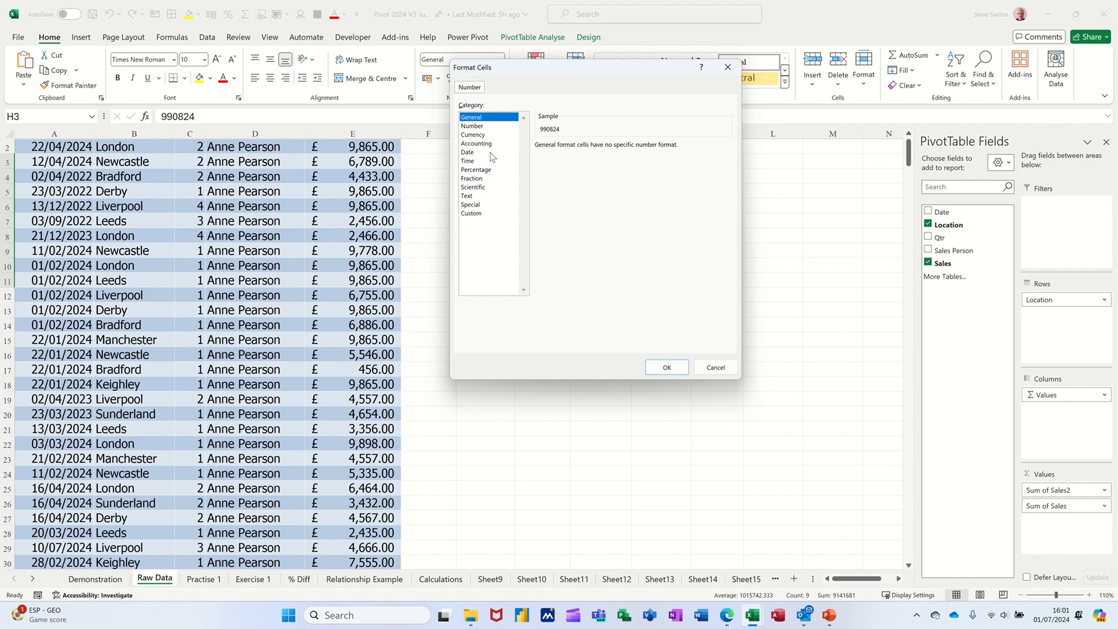
{"action": "left_click", "coordinate": [489, 143]}
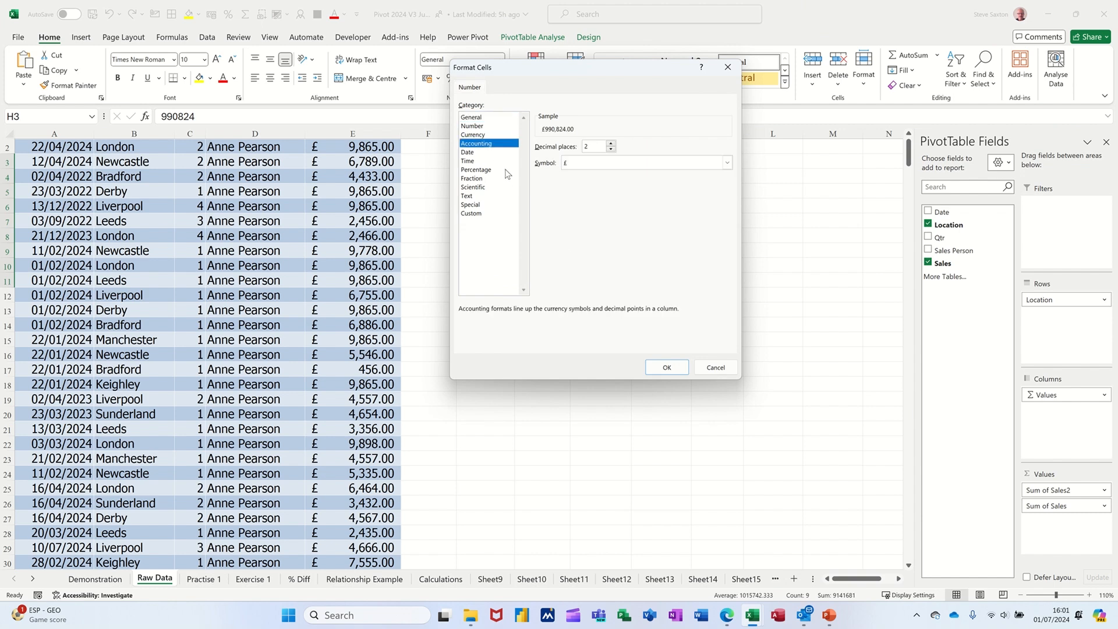
{"action": "left_click", "coordinate": [664, 367]}
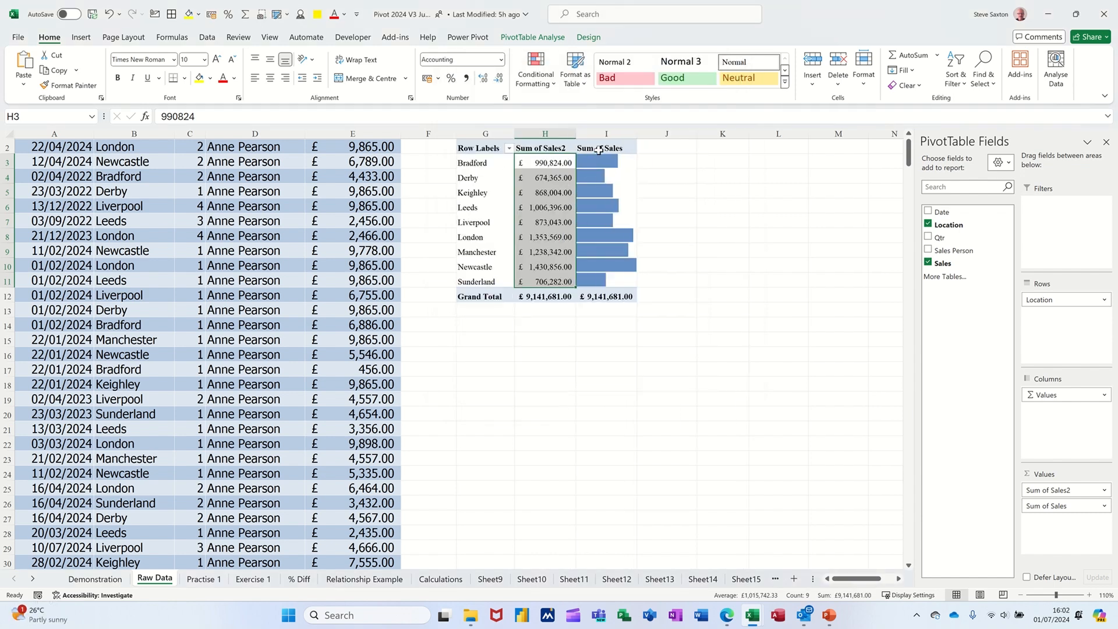
Rename the PivotTable headers: the data bar column as Bar, the sales values column as Sales, and Row Labels as Location
{"action": "left_click", "coordinate": [598, 149]}
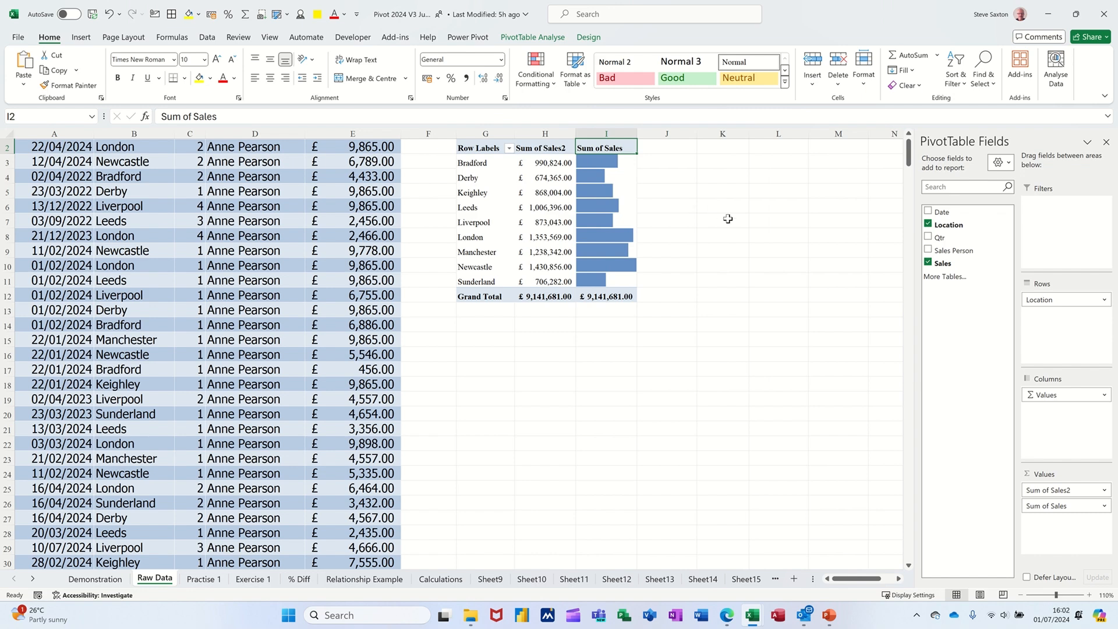
{"action": "type", "text": "Bar"}
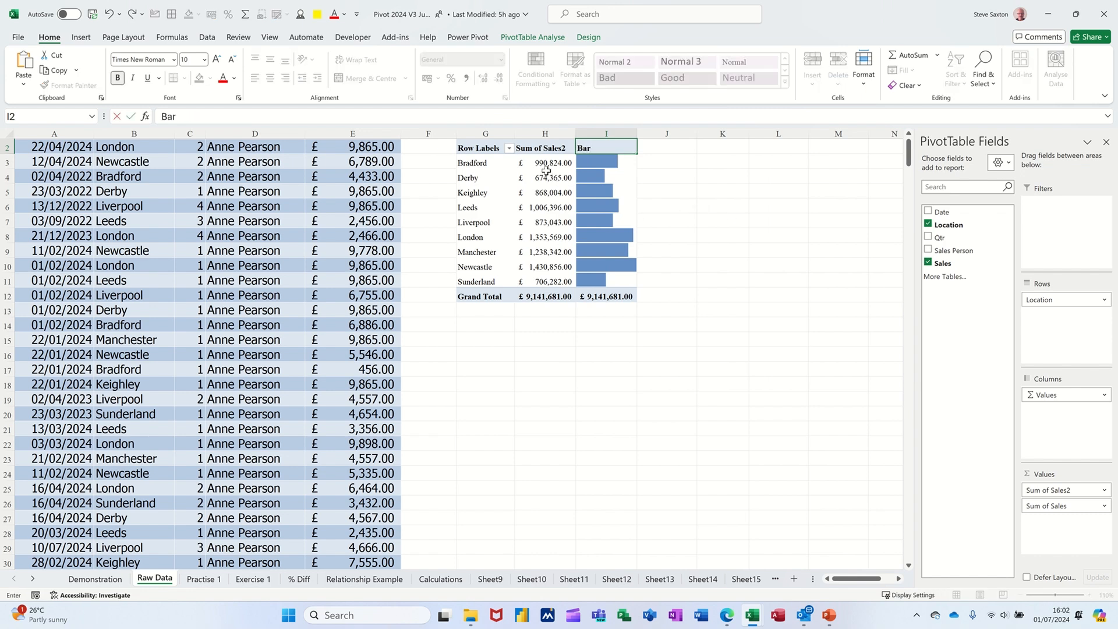
{"action": "left_click", "coordinate": [542, 148]}
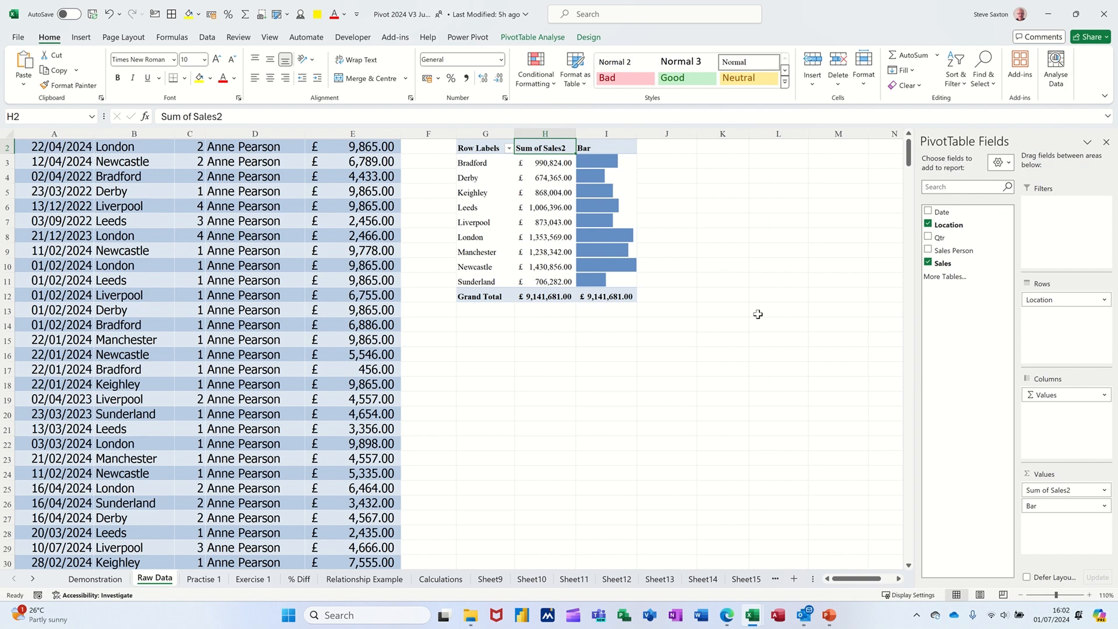
{"action": "type", "text": "Sales"}
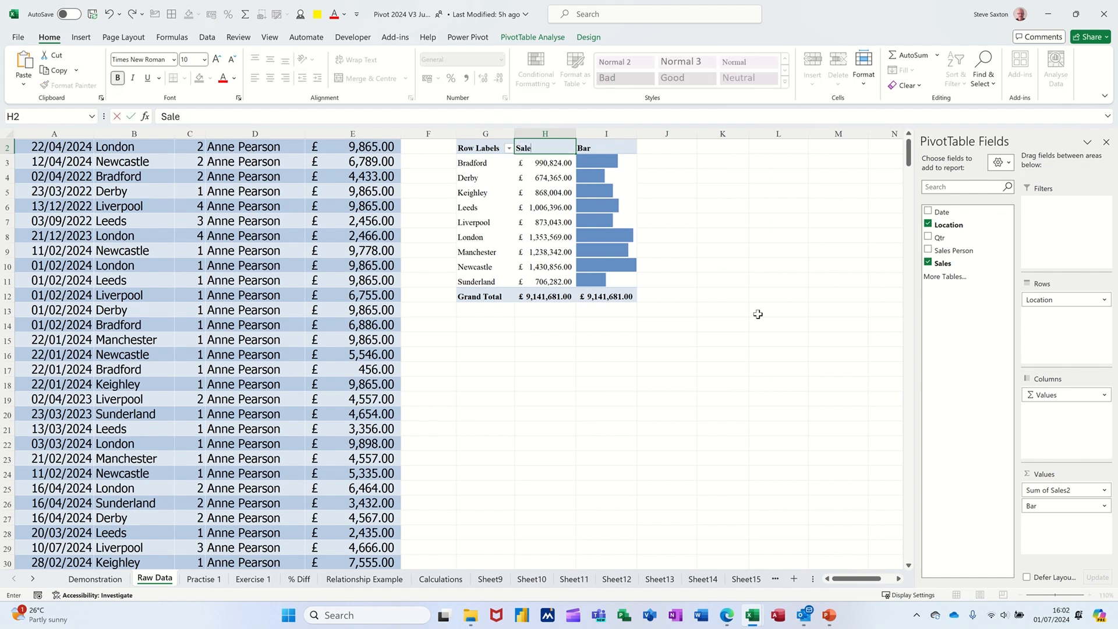
{"action": "left_click", "coordinate": [492, 150]}
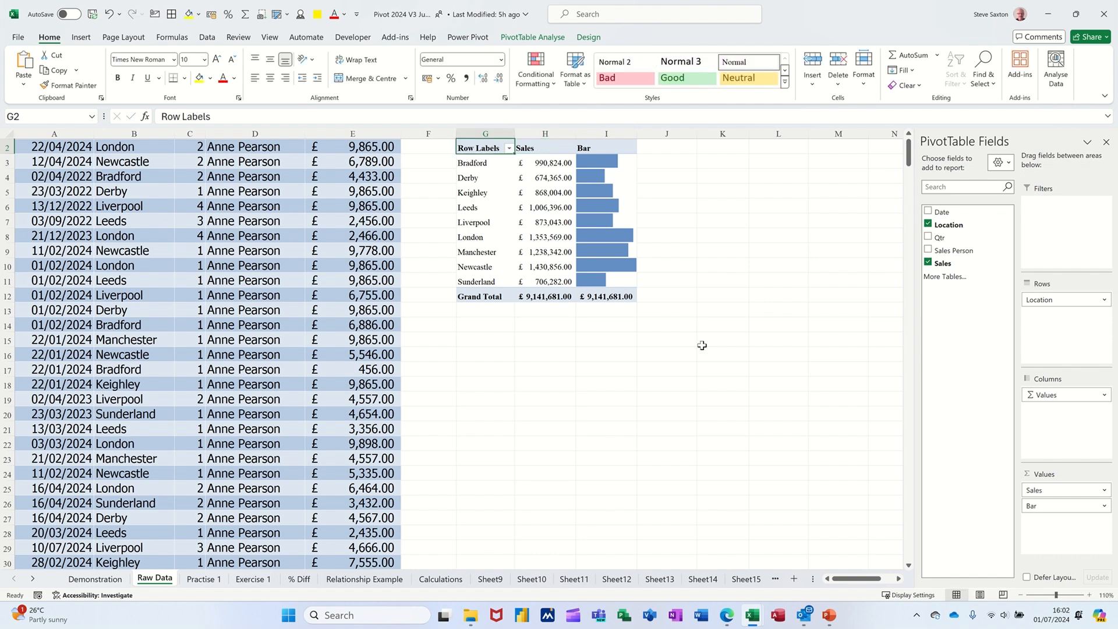
{"action": "type", "text": "Location"}
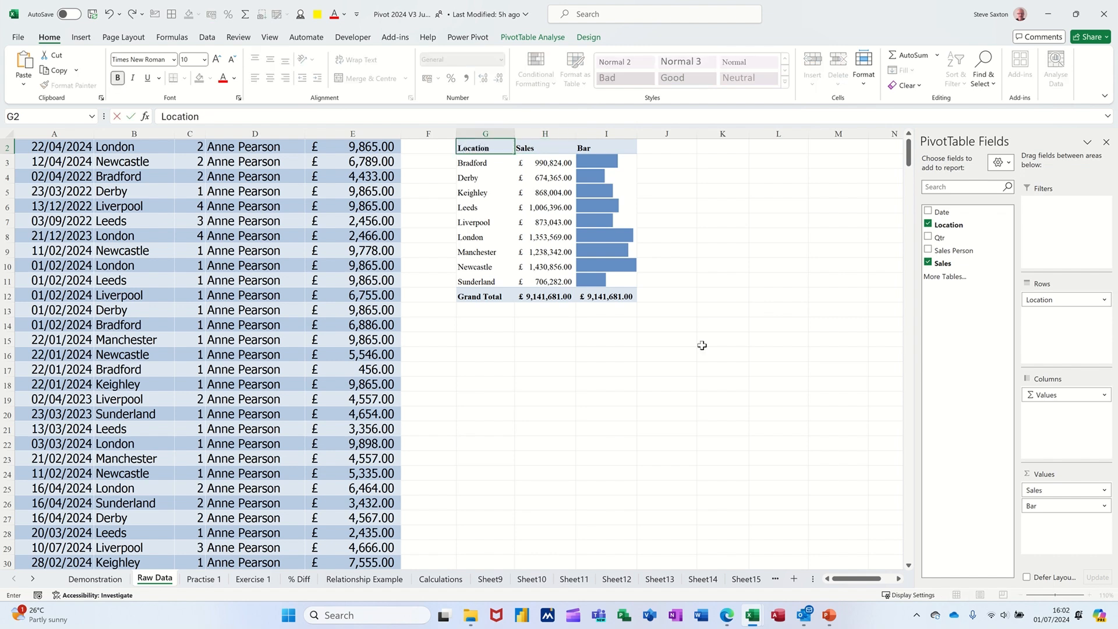
{"action": "left_click", "coordinate": [504, 222]}
Insert a calculated field named Markup into the PivotTable with the formula =Sales*1.1
{"action": "scroll", "coordinate": [170, 271], "scroll_direction": "up", "scroll_amount": 1}
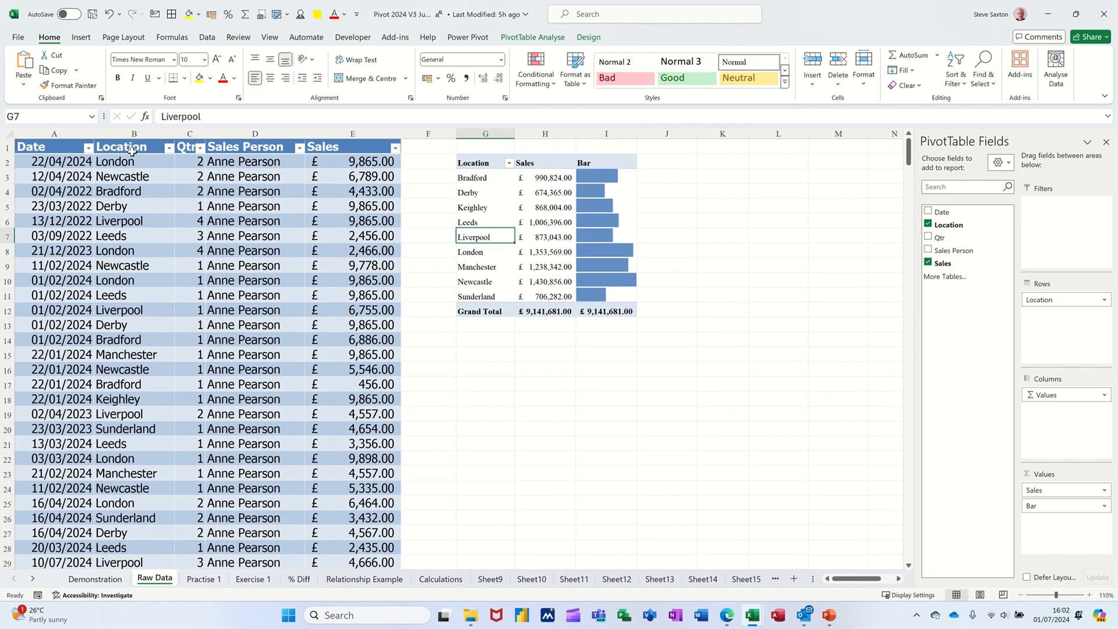
{"action": "mouse_move", "coordinate": [536, 219]}
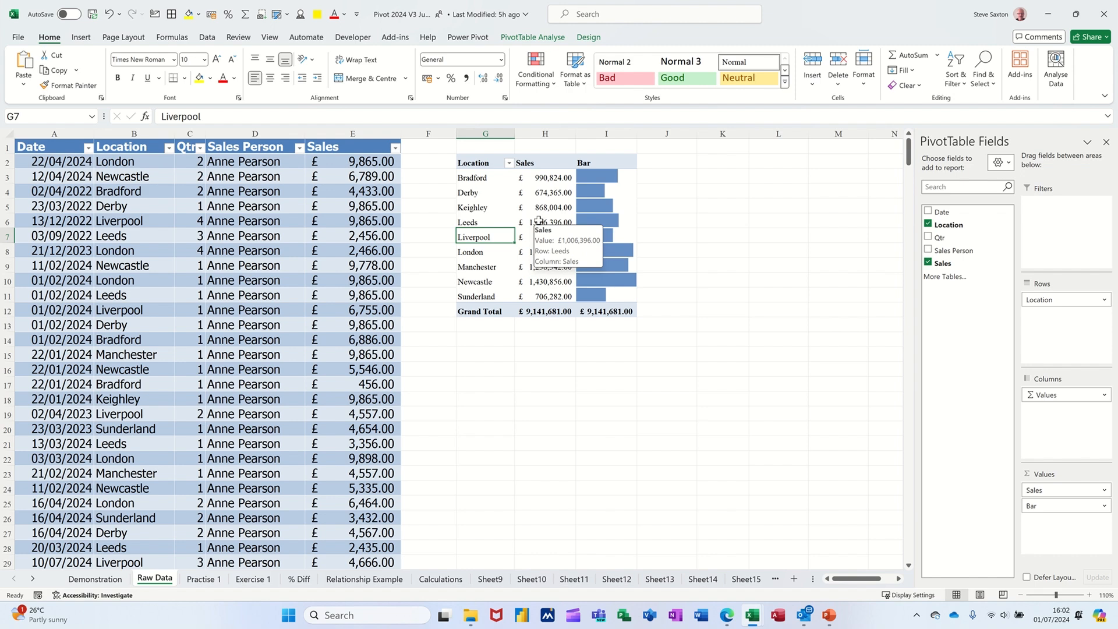
{"action": "left_click", "coordinate": [524, 39]}
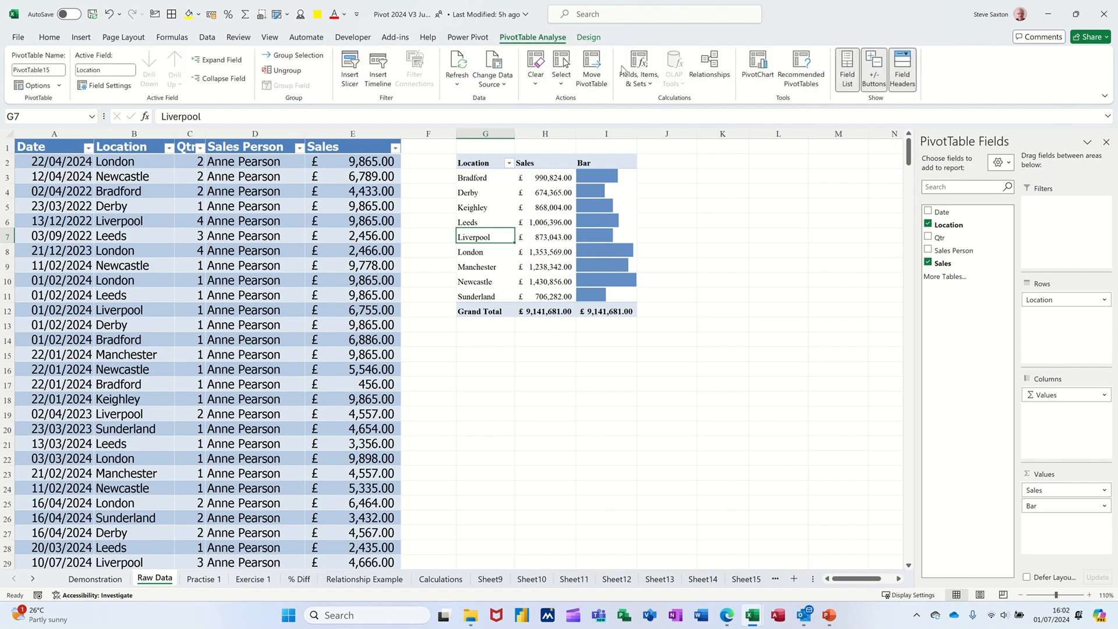
{"action": "left_click", "coordinate": [652, 87]}
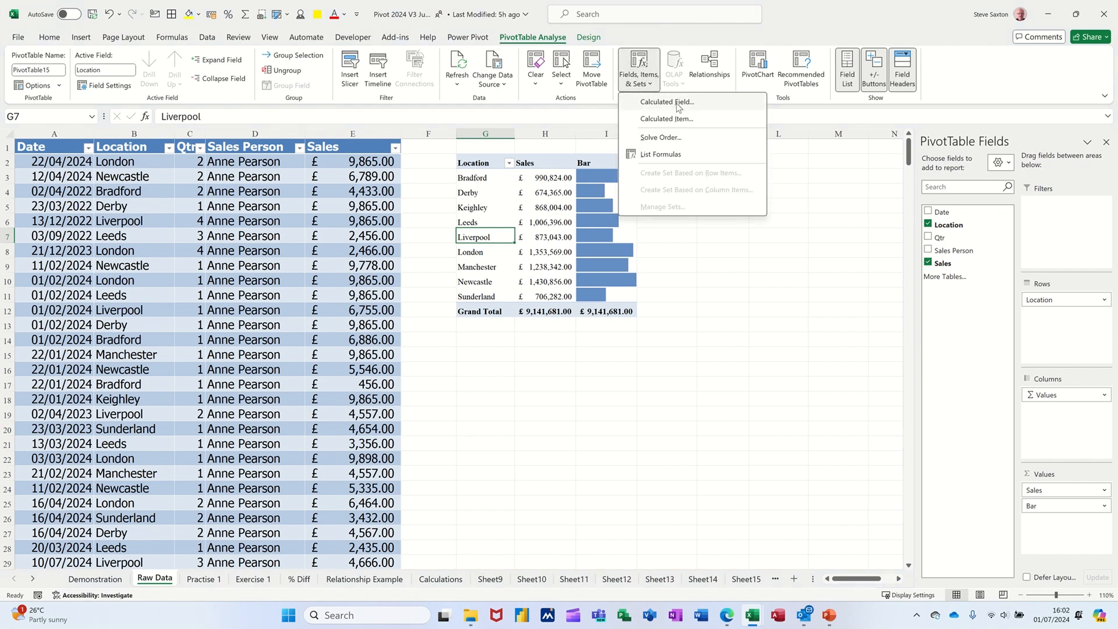
{"action": "left_click", "coordinate": [666, 102]}
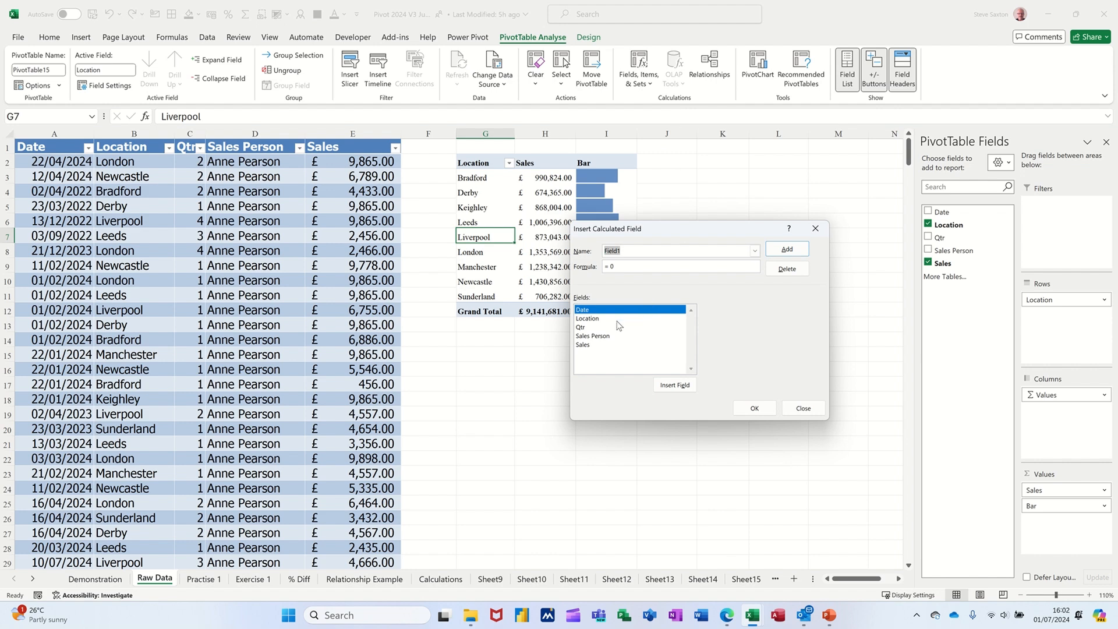
{"action": "type", "text": "Markup"}
{"action": "double_click", "coordinate": [582, 345]}
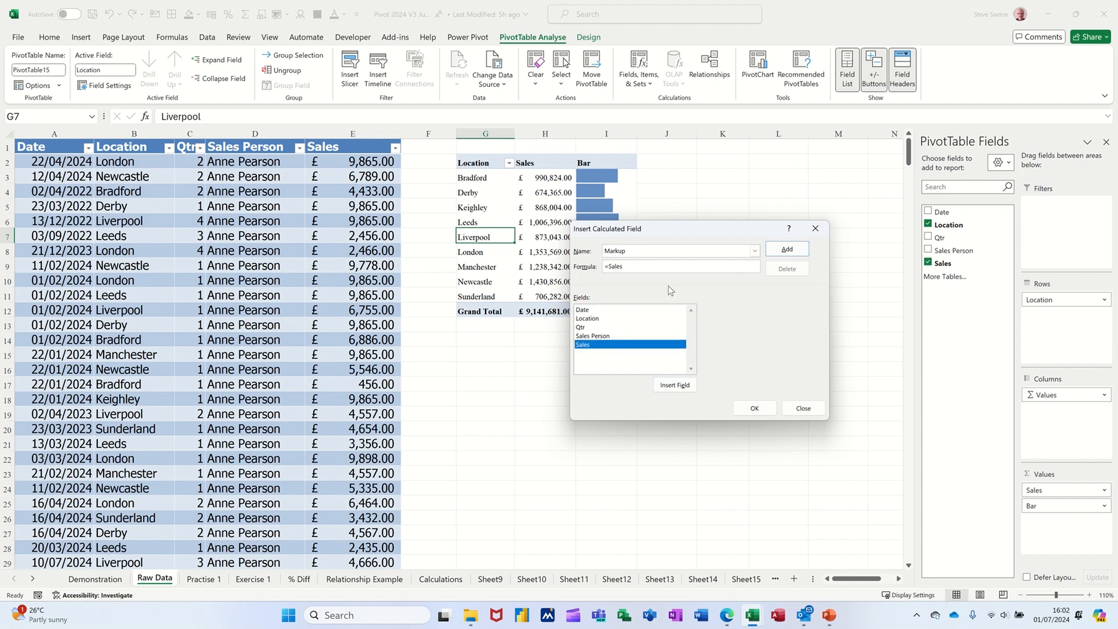
{"action": "type", "text": "*1.1"}
{"action": "left_click", "coordinate": [754, 408]}
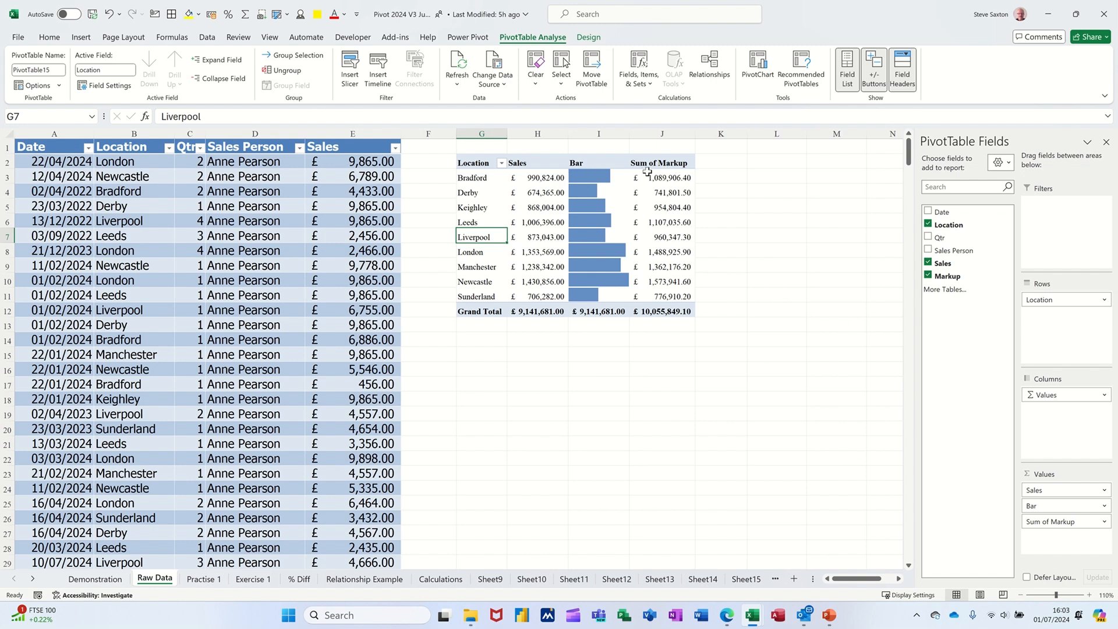
Rename the PivotTable's Sum of Markup header in J2 as Markup
{"action": "left_click", "coordinate": [661, 163]}
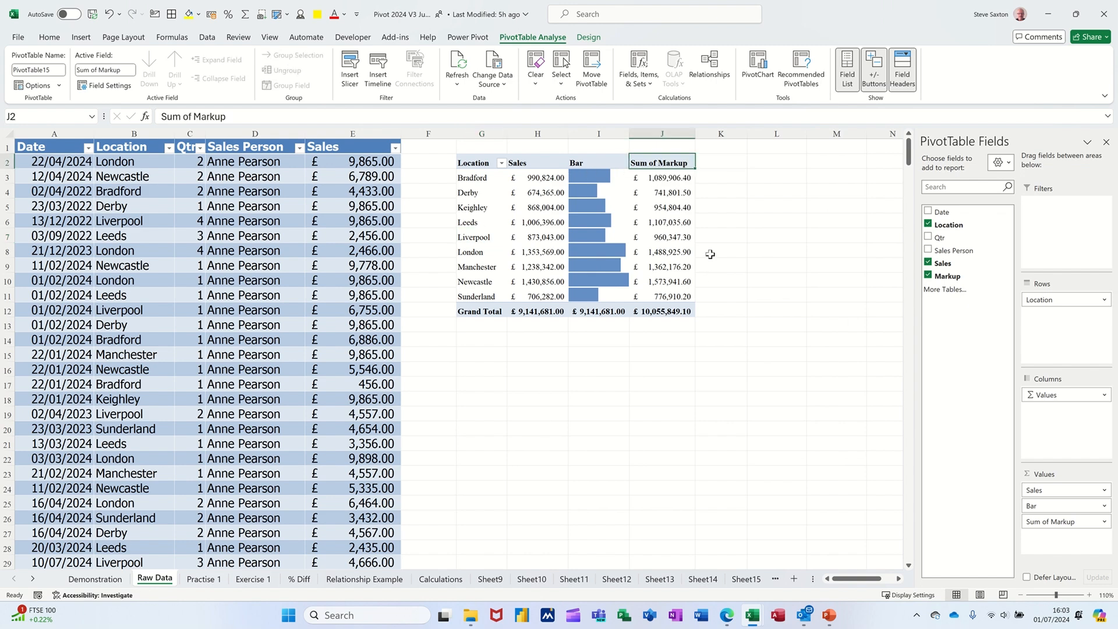
{"action": "type", "text": "Ma"}
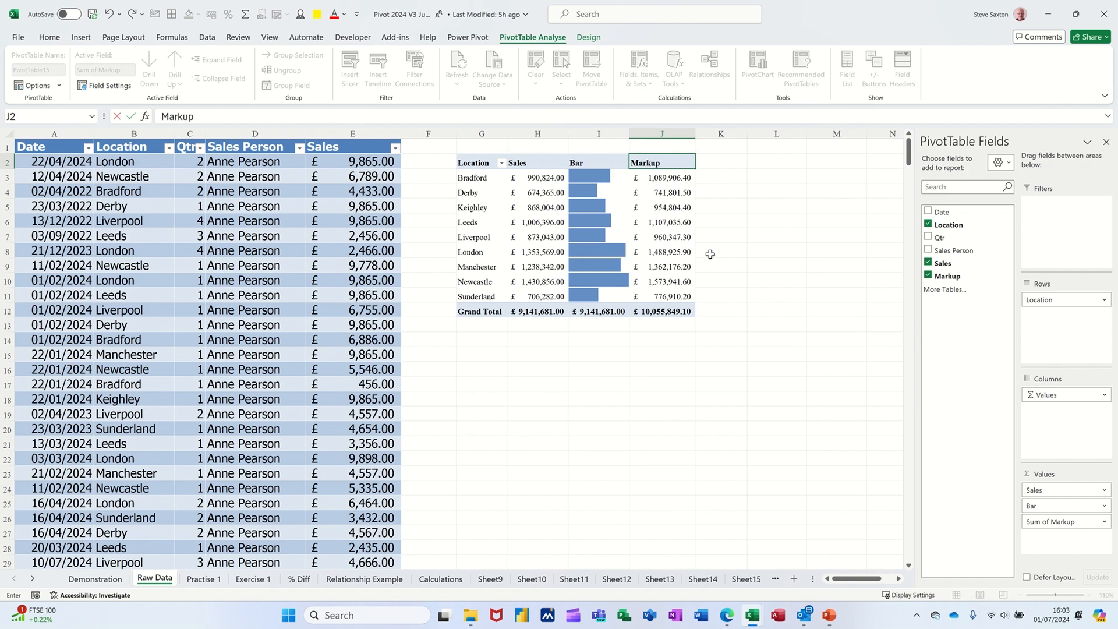
{"action": "type", "text": "rkup"}
{"action": "left_click", "coordinate": [666, 239]}
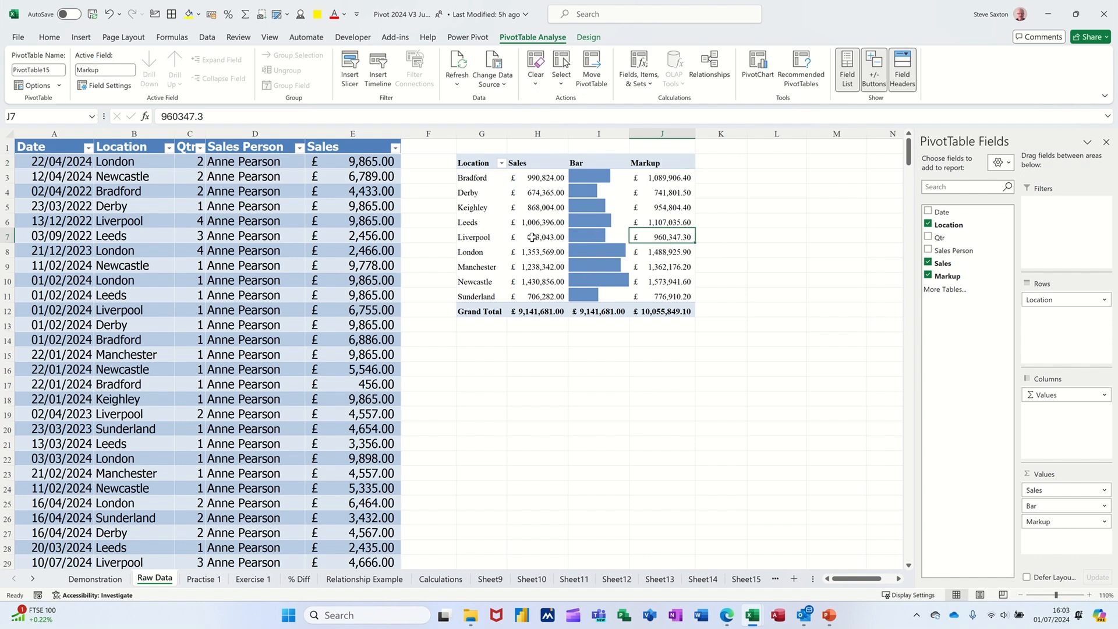
Replace Location with Date in the PivotTable rows, and expand 2022, its Qtr2 and April down to the individual dates
{"action": "mouse_move", "coordinate": [615, 245]}
{"action": "mouse_move", "coordinate": [1061, 301]}
{"action": "left_mouse_down"}
{"action": "mouse_move", "coordinate": [862, 318]}
{"action": "mouse_move", "coordinate": [938, 250]}
{"action": "mouse_move", "coordinate": [948, 219]}
{"action": "mouse_move", "coordinate": [1011, 242]}
{"action": "mouse_move", "coordinate": [1057, 320]}
{"action": "left_mouse_up"}
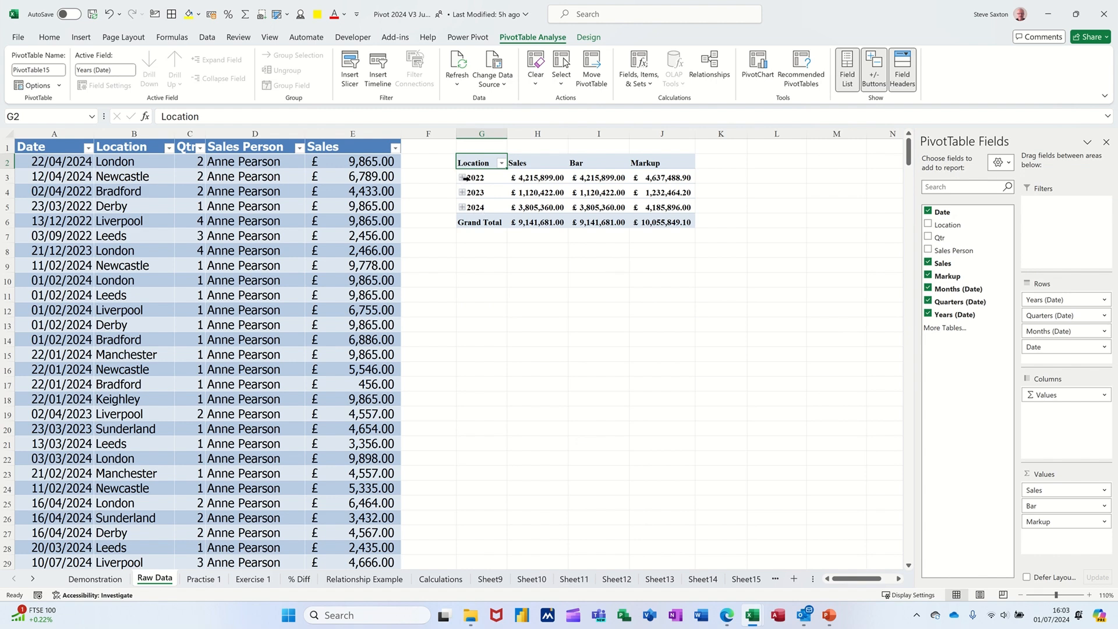
{"action": "left_click", "coordinate": [462, 177]}
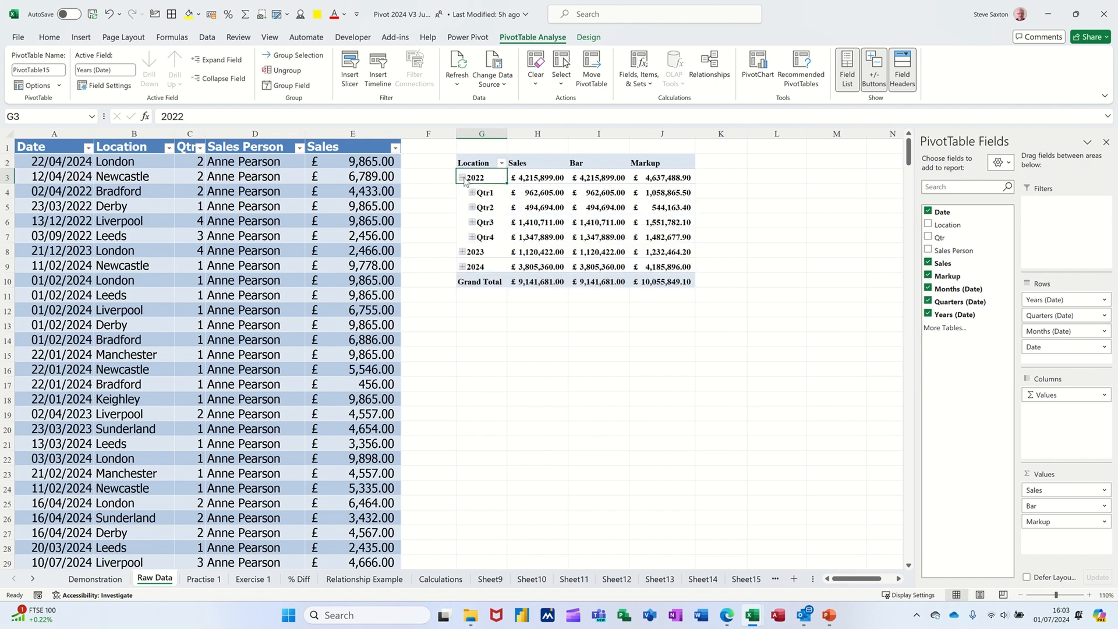
{"action": "left_click", "coordinate": [472, 207]}
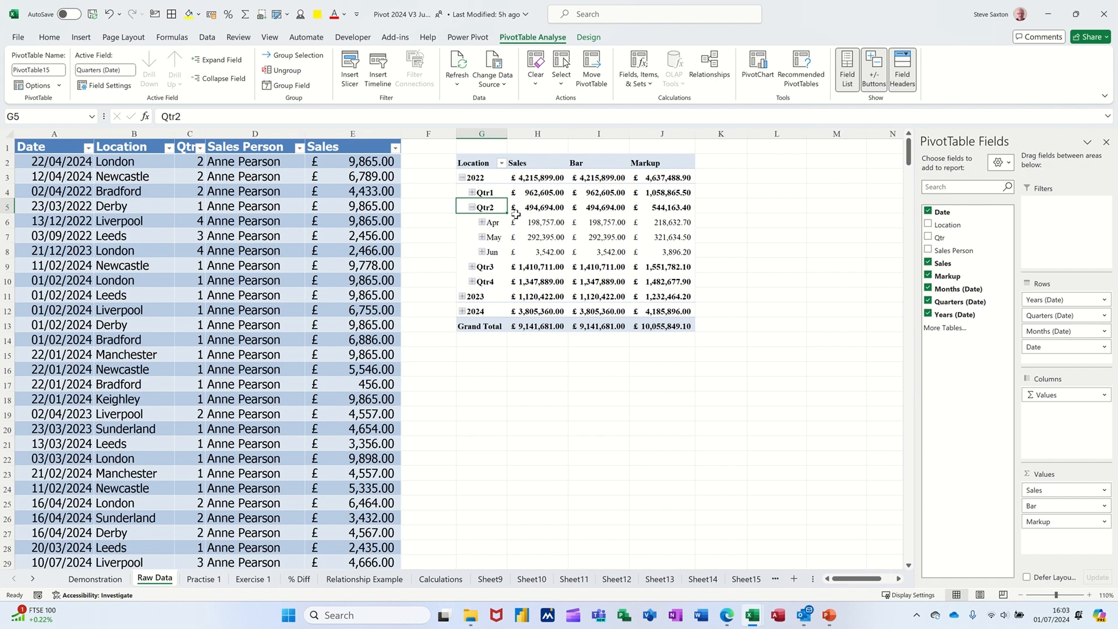
{"action": "left_click", "coordinate": [482, 222]}
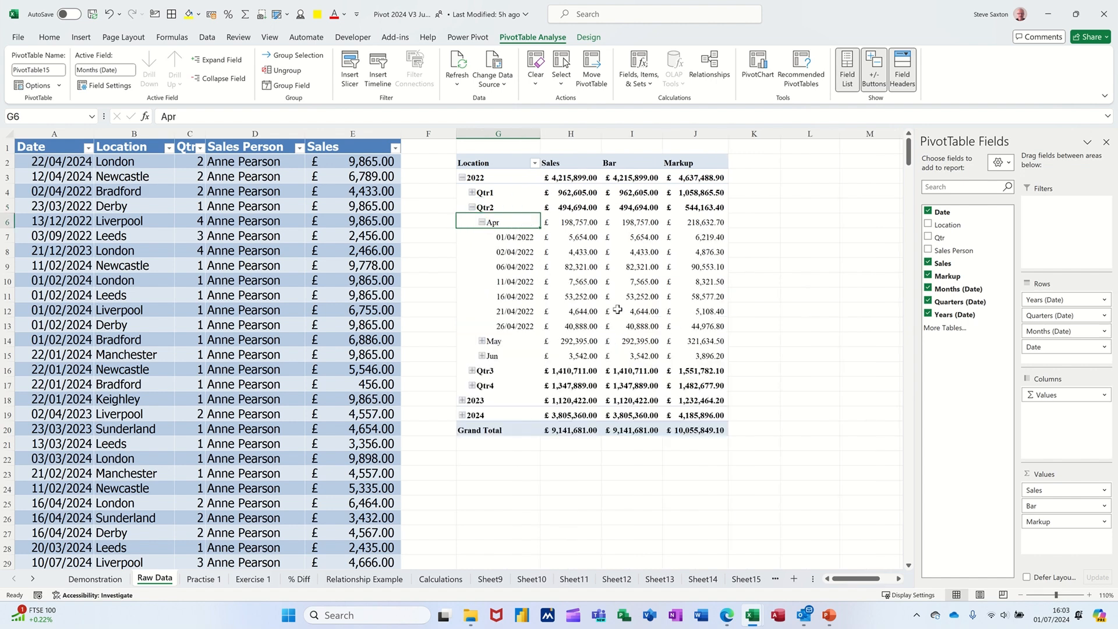
Change the PivotTable's date grouping to Years only, clearing Months and Quarters
{"action": "right_click", "coordinate": [505, 254]}
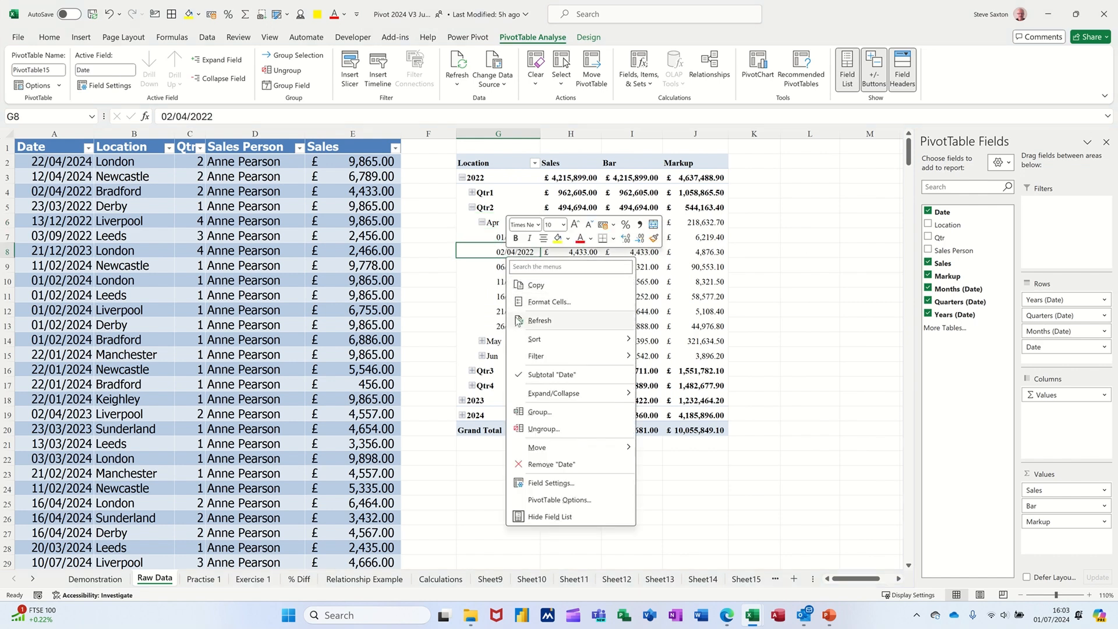
{"action": "mouse_move", "coordinate": [535, 357]}
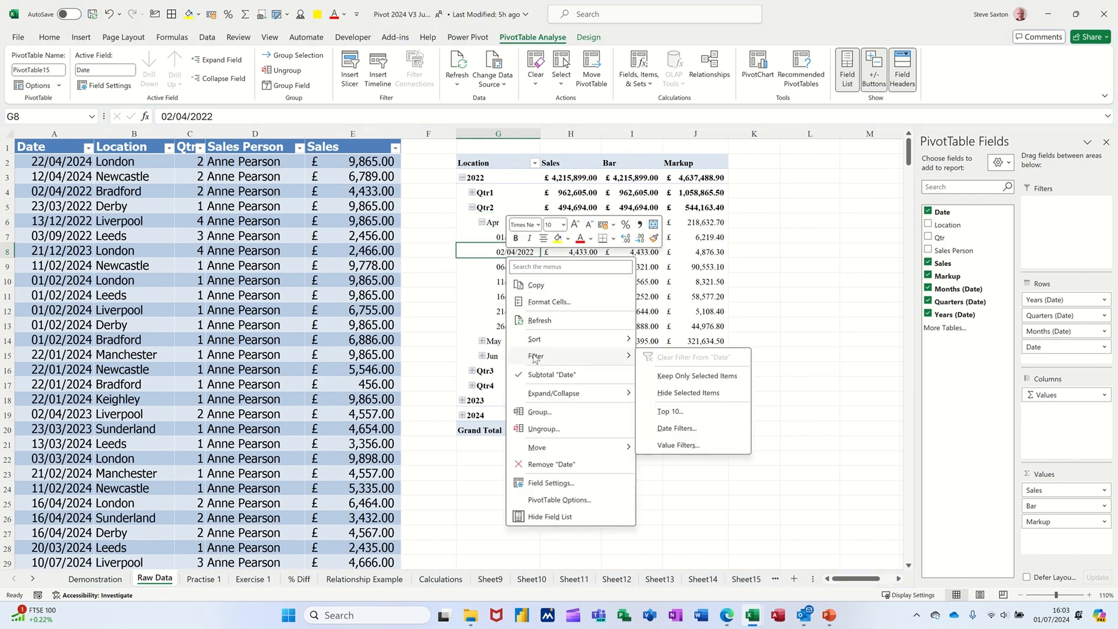
{"action": "left_click", "coordinate": [556, 412]}
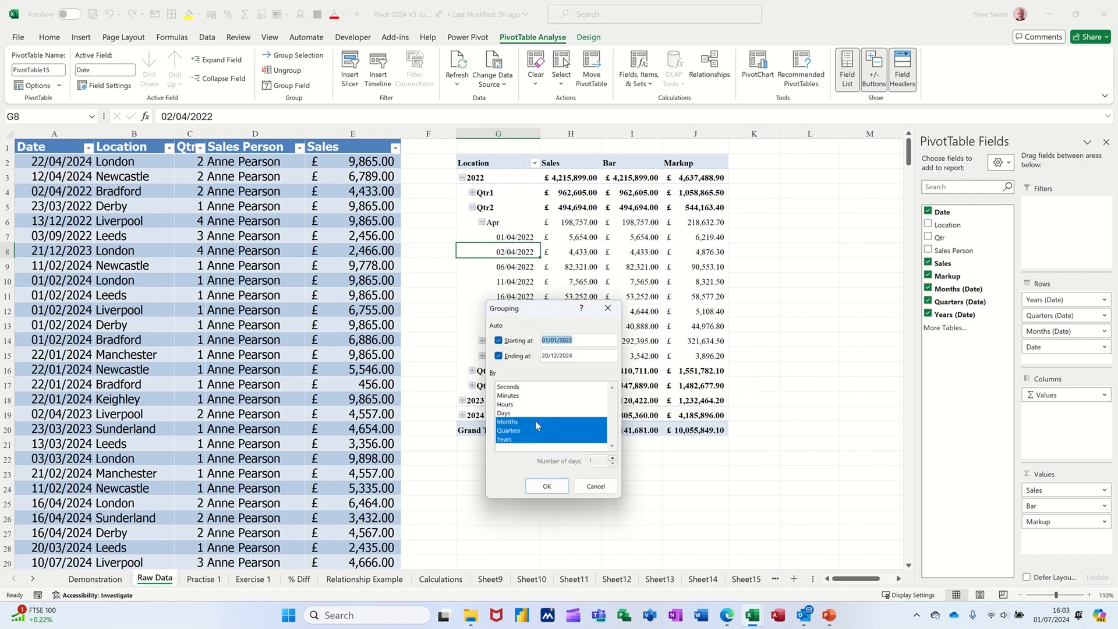
{"action": "left_click", "coordinate": [526, 422]}
{"action": "left_click", "coordinate": [527, 431]}
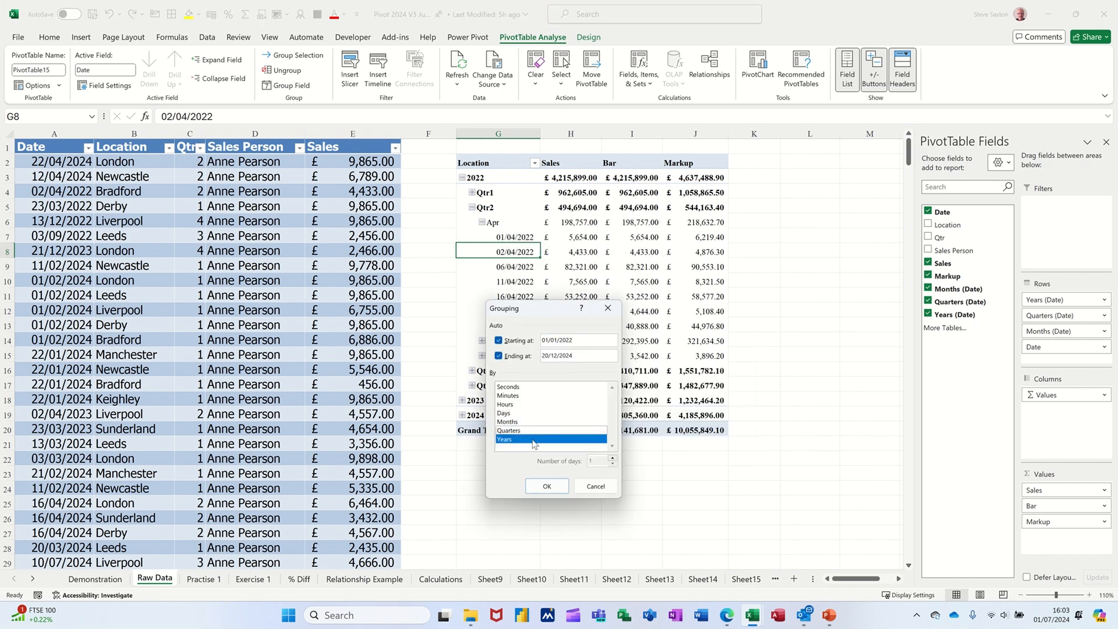
{"action": "left_click", "coordinate": [545, 486]}
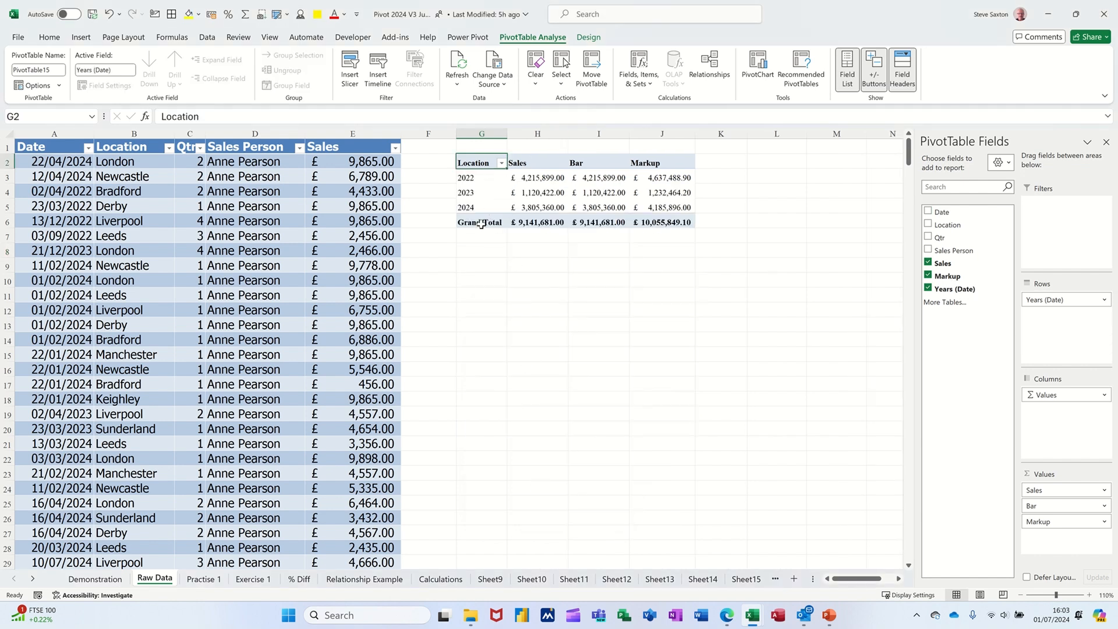
Add Quarters to the PivotTable's date grouping alongside Years
{"action": "right_click", "coordinate": [475, 193]}
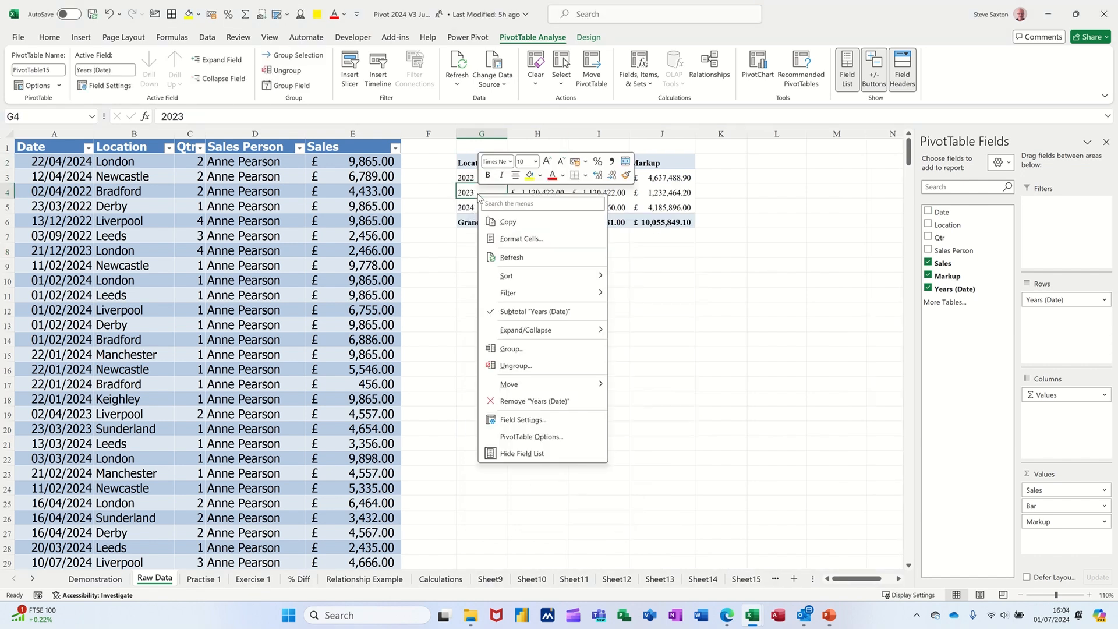
{"action": "left_click", "coordinate": [516, 349]}
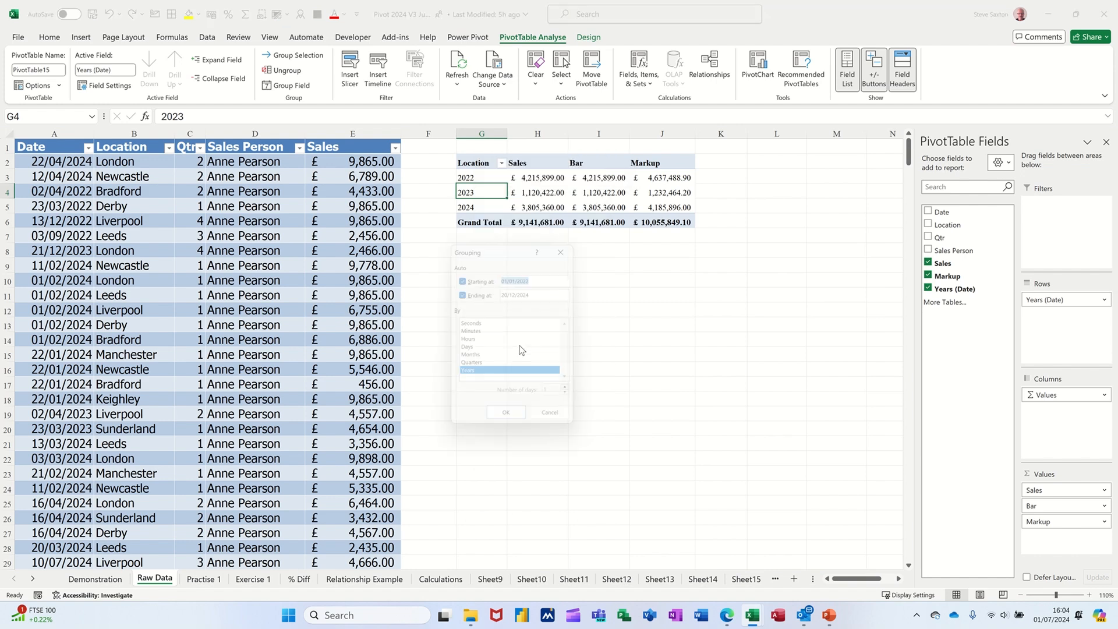
{"action": "left_click", "coordinate": [494, 366]}
{"action": "left_click", "coordinate": [509, 423]}
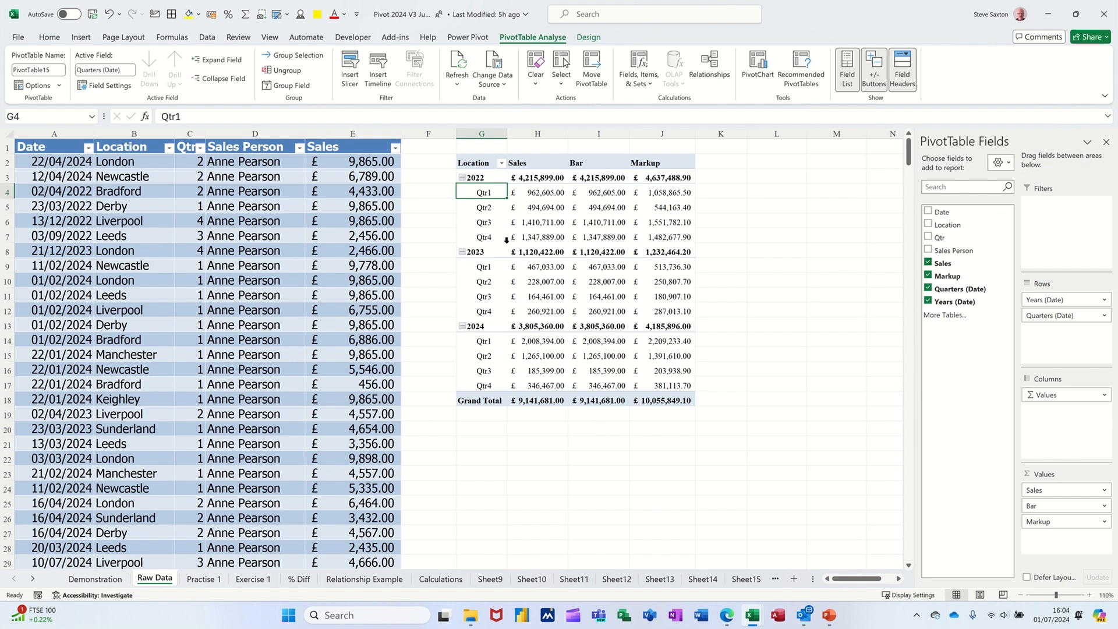
Create a PivotTable from the Practise 1 course data, placed on the same sheet at cell F1
{"action": "left_click", "coordinate": [215, 580]}
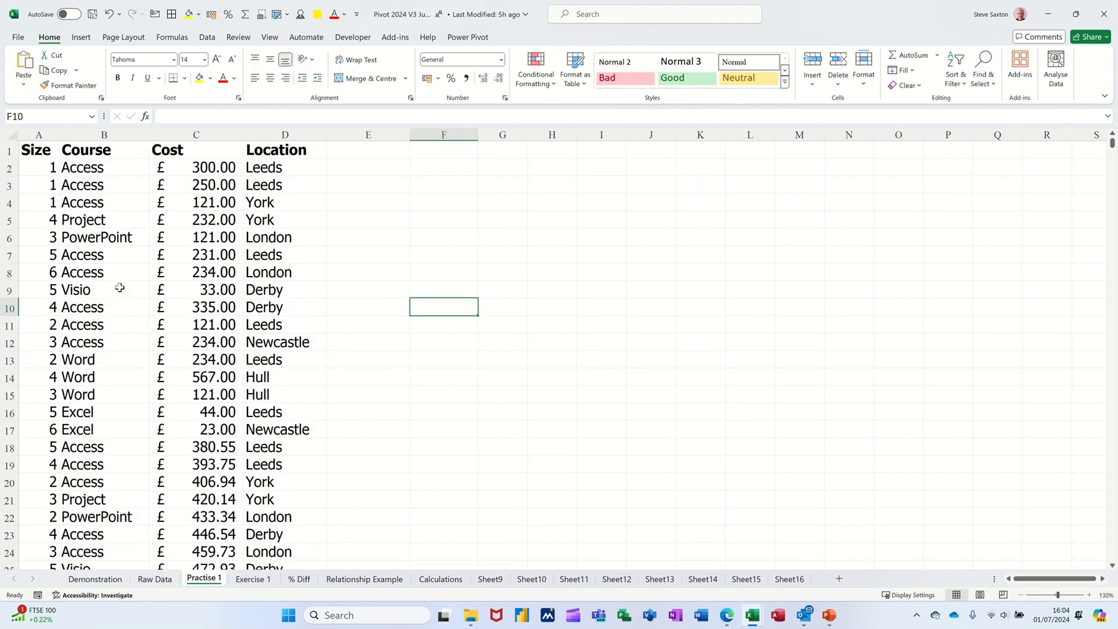
{"action": "left_click", "coordinate": [118, 288]}
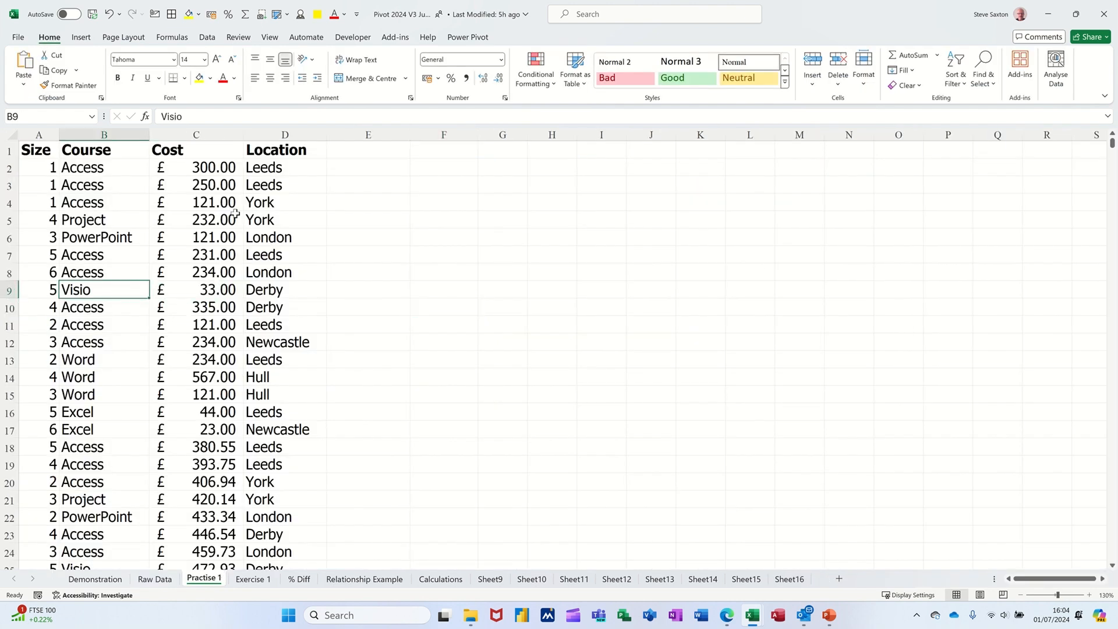
{"action": "left_click", "coordinate": [80, 38]}
{"action": "left_click", "coordinate": [29, 61]}
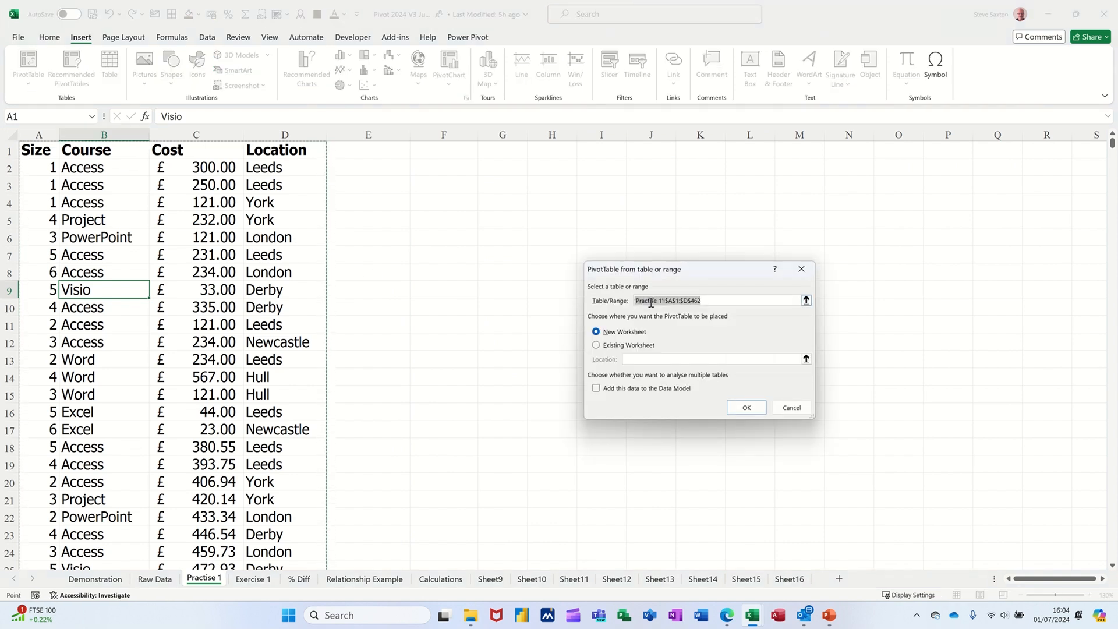
{"action": "left_click", "coordinate": [615, 345]}
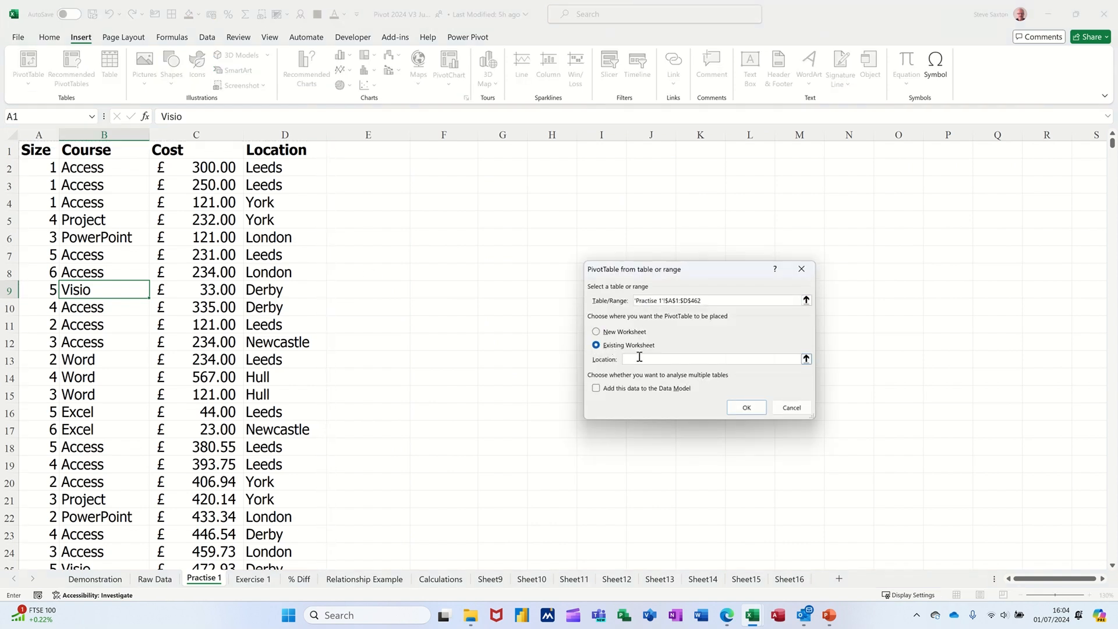
{"action": "left_click", "coordinate": [438, 154]}
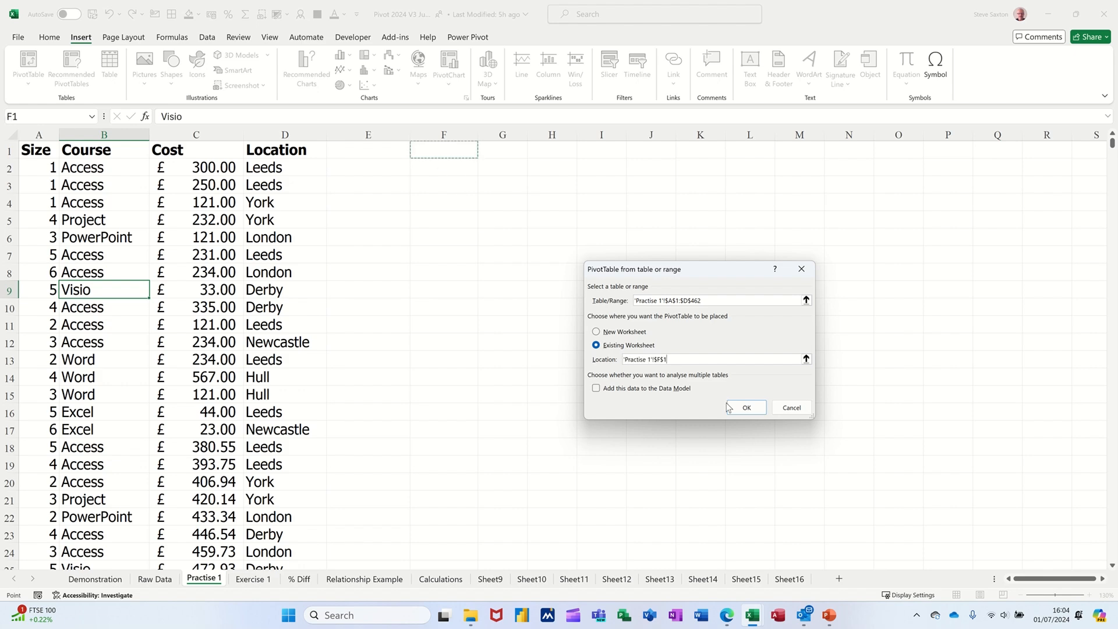
{"action": "left_click", "coordinate": [729, 407]}
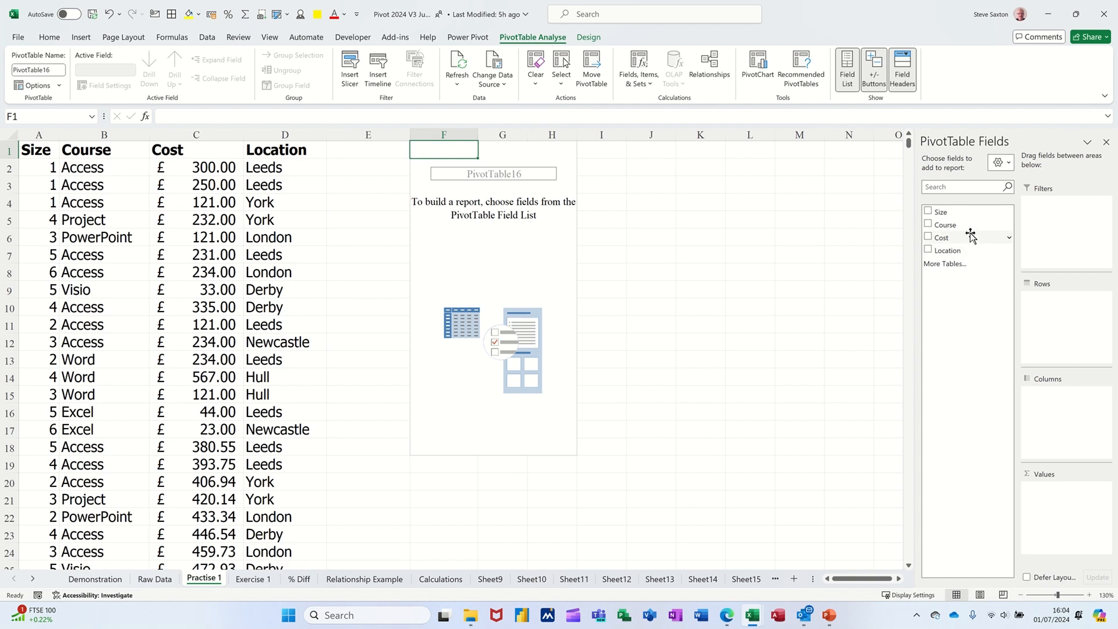
Put Course in the PivotTable rows, and add the sum of Cost and the count of Course as values
{"action": "left_click_drag", "start_coordinate": [968, 224], "coordinate": [1056, 329]}
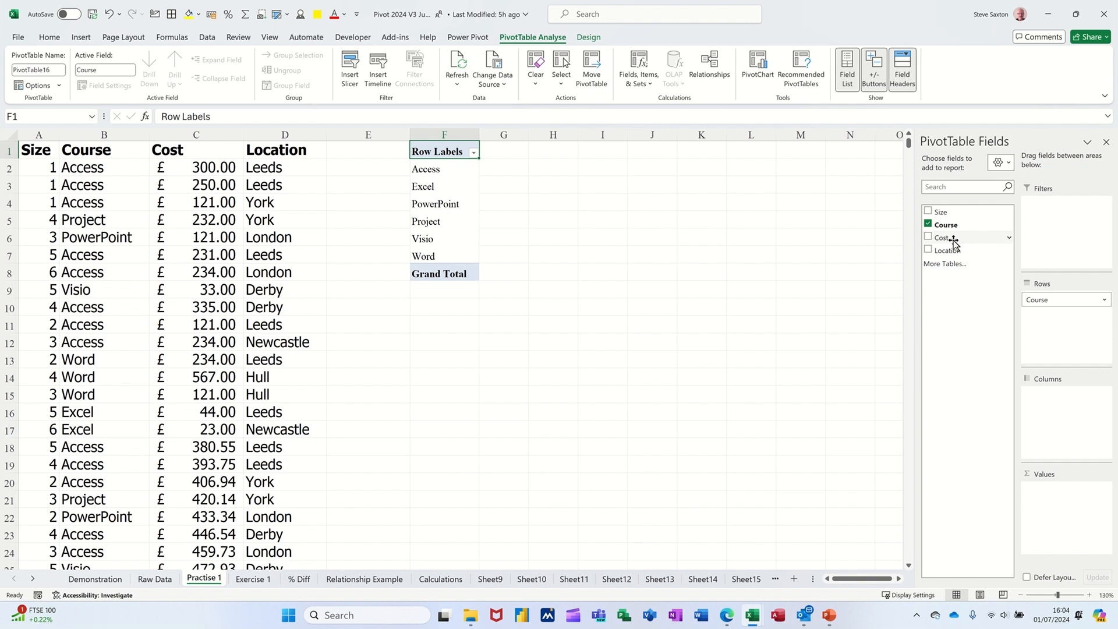
{"action": "left_click_drag", "start_coordinate": [953, 239], "coordinate": [1071, 504]}
{"action": "left_click_drag", "start_coordinate": [960, 227], "coordinate": [1066, 501]}
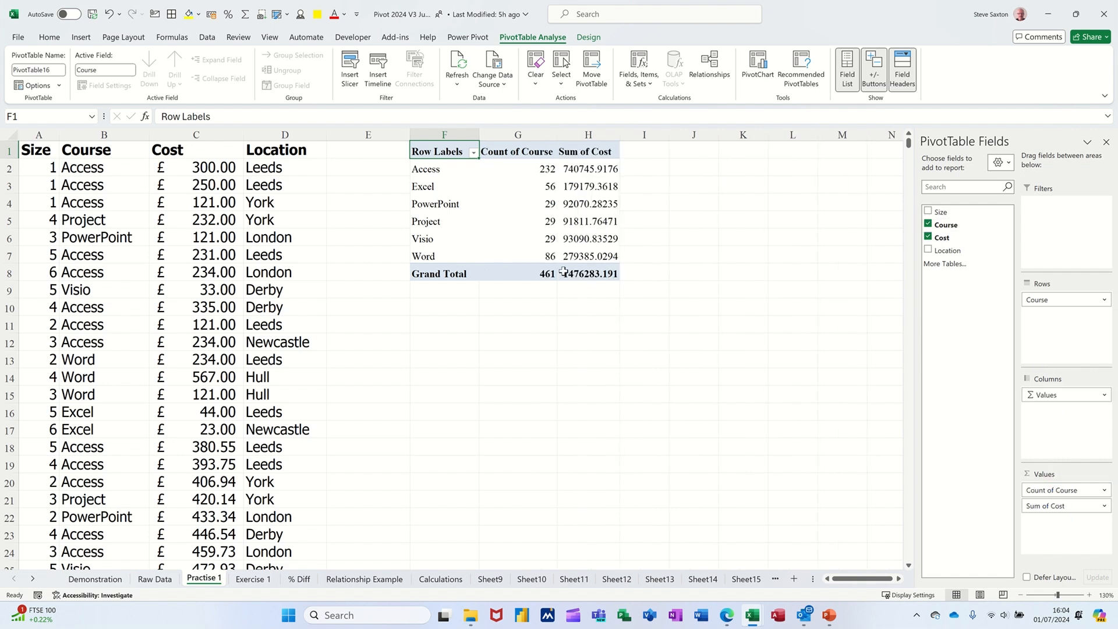
Format the PivotTable's Sum of Cost values as Accounting with the £ symbol and 2 decimal places
{"action": "right_click", "coordinate": [590, 174]}
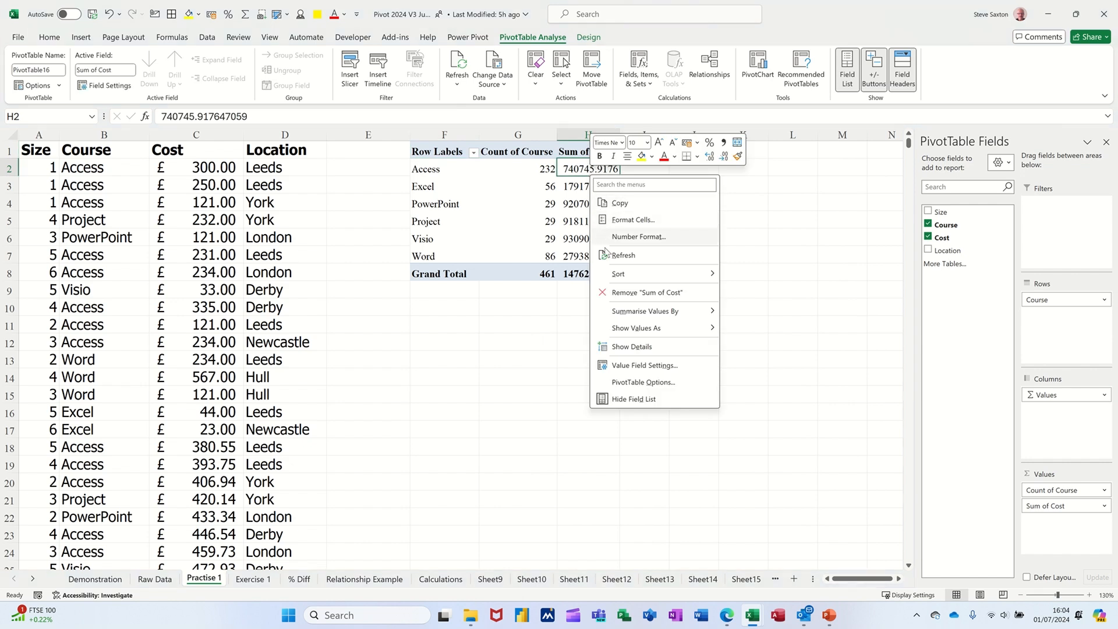
{"action": "left_click", "coordinate": [638, 236]}
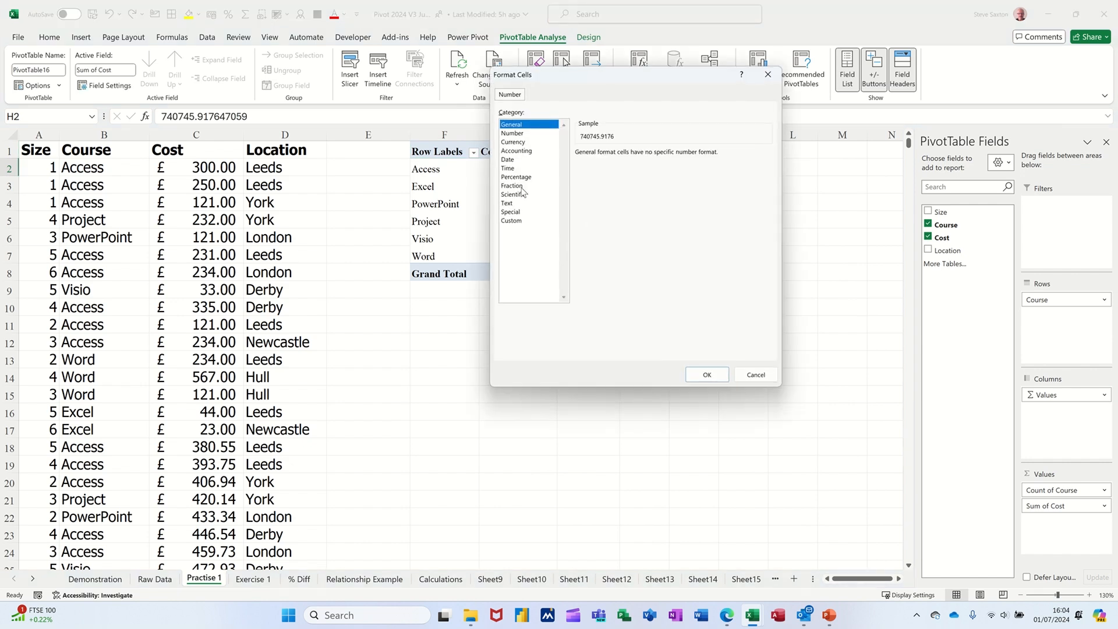
{"action": "left_click", "coordinate": [516, 151]}
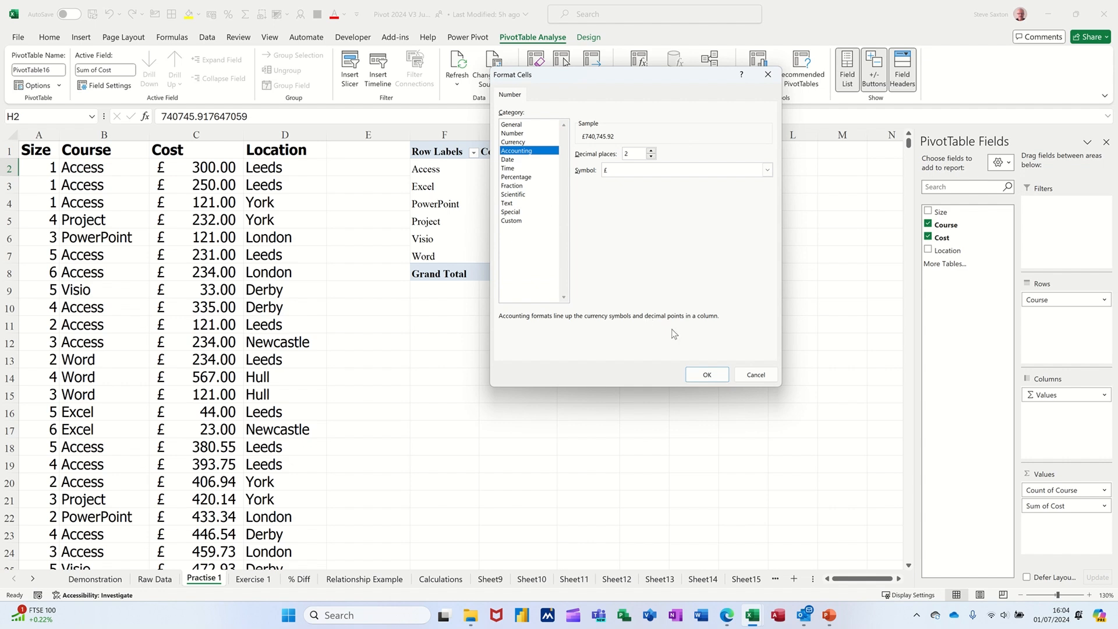
{"action": "left_click", "coordinate": [696, 374]}
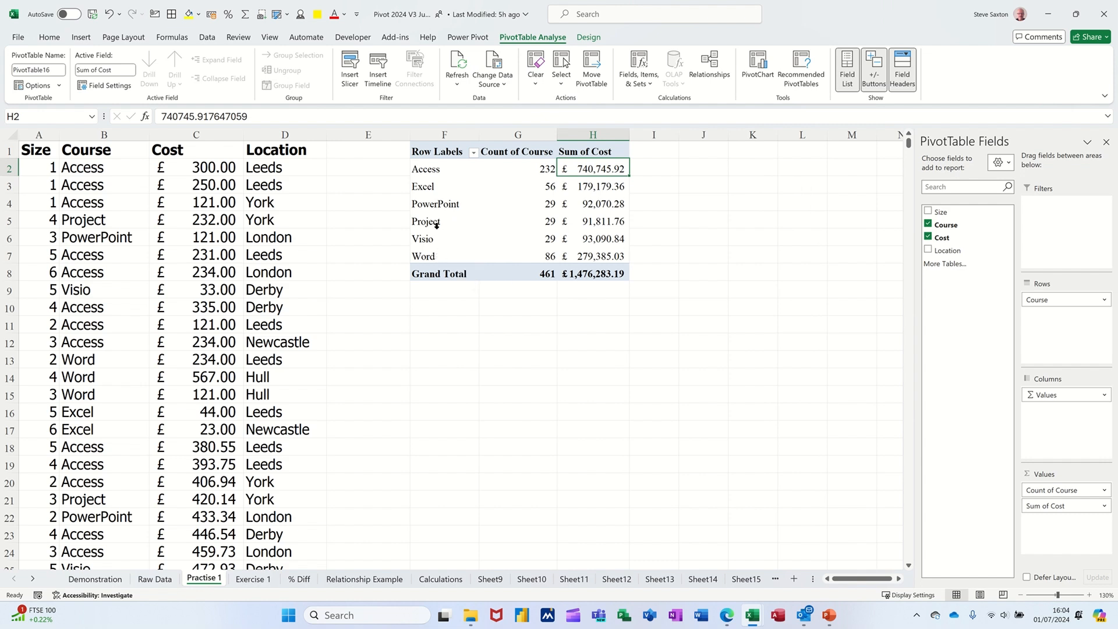
Move Project and Visio below Word in the PivotTable rows, and group Access, Excel, PowerPoint and Word together
{"action": "left_click_drag", "start_coordinate": [433, 223], "coordinate": [435, 239]}
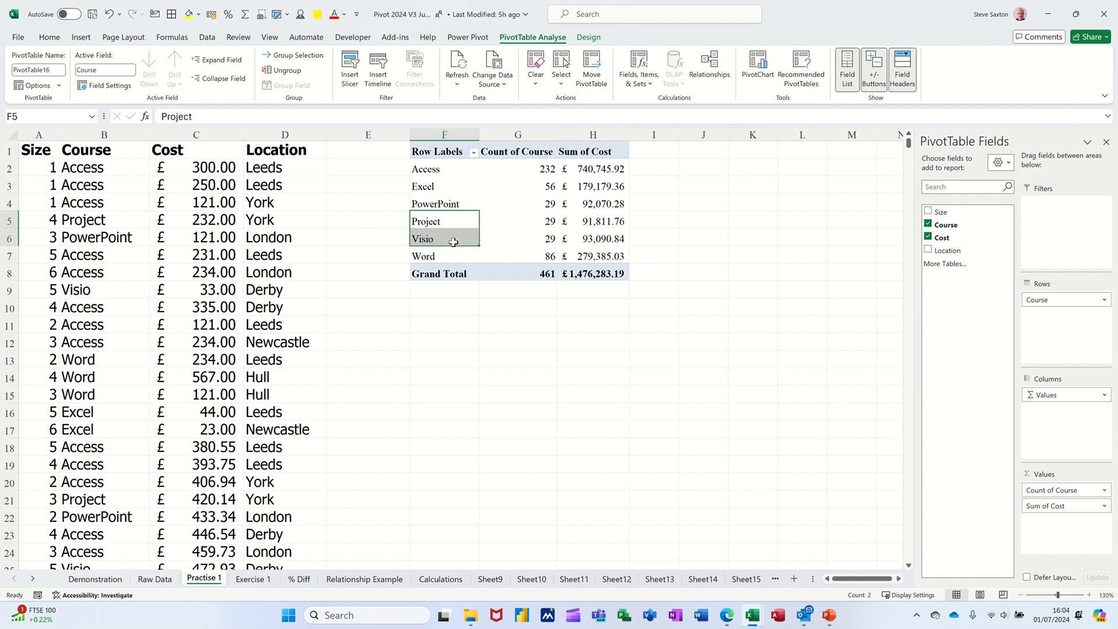
{"action": "mouse_move", "coordinate": [448, 250]}
{"action": "left_mouse_down"}
{"action": "mouse_move", "coordinate": [448, 276]}
{"action": "mouse_move", "coordinate": [448, 265]}
{"action": "left_mouse_up"}
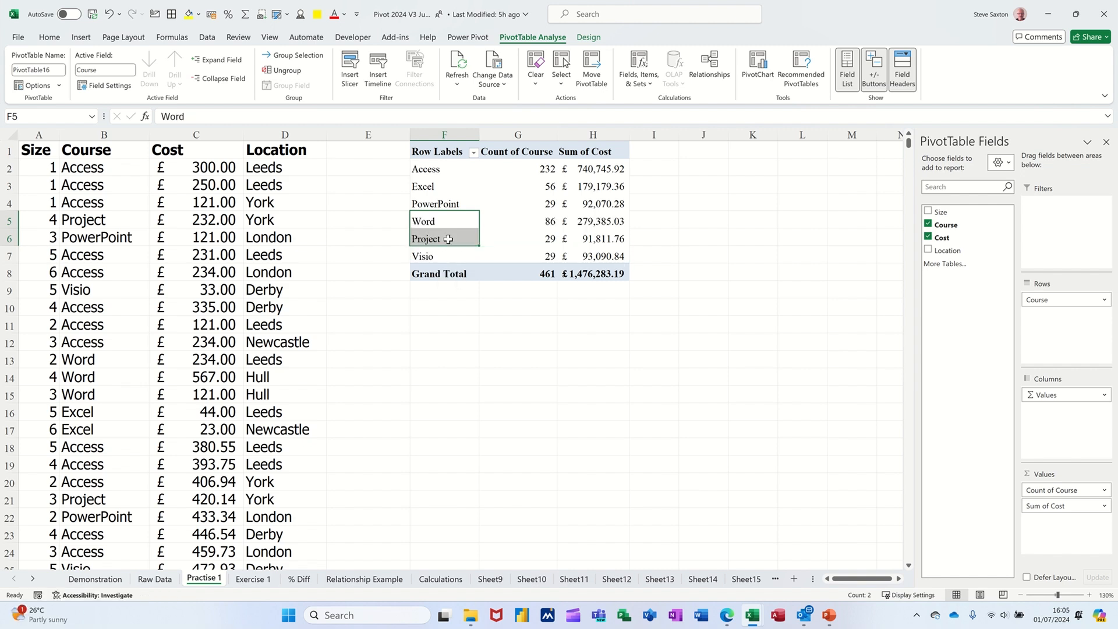
{"action": "left_click_drag", "start_coordinate": [439, 174], "coordinate": [464, 214]}
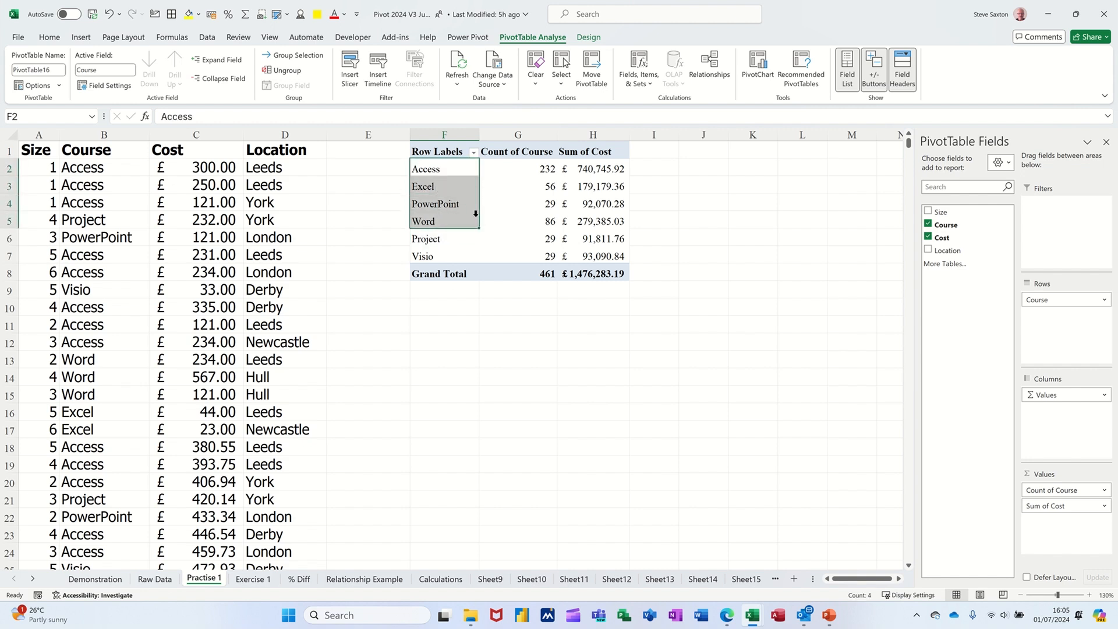
{"action": "right_click", "coordinate": [445, 205]}
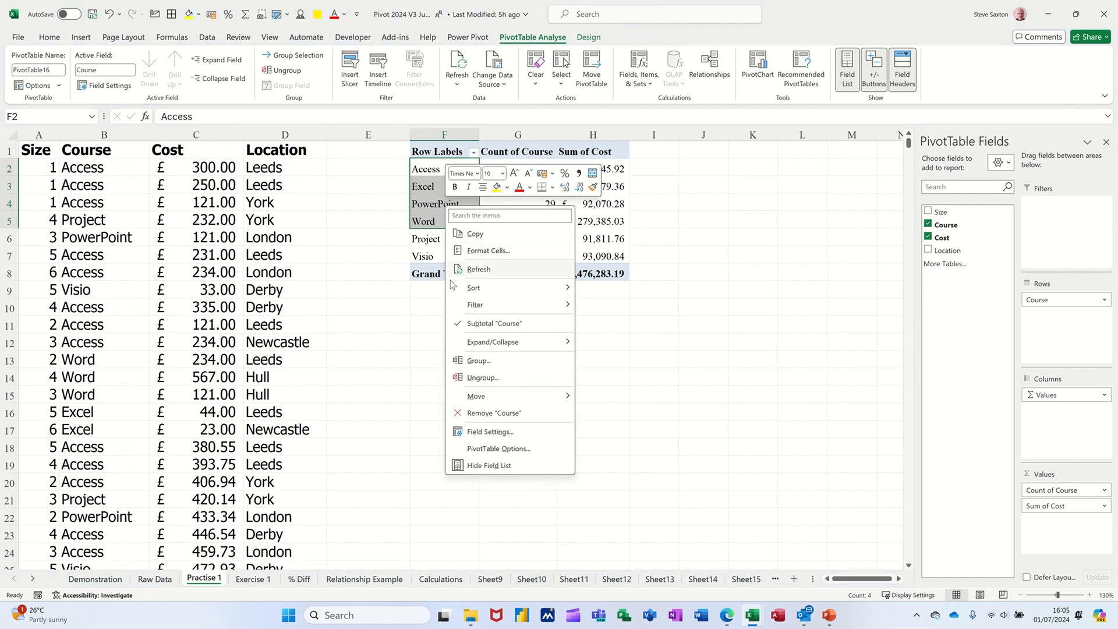
{"action": "left_click", "coordinate": [485, 367]}
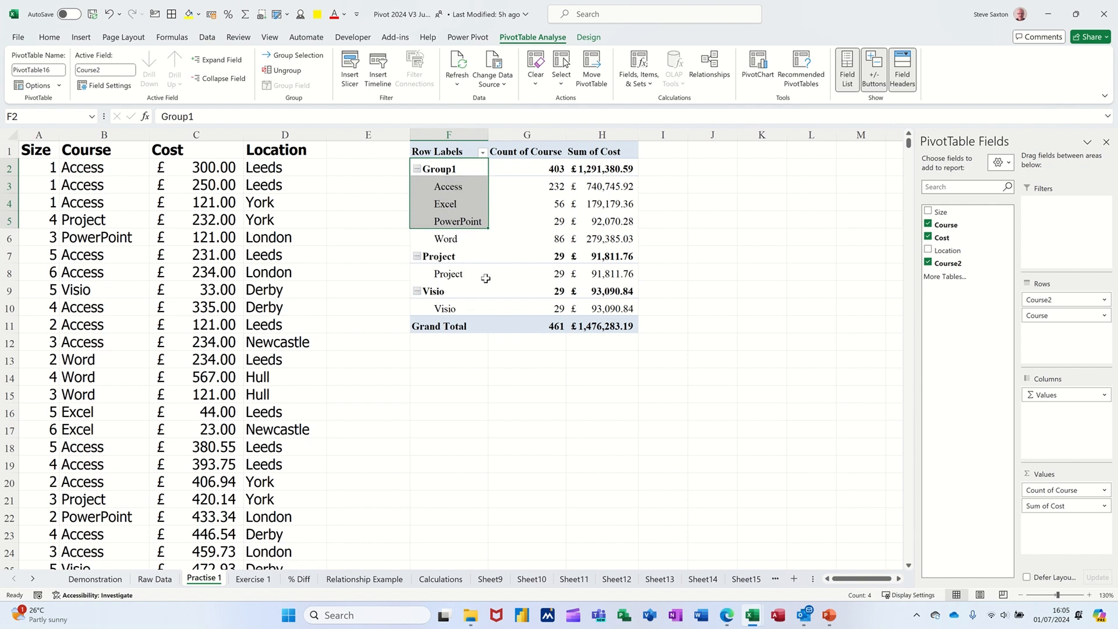
Group the Project and Visio courses together in the PivotTable rows
{"action": "left_click_drag", "start_coordinate": [448, 257], "coordinate": [456, 290]}
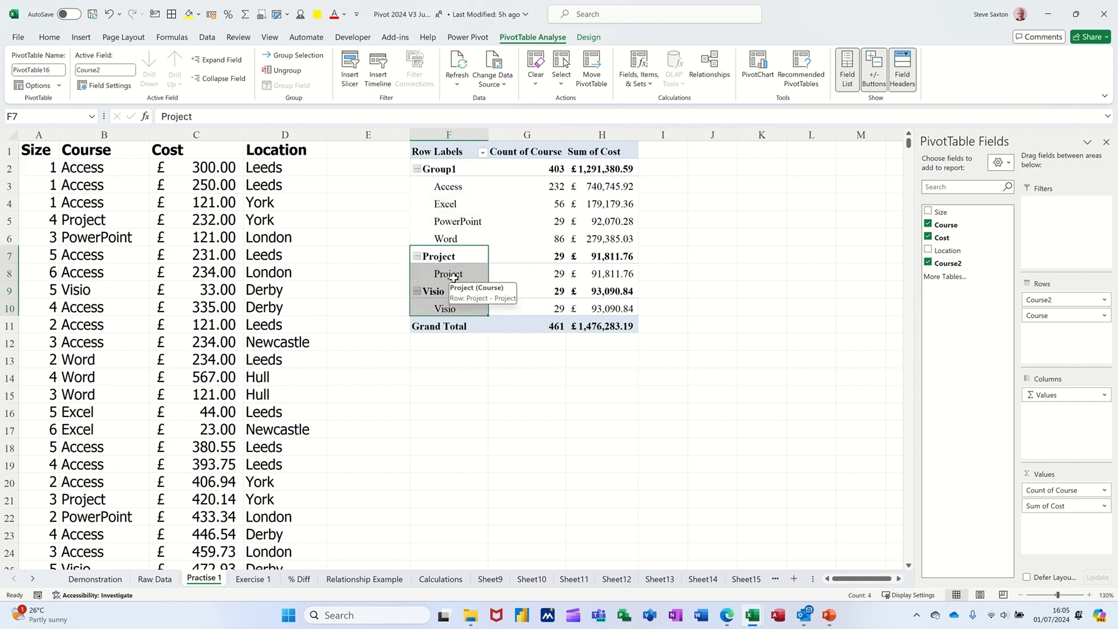
{"action": "right_click", "coordinate": [456, 289]}
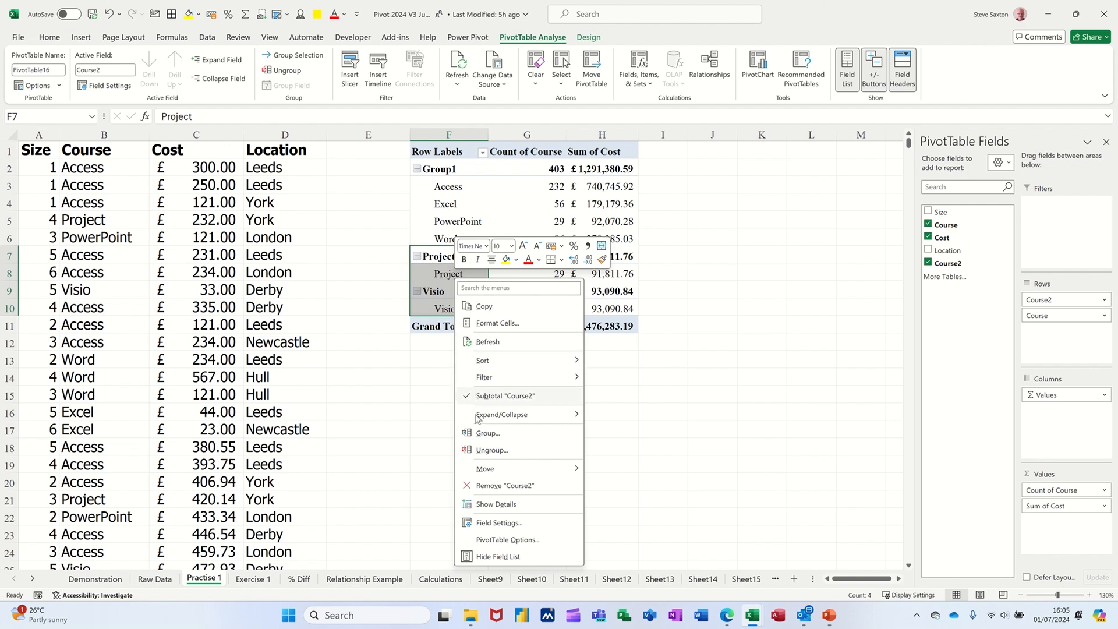
{"action": "left_click", "coordinate": [484, 433]}
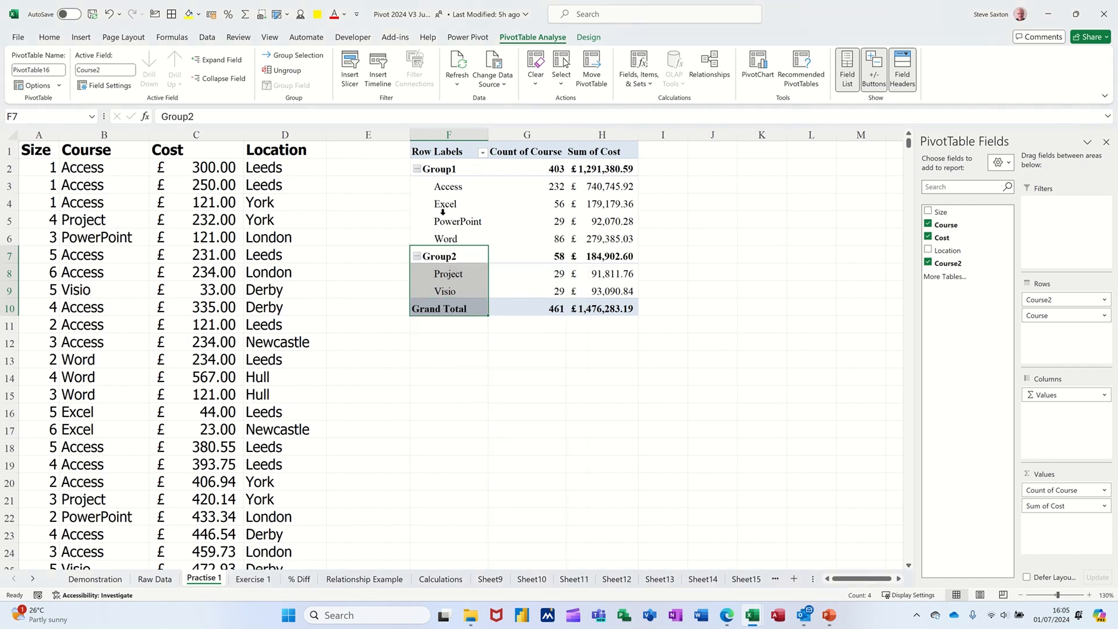
Rename the PivotTable's Group1 as MSO and Group2 as Non MSO
{"action": "left_click", "coordinate": [445, 168]}
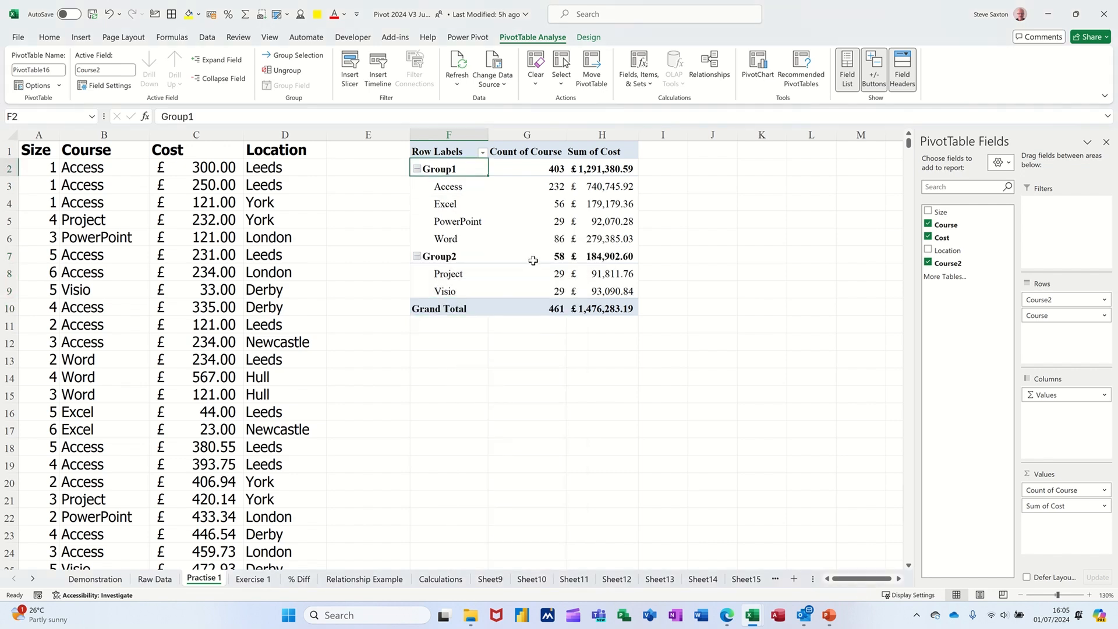
{"action": "mouse_move", "coordinate": [533, 260]}
{"action": "type", "text": "MSO"}
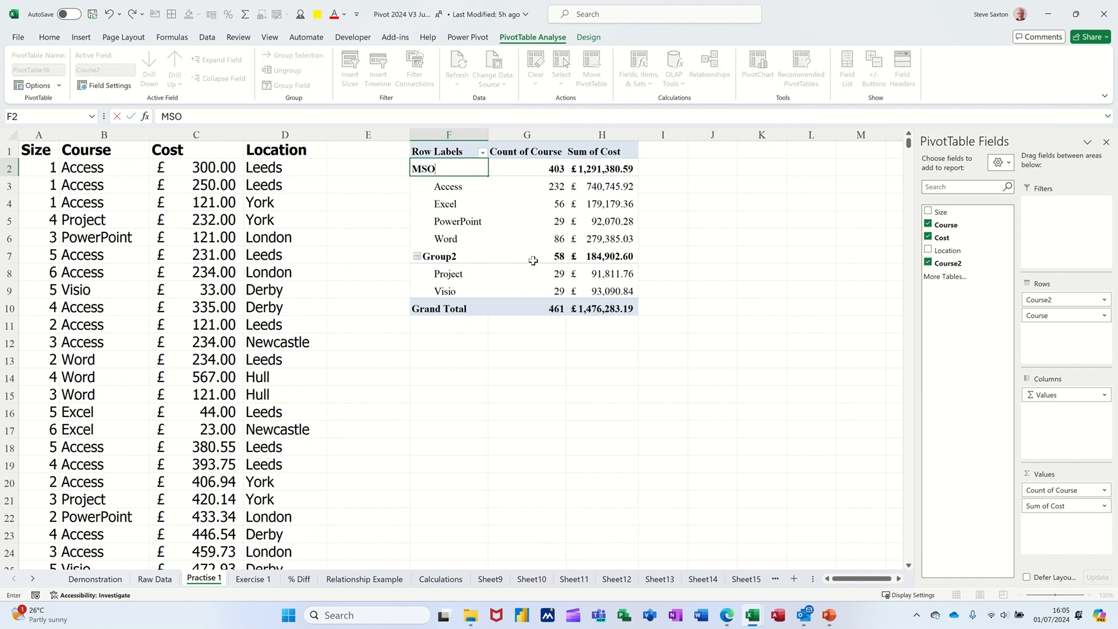
{"action": "left_click", "coordinate": [457, 255]}
{"action": "type", "text": "N"}
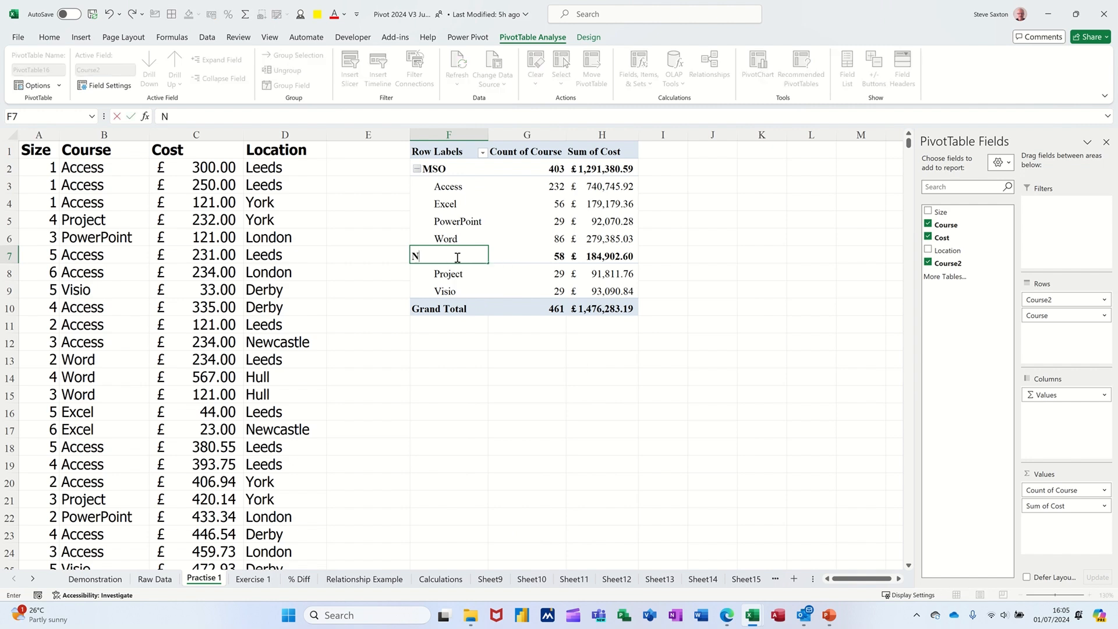
{"action": "type", "text": "on MSO"}
{"action": "left_click", "coordinate": [458, 206]}
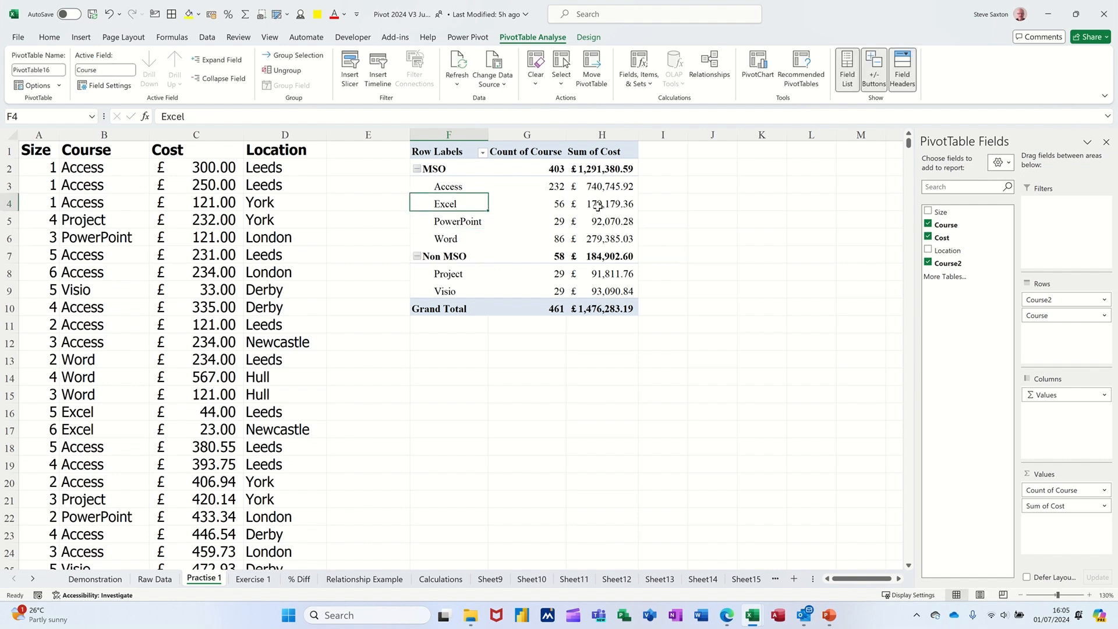
Extract the records behind Excel's Sum of Cost onto a new sheet, and return to the Practise 1 sheet
{"action": "mouse_move", "coordinate": [600, 202]}
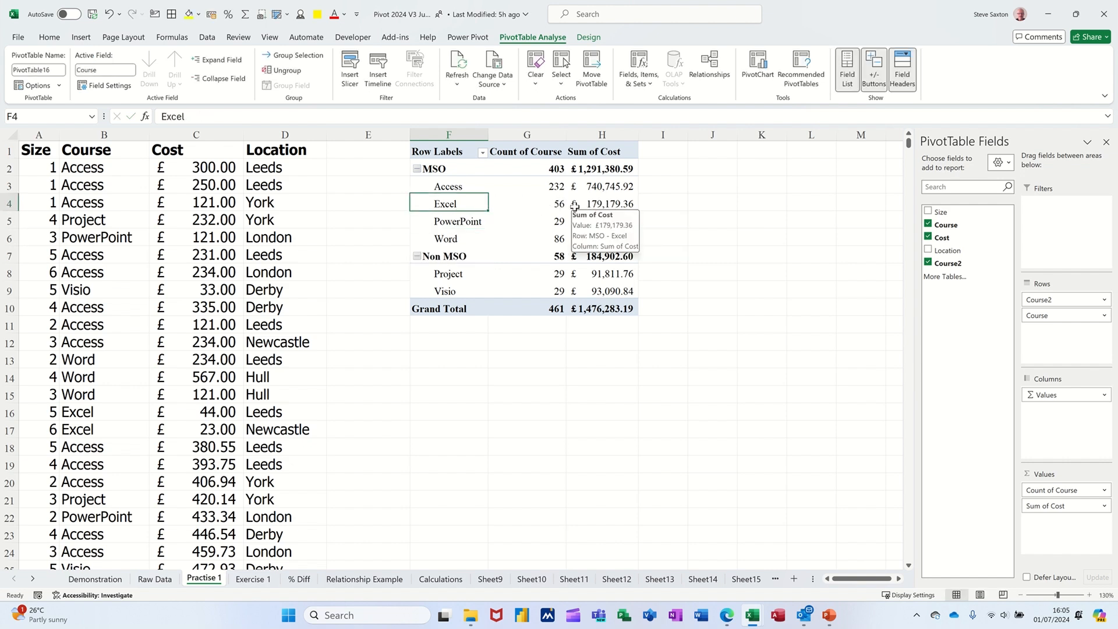
{"action": "double_click", "coordinate": [606, 203]}
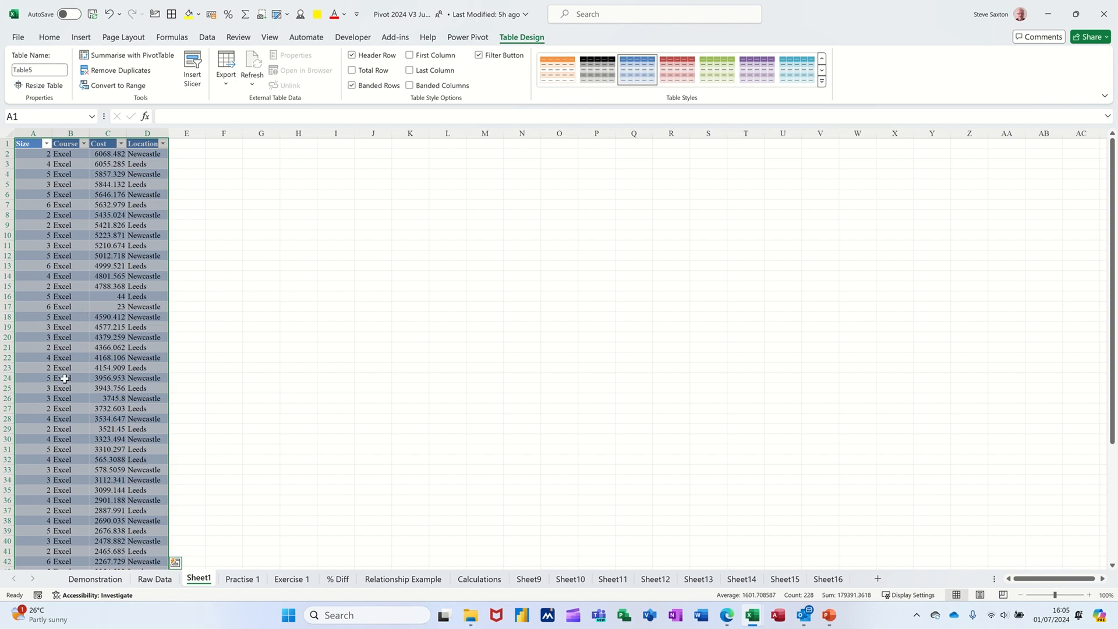
{"action": "left_click", "coordinate": [239, 579]}
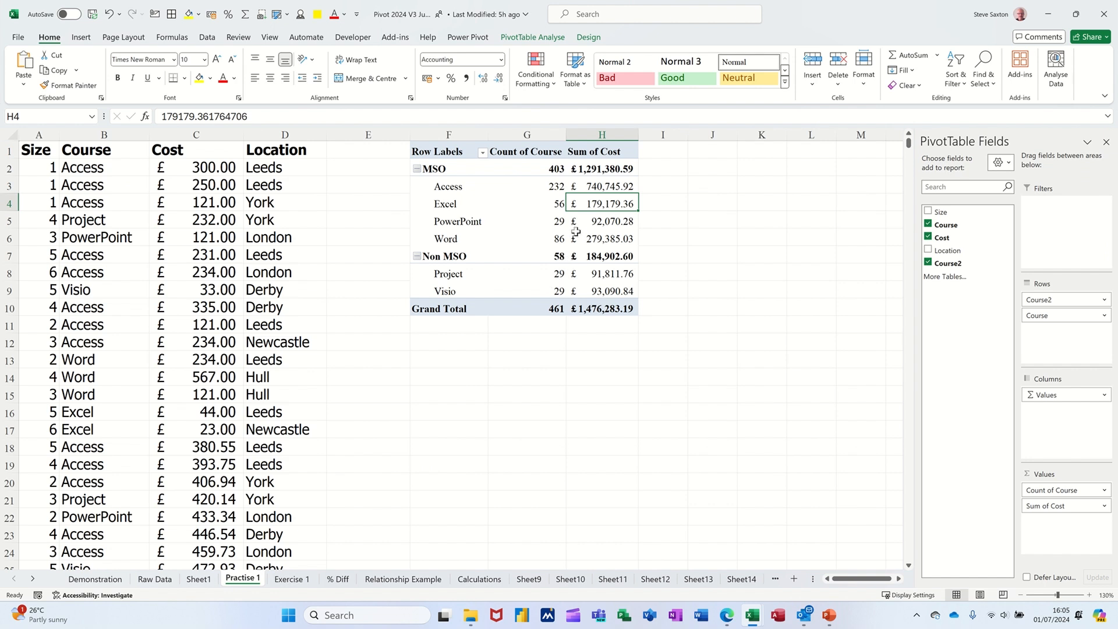
Collapse the MSO and Non MSO groups, and extract the records behind MSO's Sum of Cost onto a new sheet before returning to Practise 1
{"action": "left_click", "coordinate": [417, 169]}
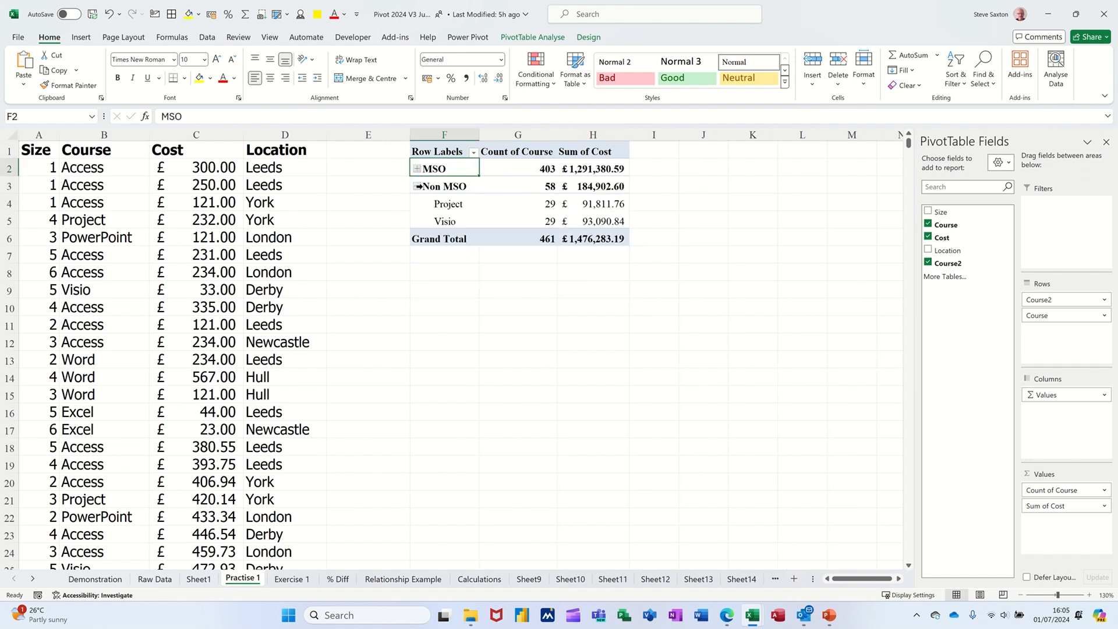
{"action": "left_click", "coordinate": [417, 187]}
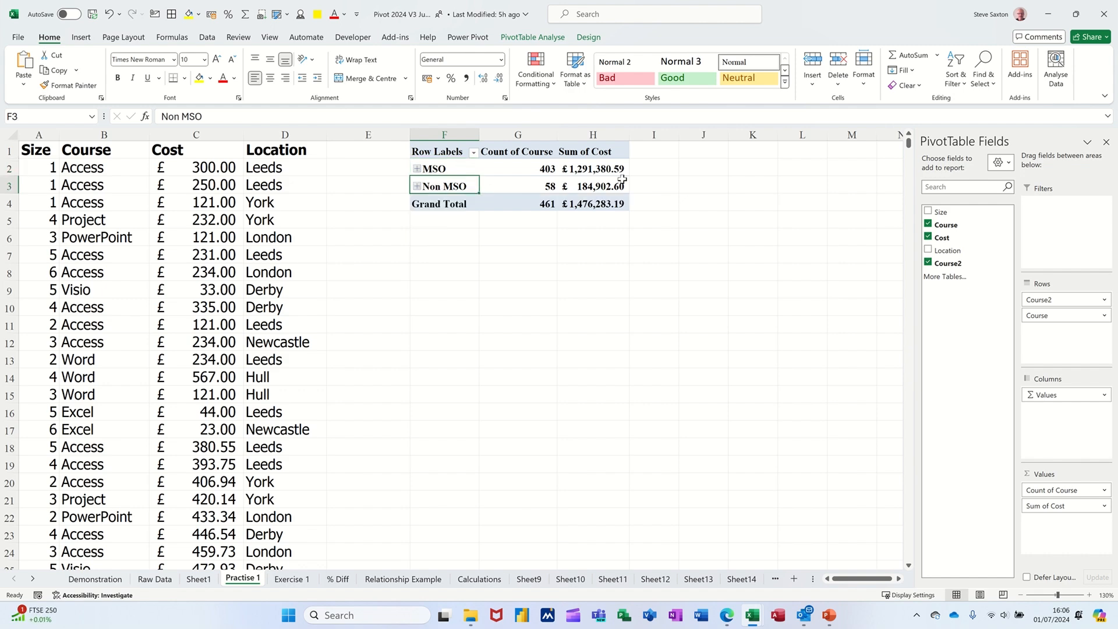
{"action": "double_click", "coordinate": [606, 171]}
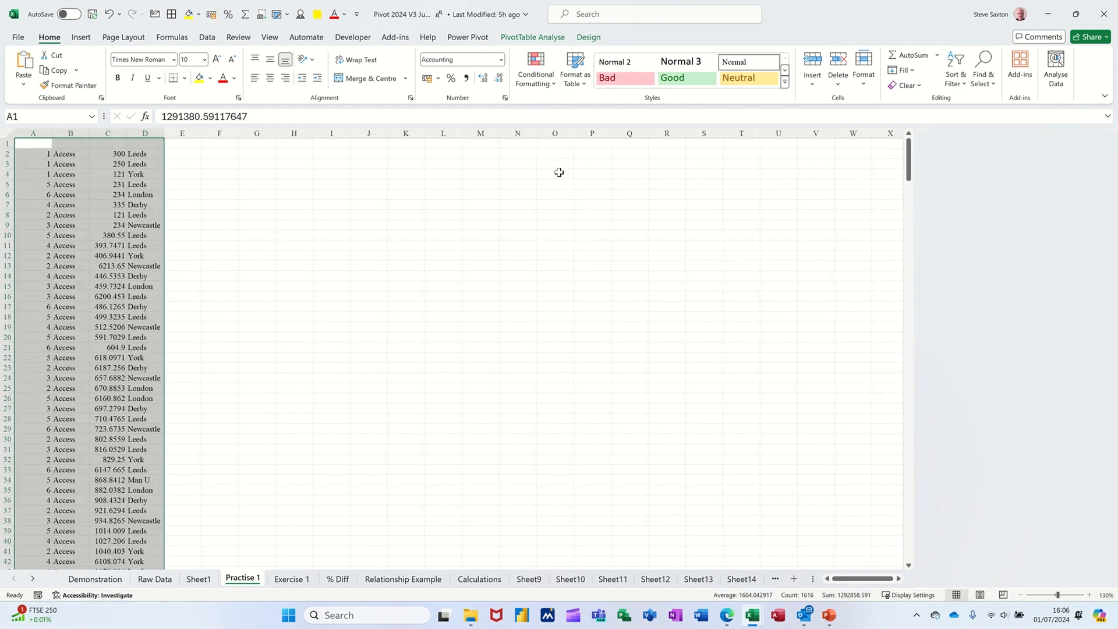
{"action": "scroll", "coordinate": [71, 348], "scroll_direction": "down", "scroll_amount": 13}
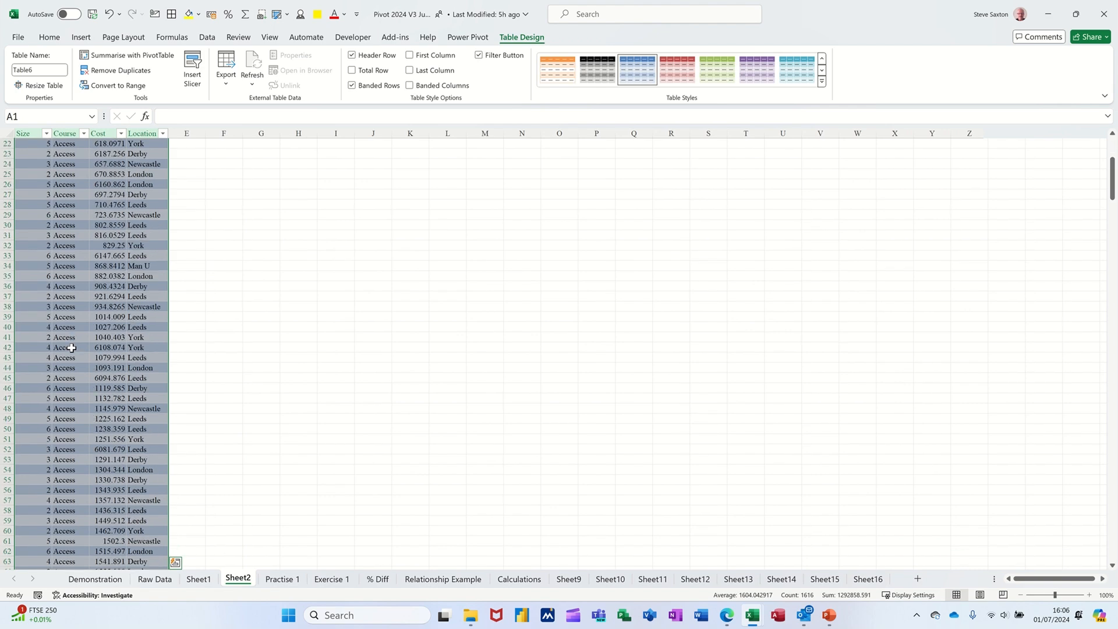
{"action": "left_click", "coordinate": [278, 579]}
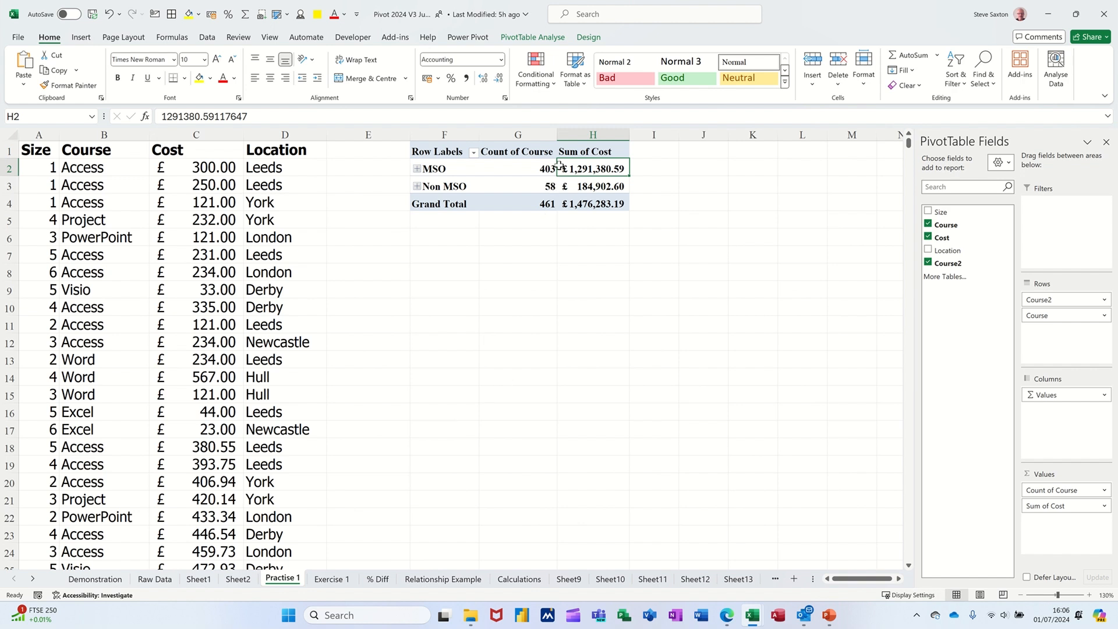
Expand the MSO and Non MSO groups to list their individual courses
{"action": "left_click", "coordinate": [534, 182]}
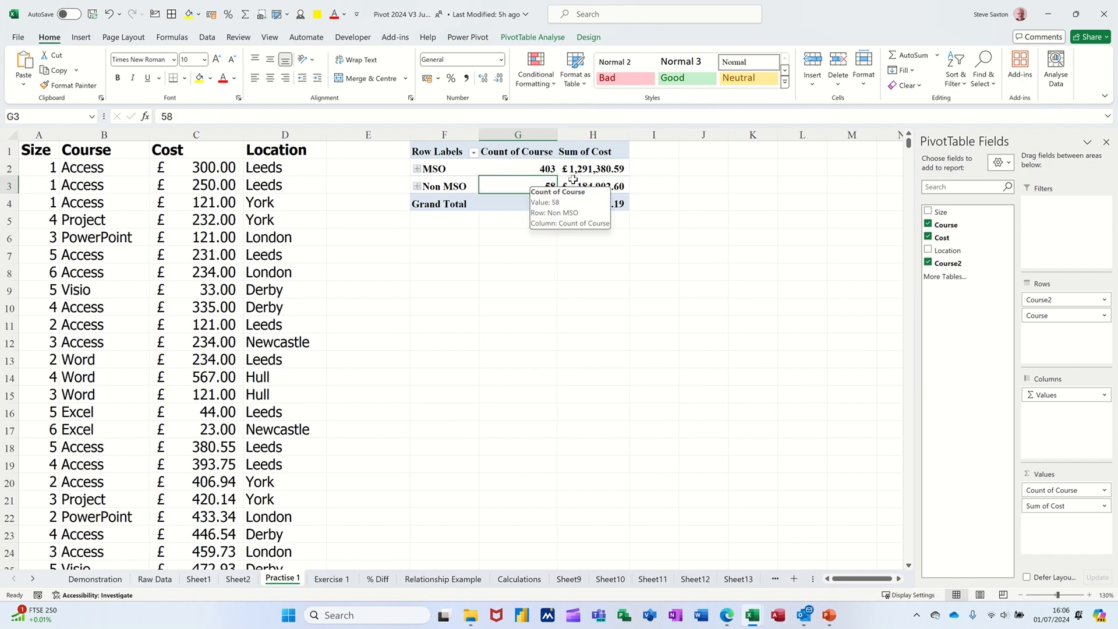
{"action": "left_click", "coordinate": [417, 169]}
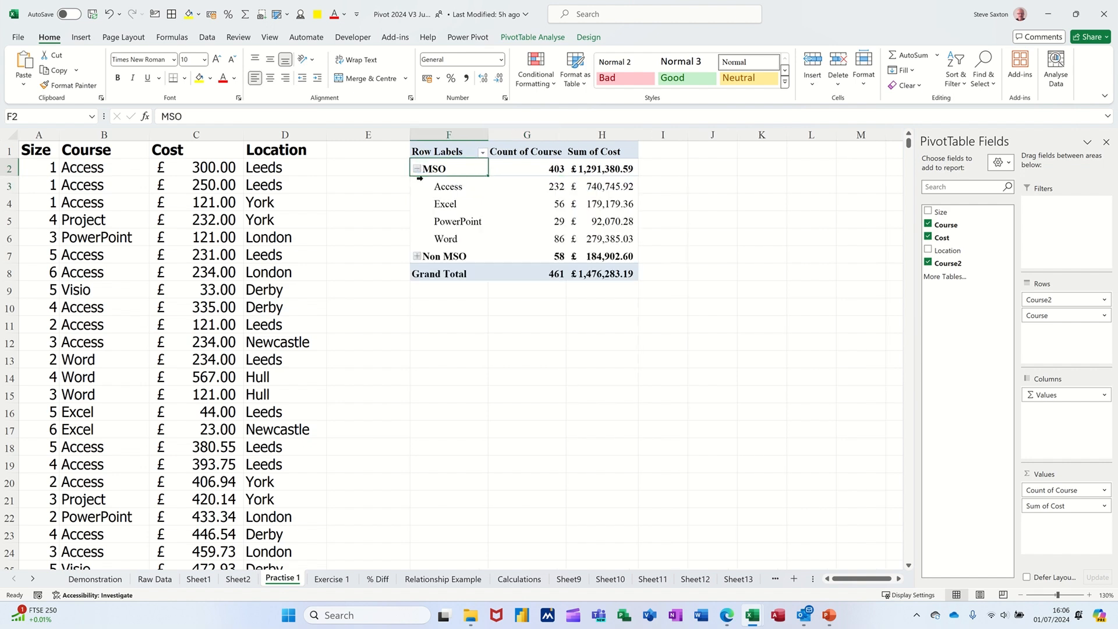
{"action": "left_click", "coordinate": [417, 257]}
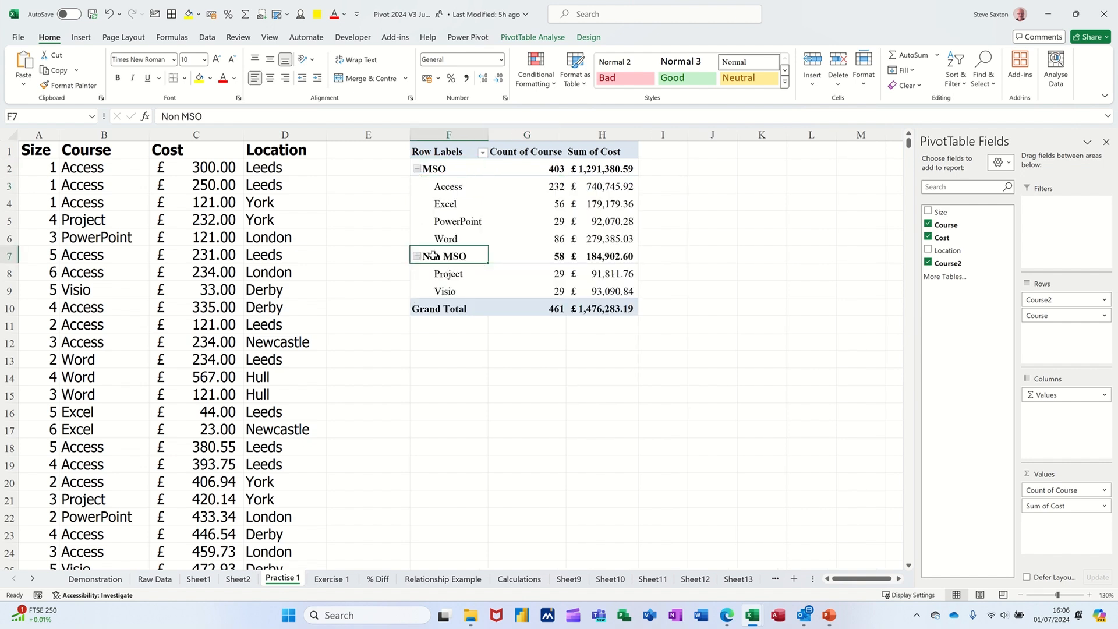
{"action": "right_click", "coordinate": [596, 222]}
{"action": "mouse_move", "coordinate": [647, 360]}
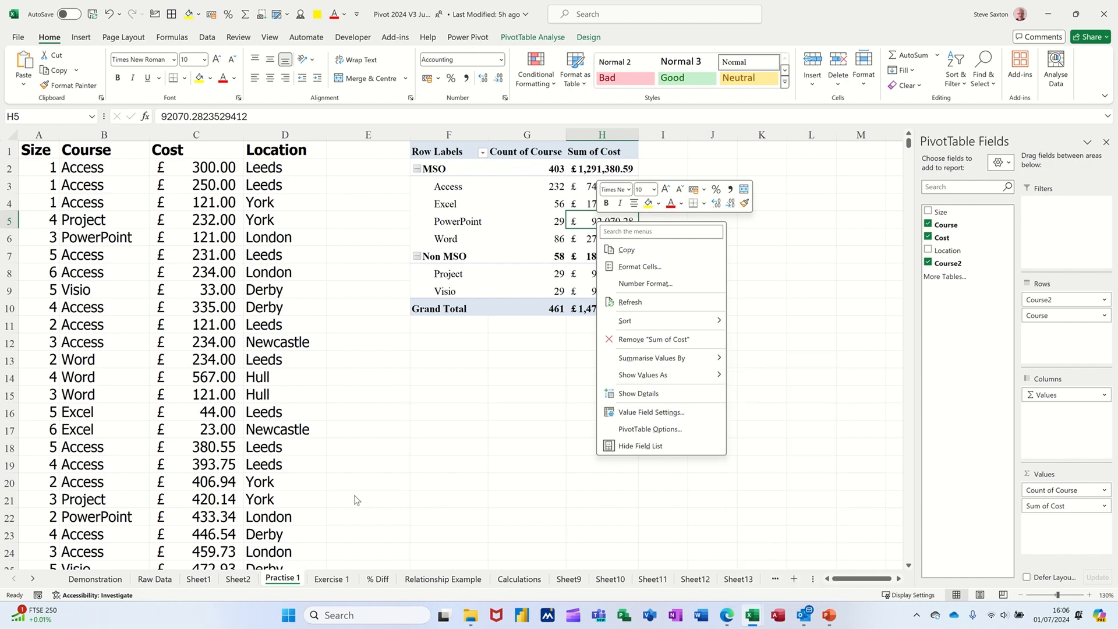
{"action": "left_click", "coordinate": [380, 582]}
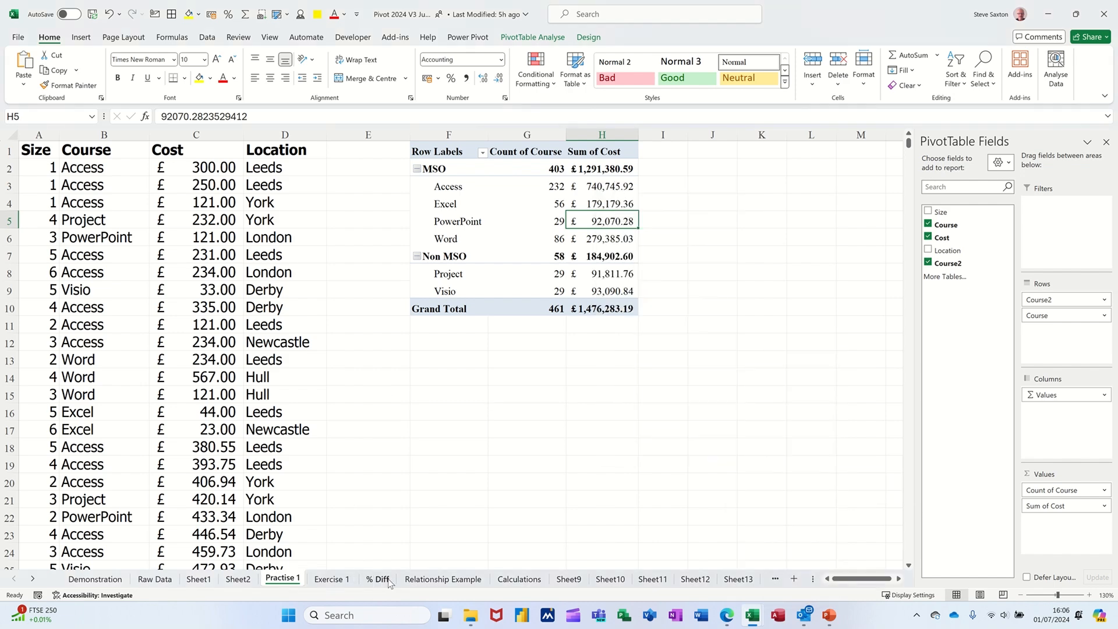
On the % Diff sheet, insert a PivotTable from the data range A1:E33, placed on the existing worksheet at cell I11
{"action": "left_click", "coordinate": [379, 583]}
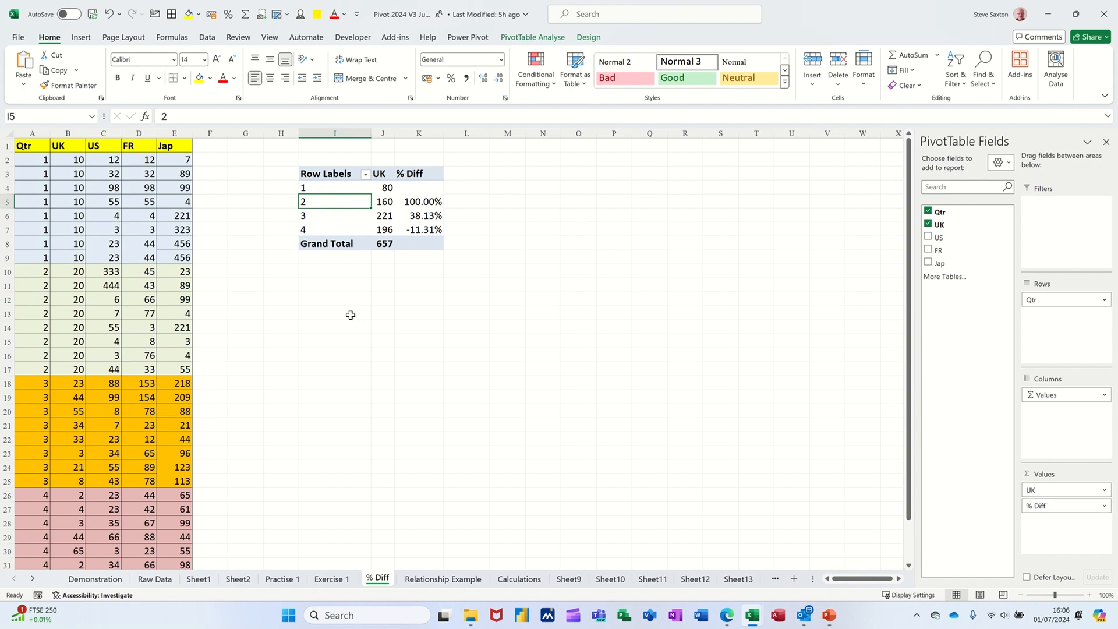
{"action": "left_click", "coordinate": [109, 297]}
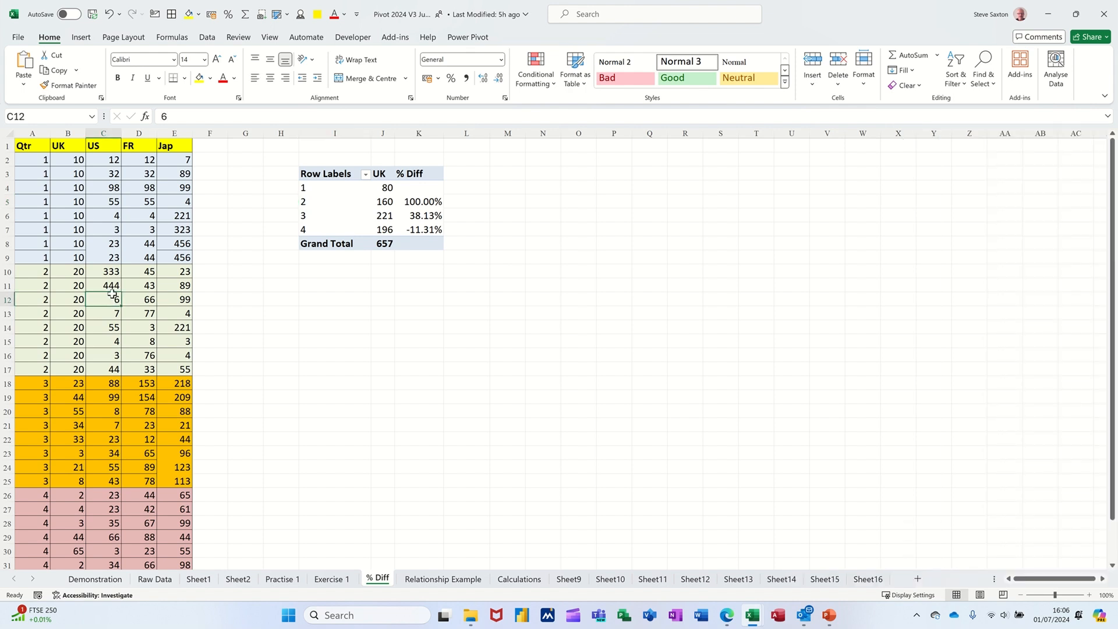
{"action": "left_click", "coordinate": [82, 37]}
{"action": "left_click", "coordinate": [28, 64]}
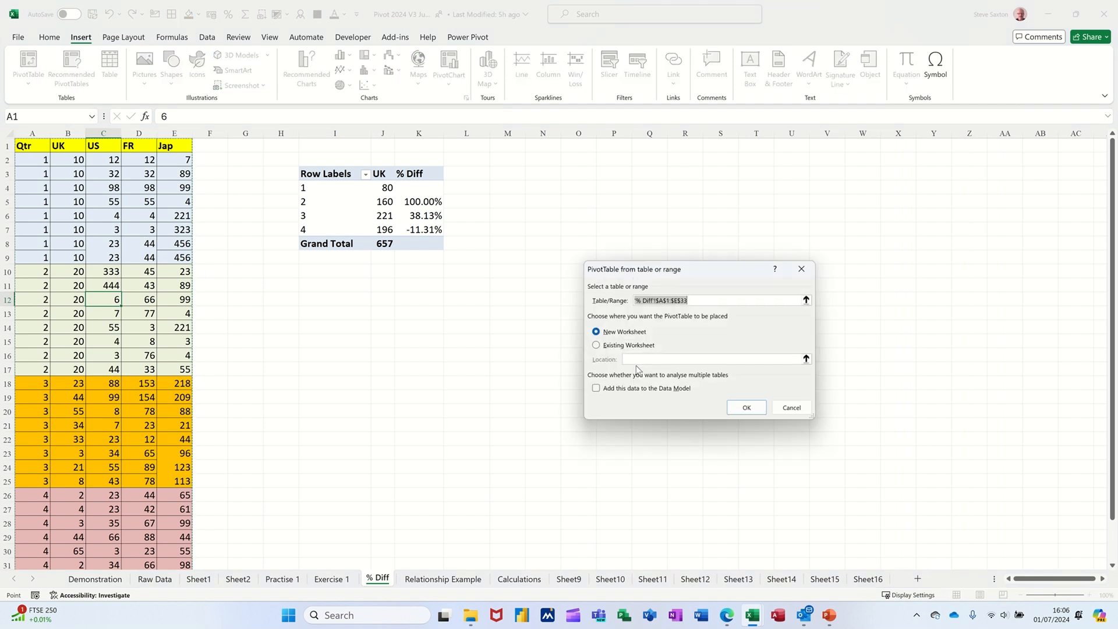
{"action": "left_click", "coordinate": [602, 345]}
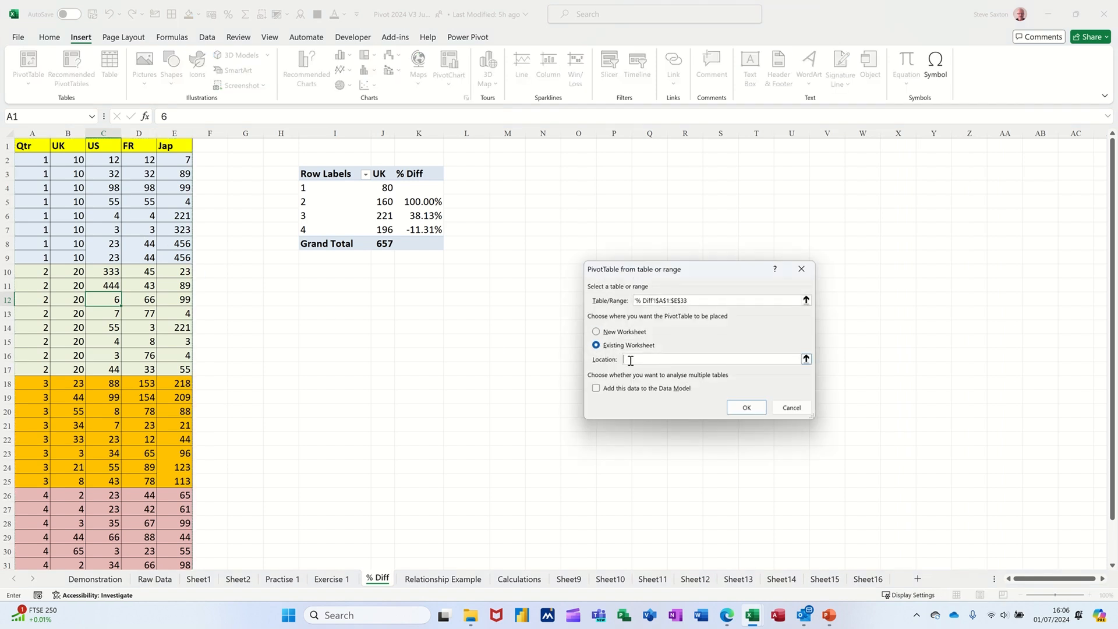
{"action": "left_click", "coordinate": [318, 288]}
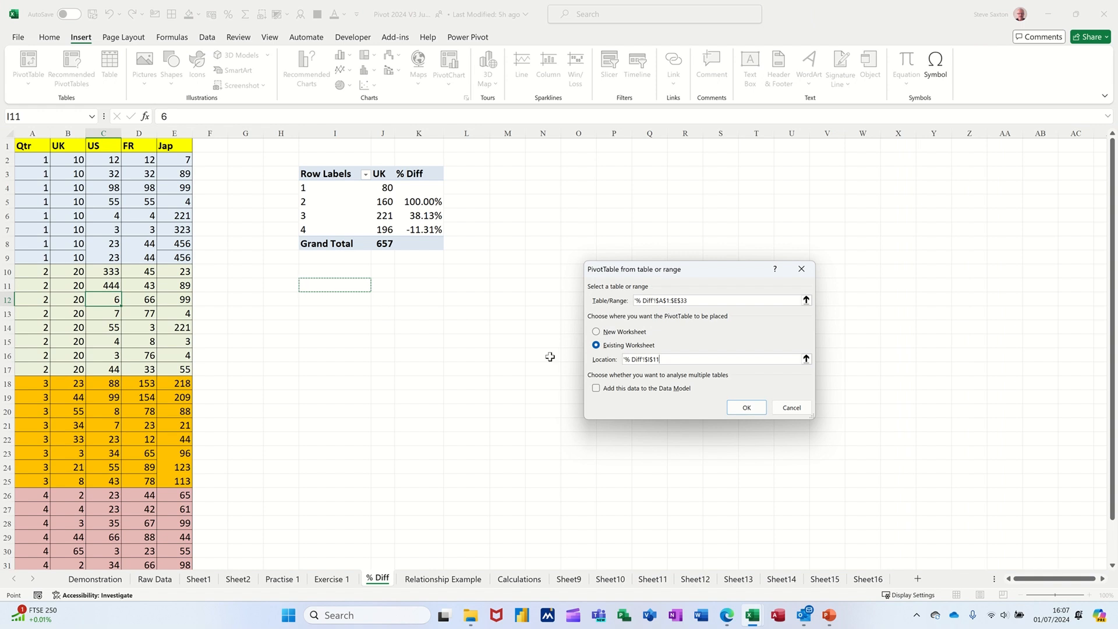
{"action": "left_click", "coordinate": [746, 408]}
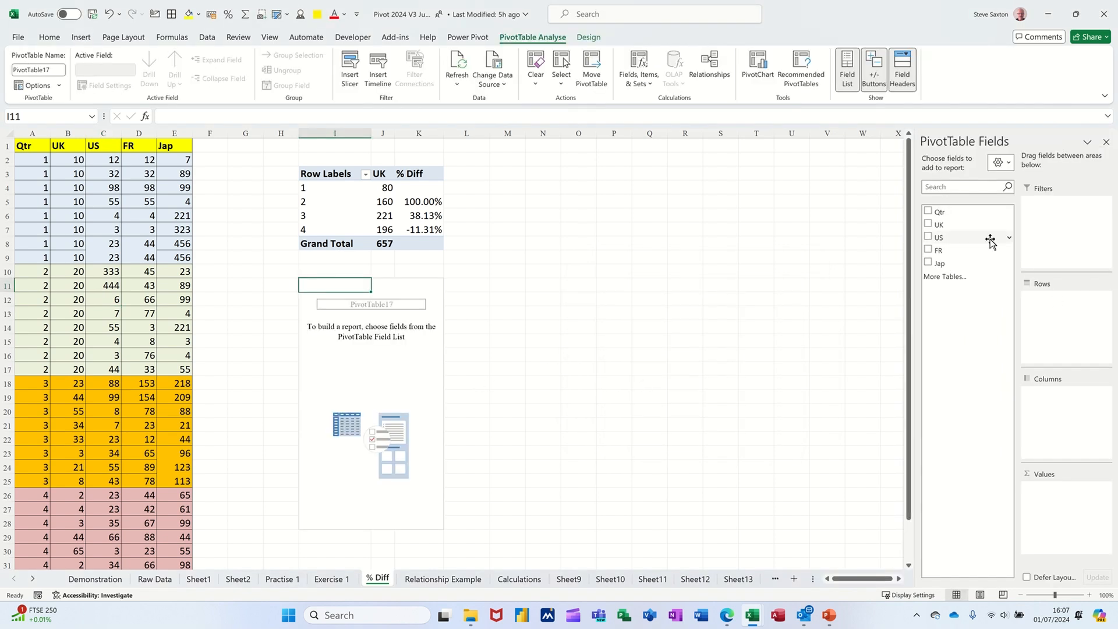
Lay out the new PivotTable with Qtr in Rows and the US field in Values twice
{"action": "left_click", "coordinate": [940, 212]}
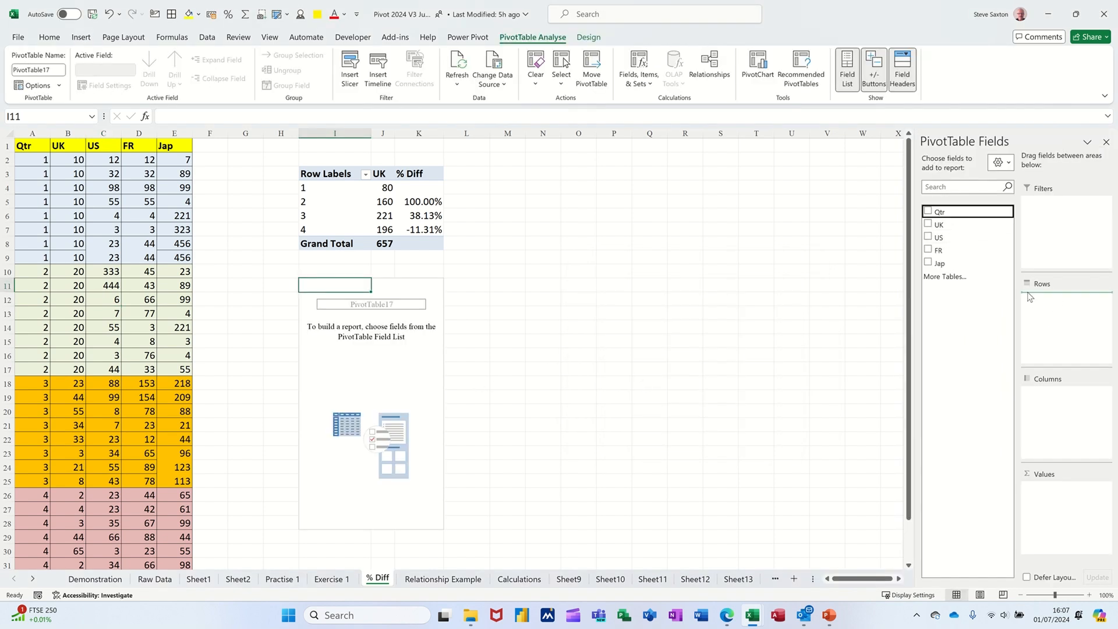
{"action": "left_click_drag", "start_coordinate": [955, 238], "coordinate": [1074, 505]}
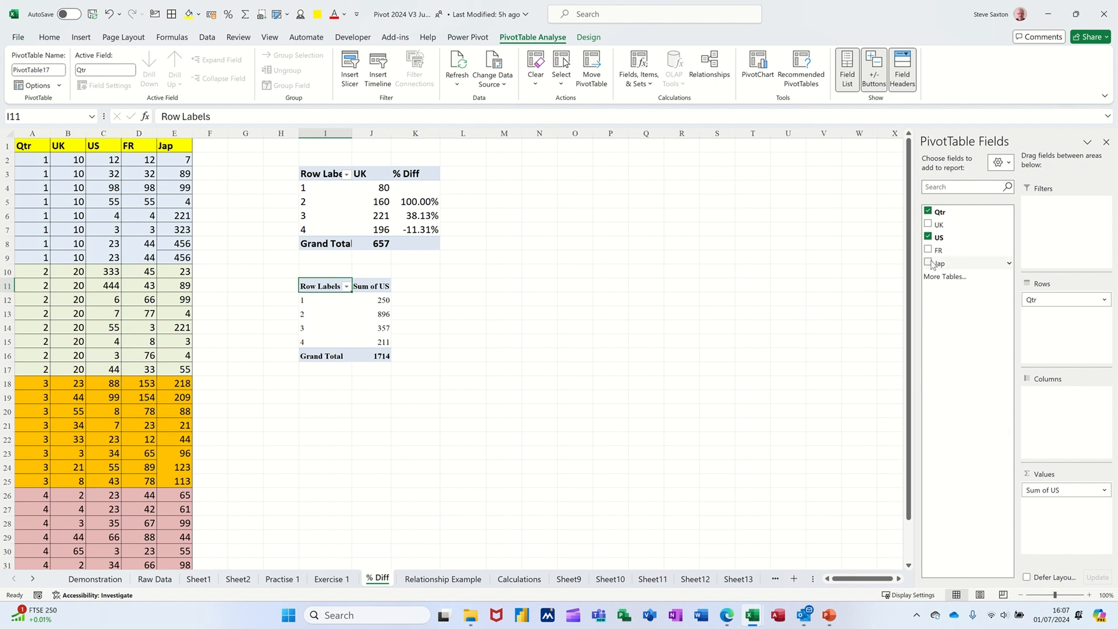
{"action": "left_click_drag", "start_coordinate": [947, 237], "coordinate": [1043, 510]}
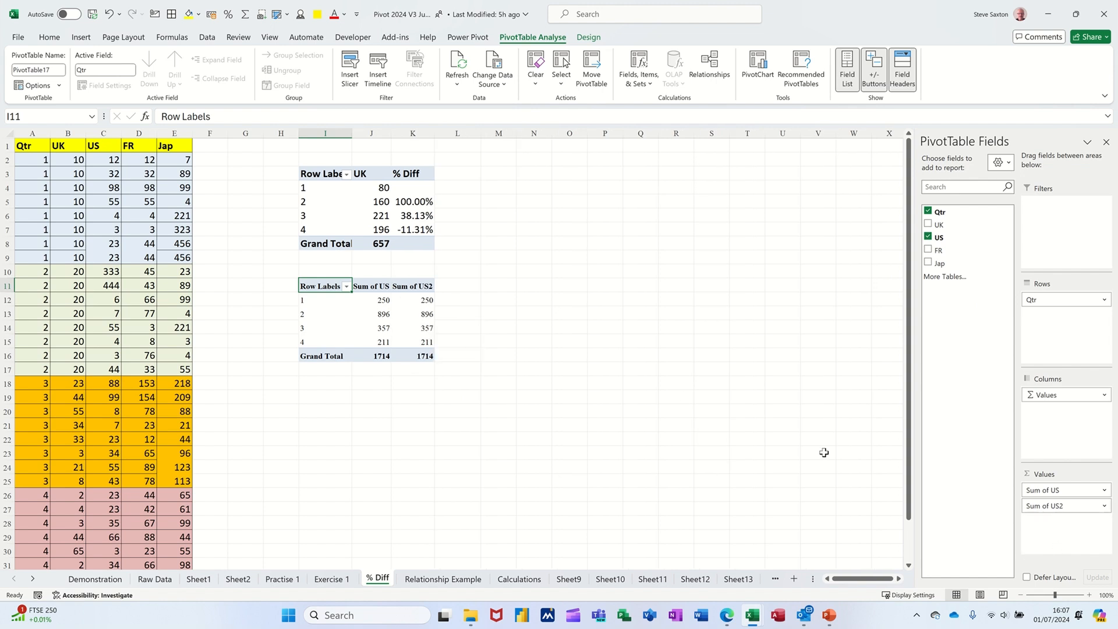
{"action": "left_click", "coordinate": [1048, 508]}
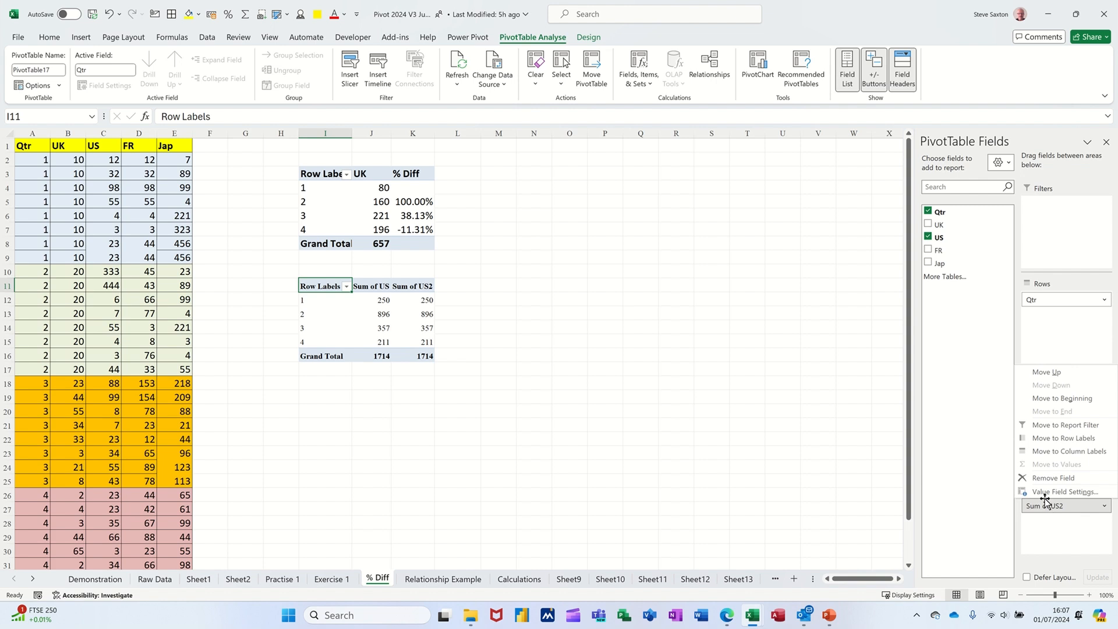
{"action": "left_click", "coordinate": [1046, 493]}
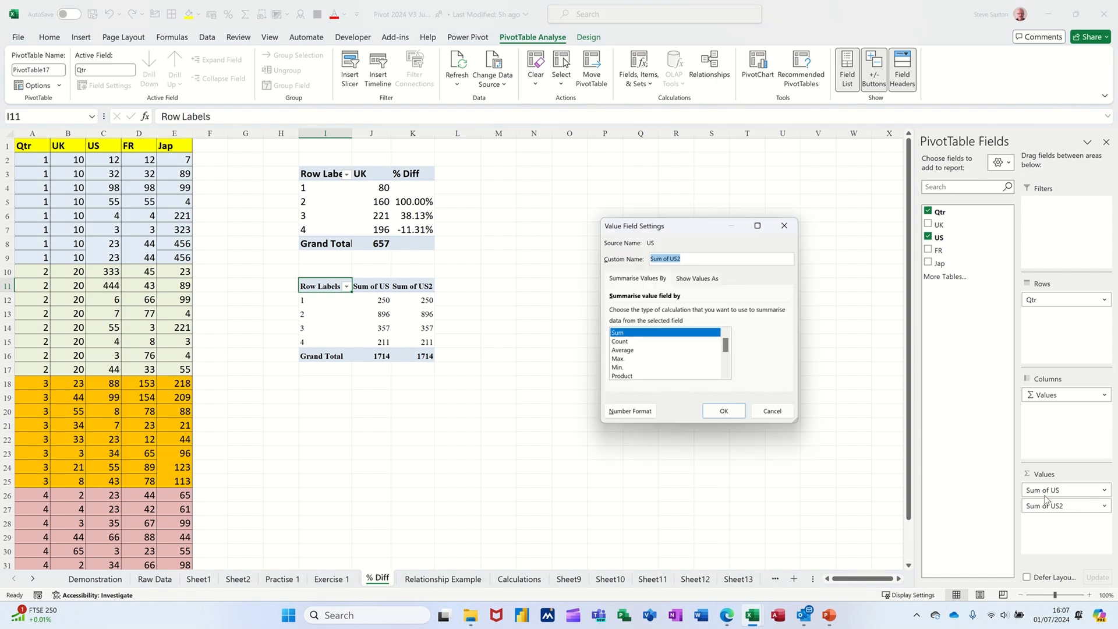
{"action": "left_click", "coordinate": [697, 277]}
{"action": "left_click", "coordinate": [736, 313]}
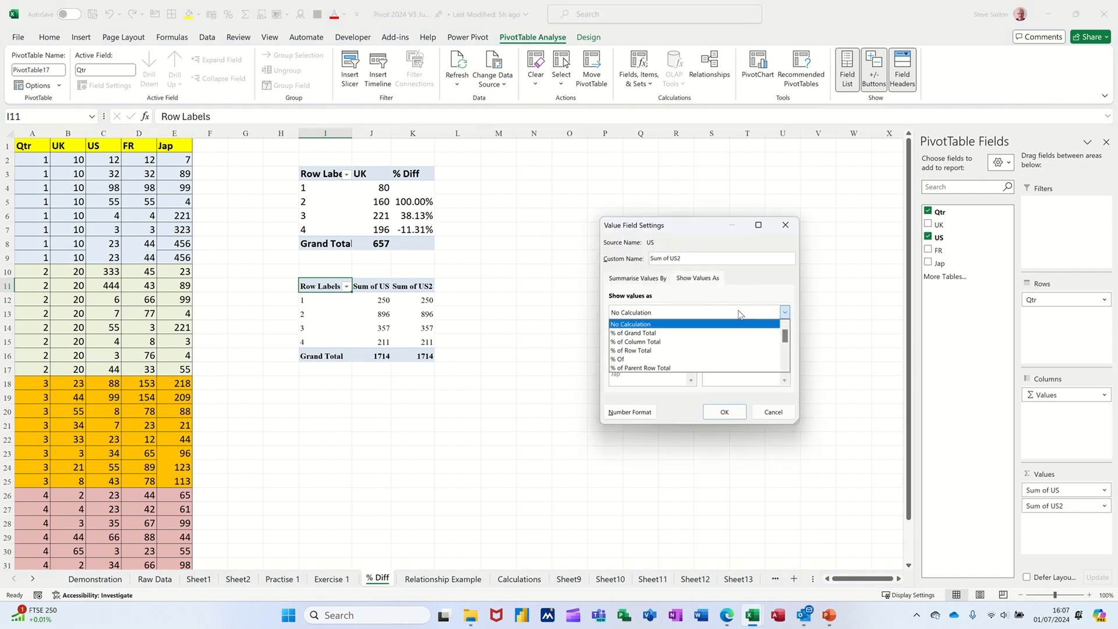
{"action": "left_click", "coordinate": [778, 416]}
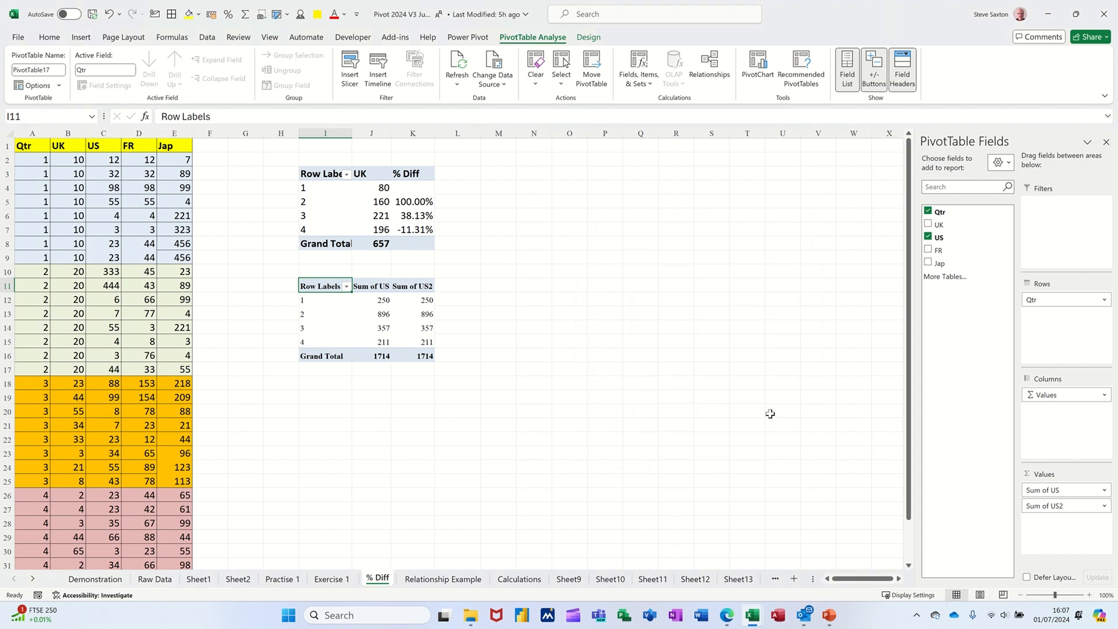
Show the Sum of US2 values as % Difference From, with base field Qtr and base item (previous)
{"action": "right_click", "coordinate": [419, 313]}
{"action": "mouse_move", "coordinate": [486, 467]}
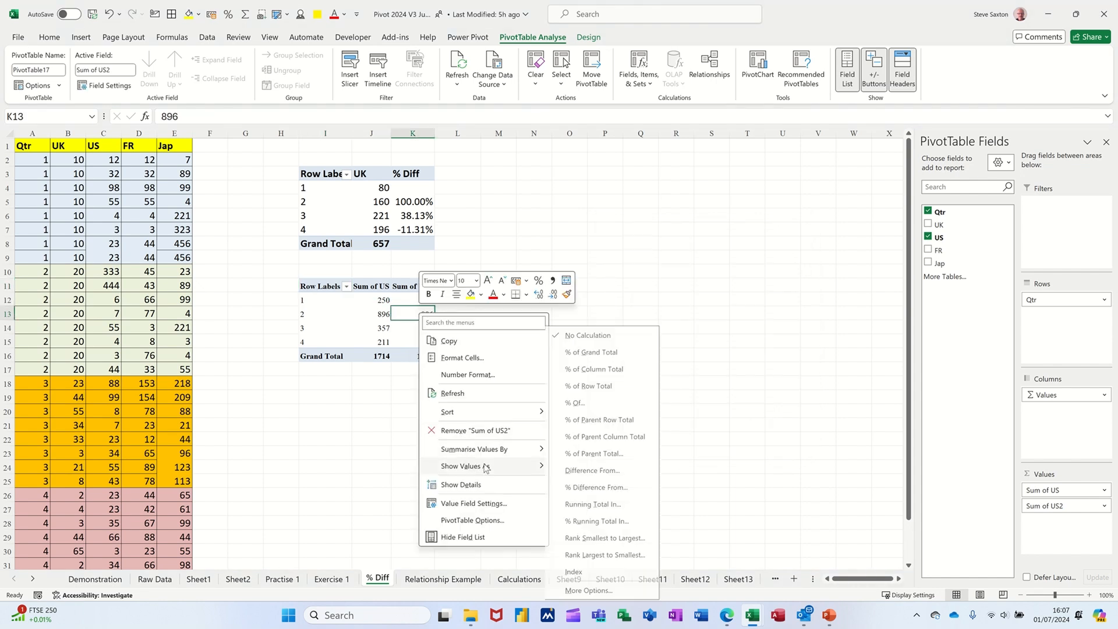
{"action": "left_click", "coordinate": [605, 487]}
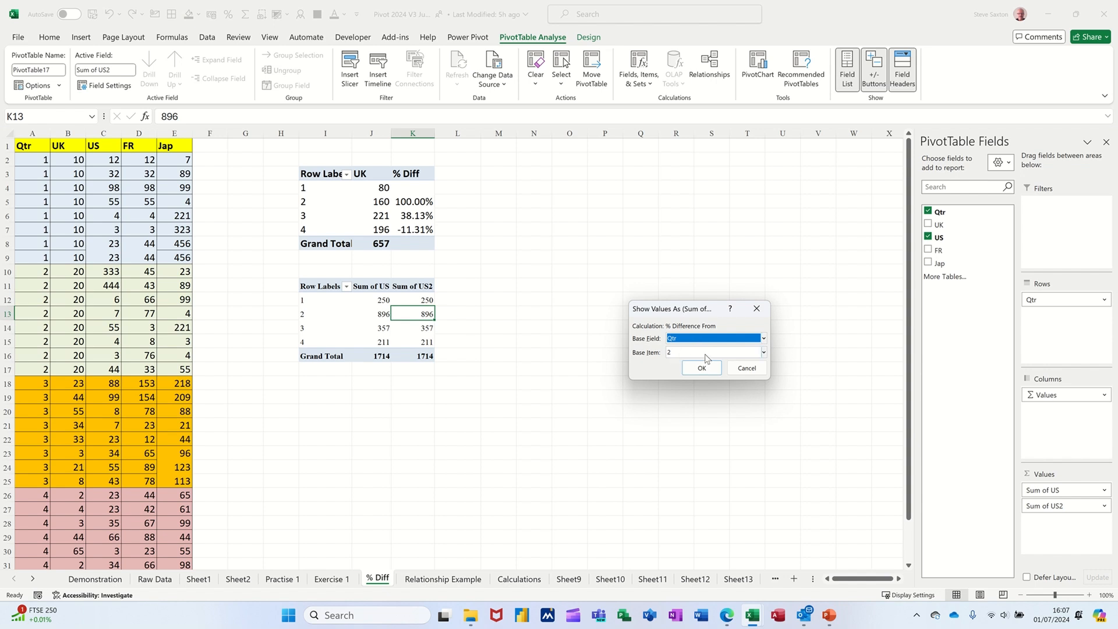
{"action": "left_click", "coordinate": [761, 354]}
{"action": "left_click", "coordinate": [722, 365]}
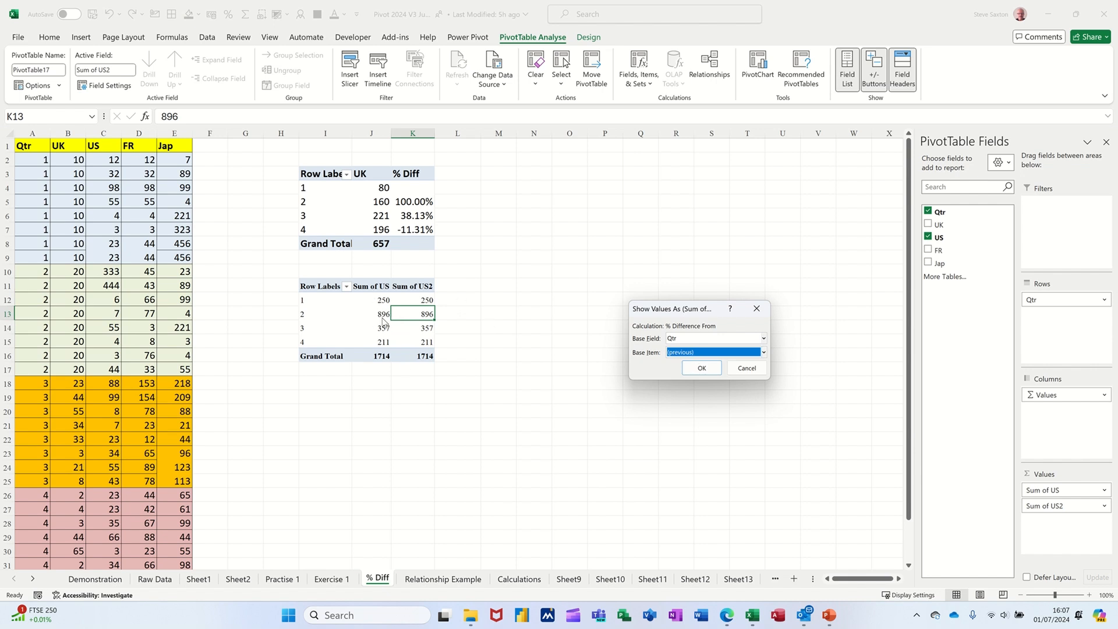
{"action": "left_click", "coordinate": [699, 369]}
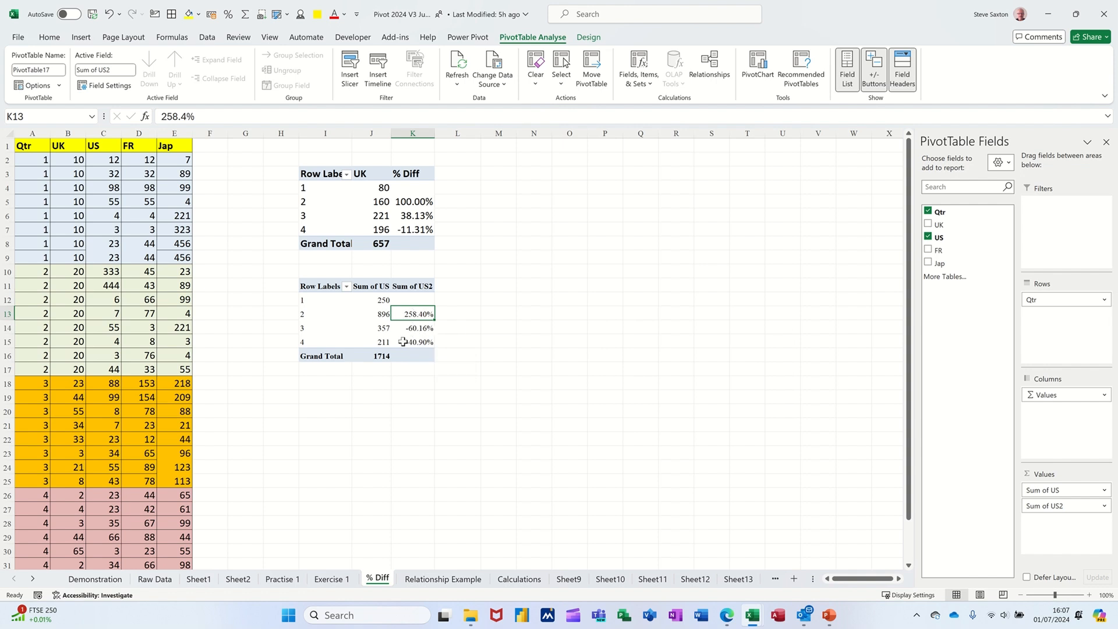
Rename the Sum of US2 column heading in the new PivotTable as % Diff
{"action": "left_click", "coordinate": [368, 319]}
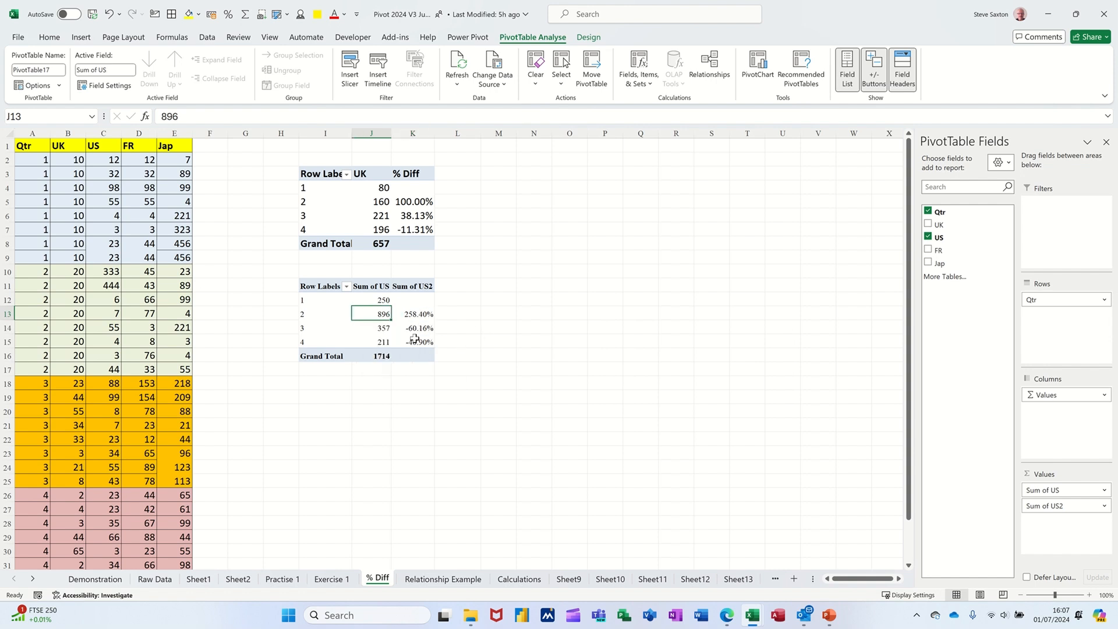
{"action": "left_click", "coordinate": [412, 286]}
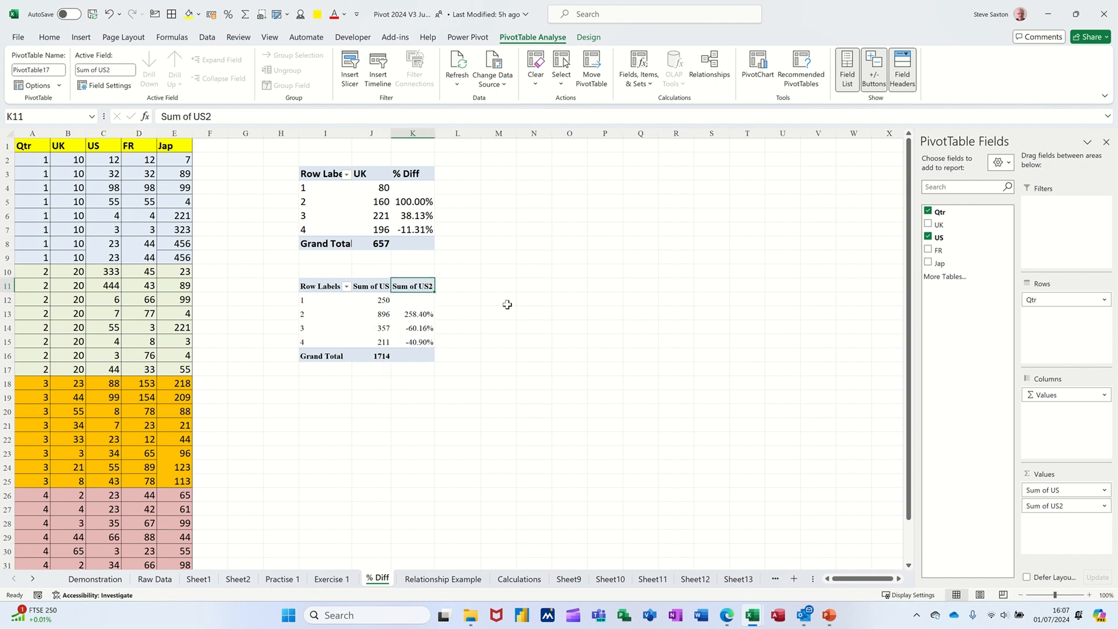
{"action": "type", "text": "% Diff"}
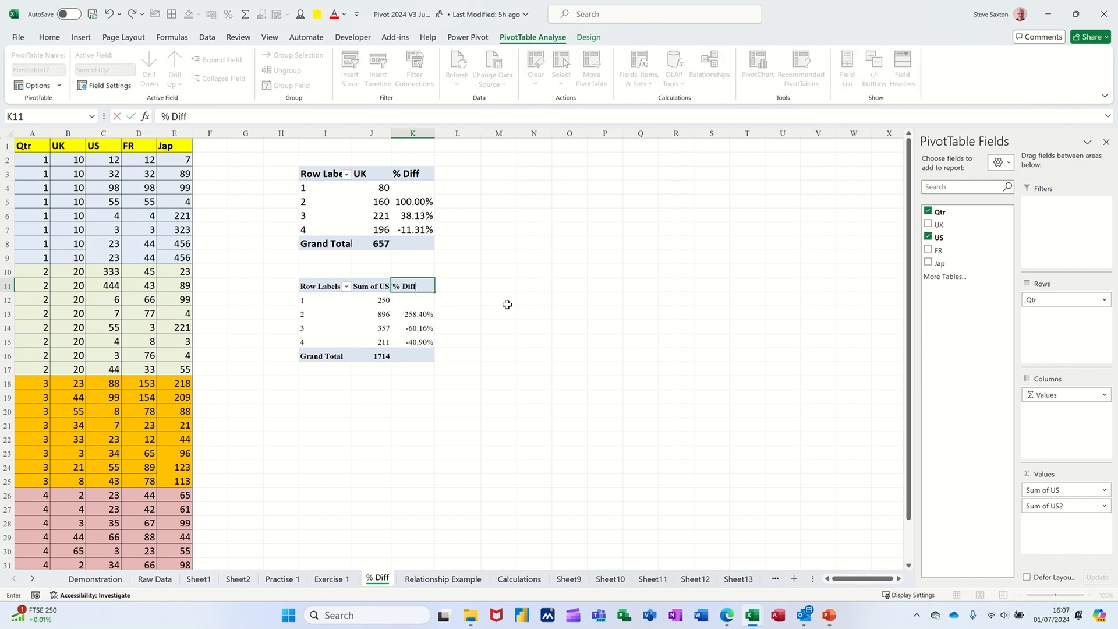
{"action": "left_click", "coordinate": [372, 201]}
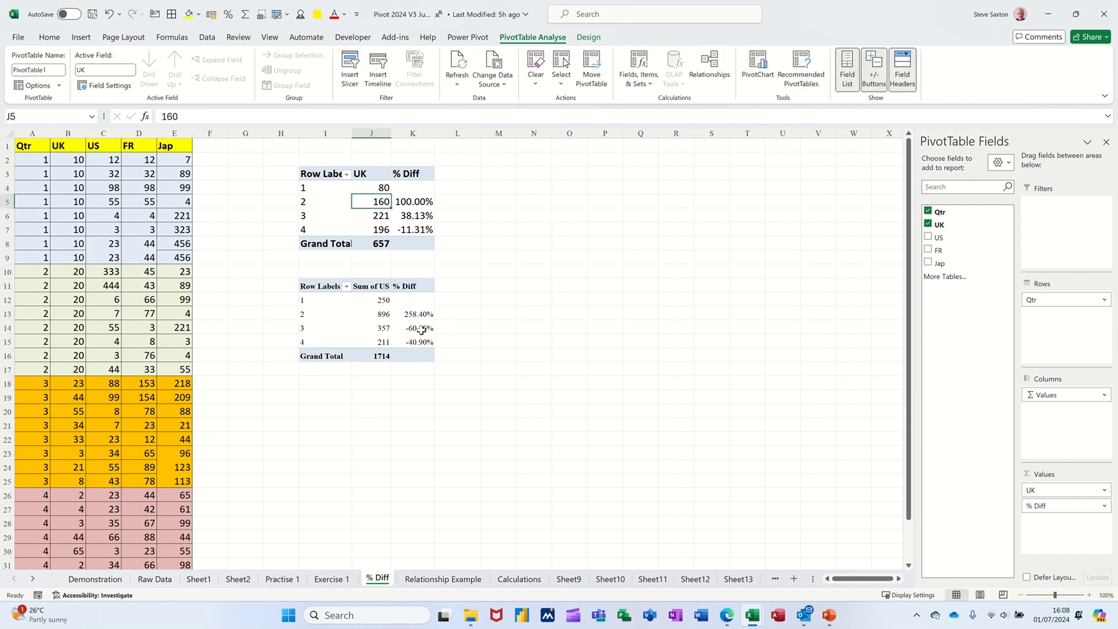
On the Practise 1 sheet, add Location as a report filter to the PivotTable and view its filter choices
{"action": "mouse_move", "coordinate": [421, 329]}
{"action": "left_click", "coordinate": [280, 581]}
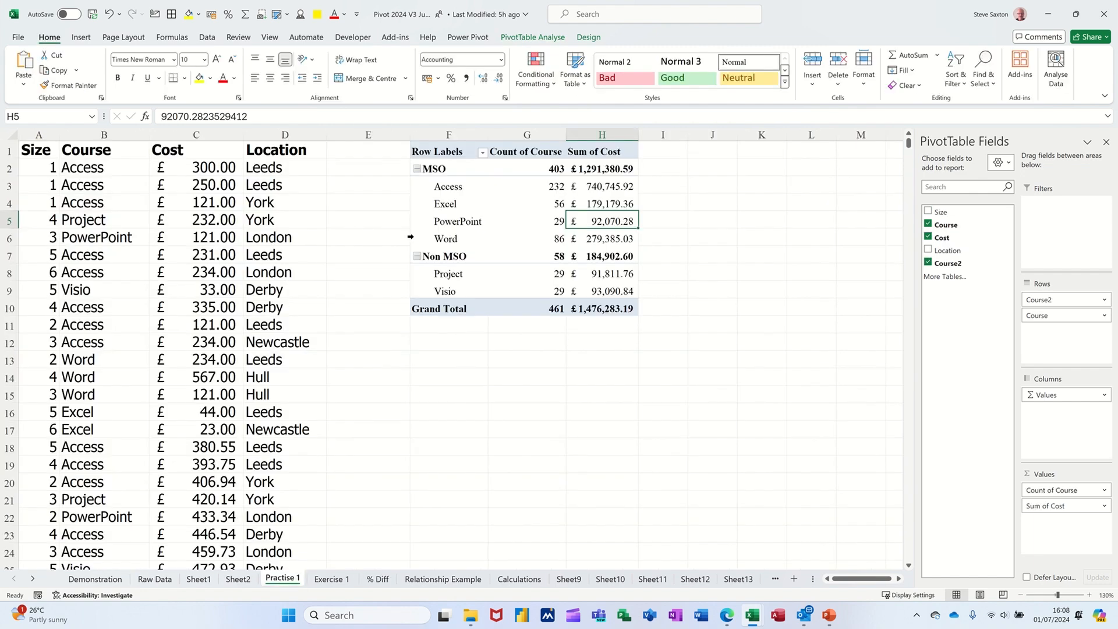
{"action": "left_click", "coordinate": [535, 205]}
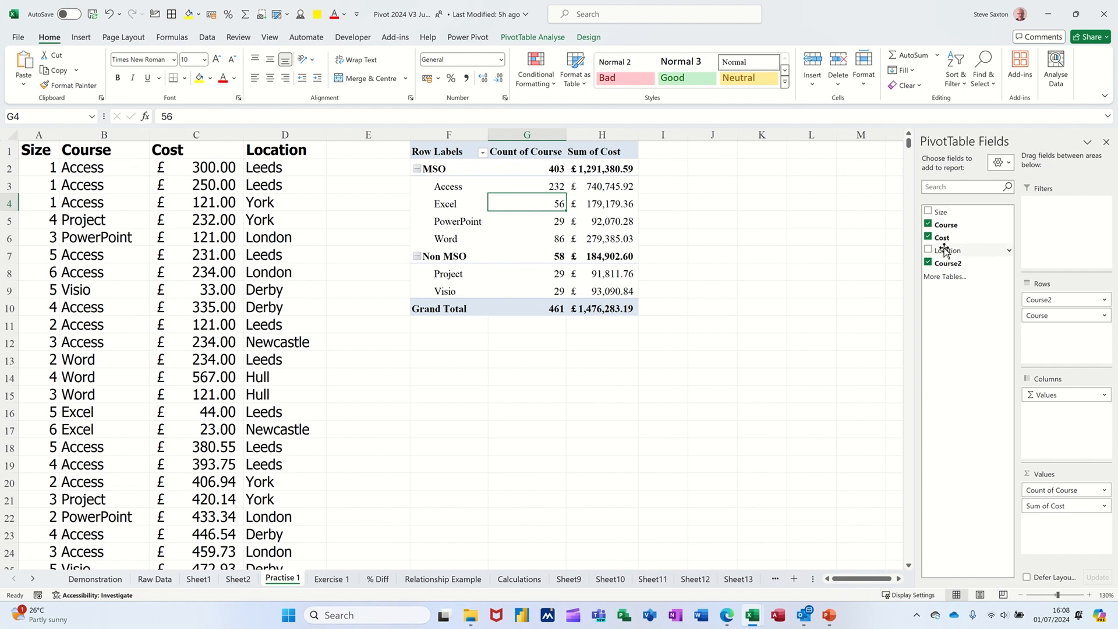
{"action": "left_click_drag", "start_coordinate": [945, 250], "coordinate": [1063, 240]}
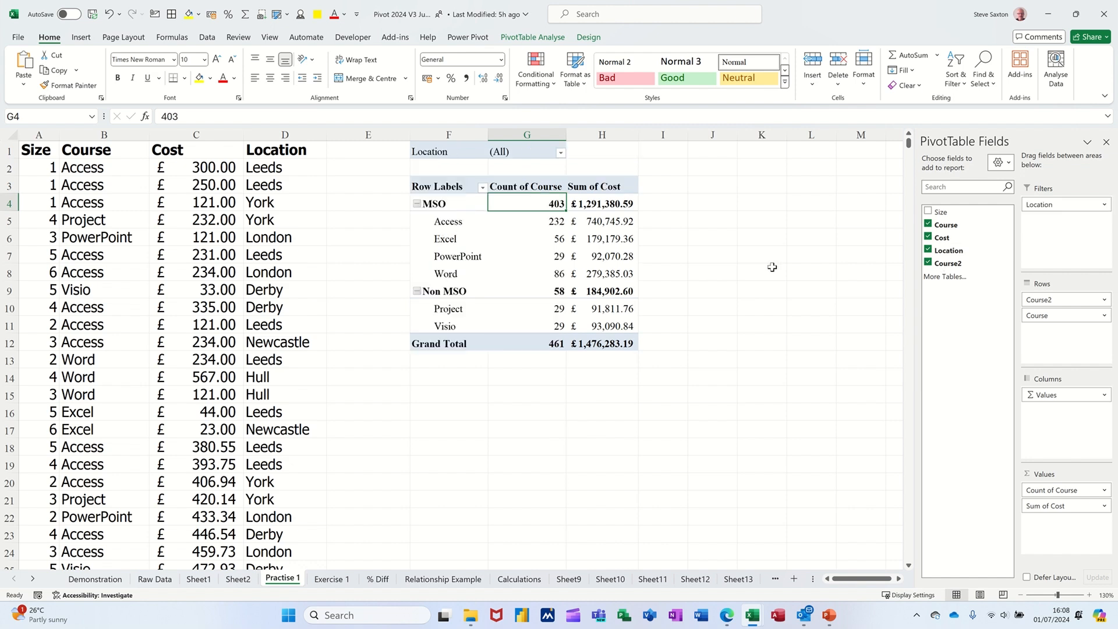
{"action": "left_click", "coordinate": [560, 155]}
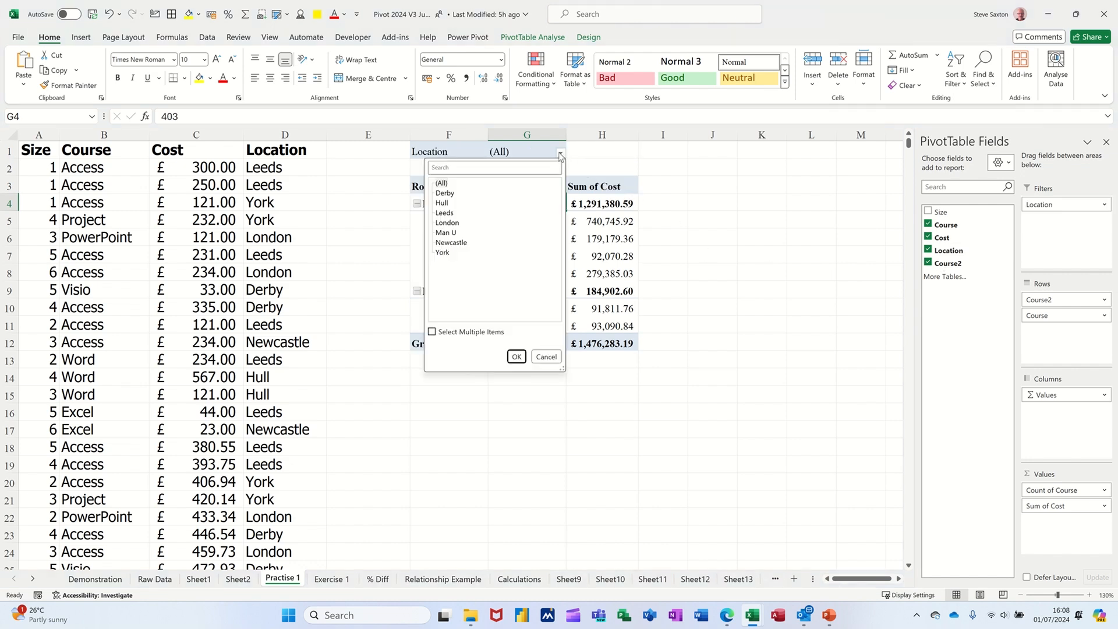
{"action": "left_click", "coordinate": [546, 357]}
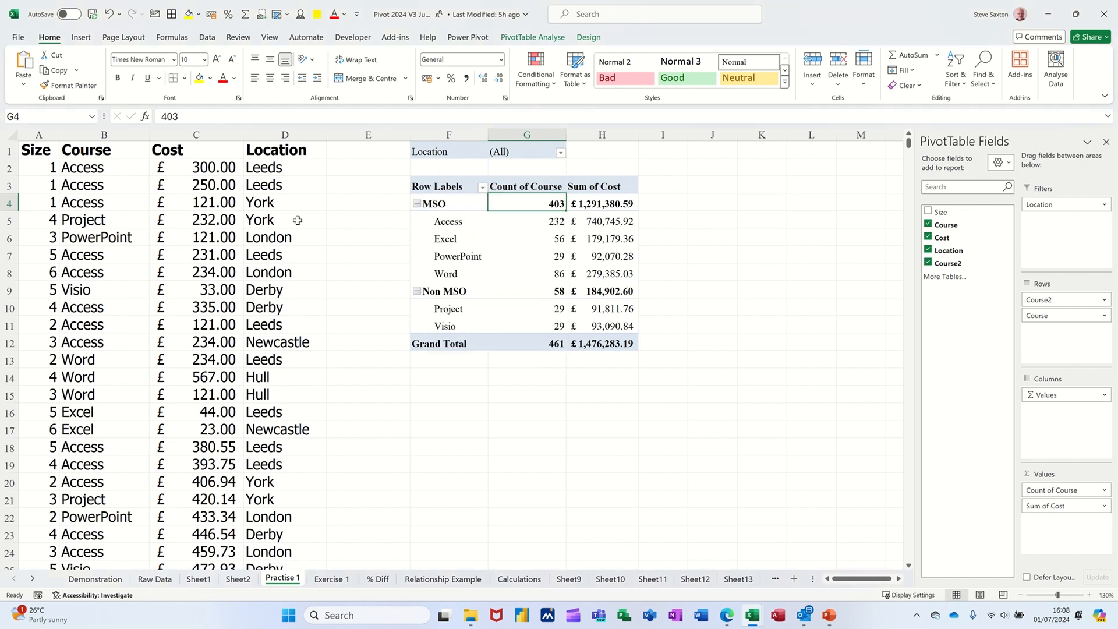
Generate a separate report filter page for each Location from the Practise 1 PivotTable
{"action": "left_click", "coordinate": [510, 39]}
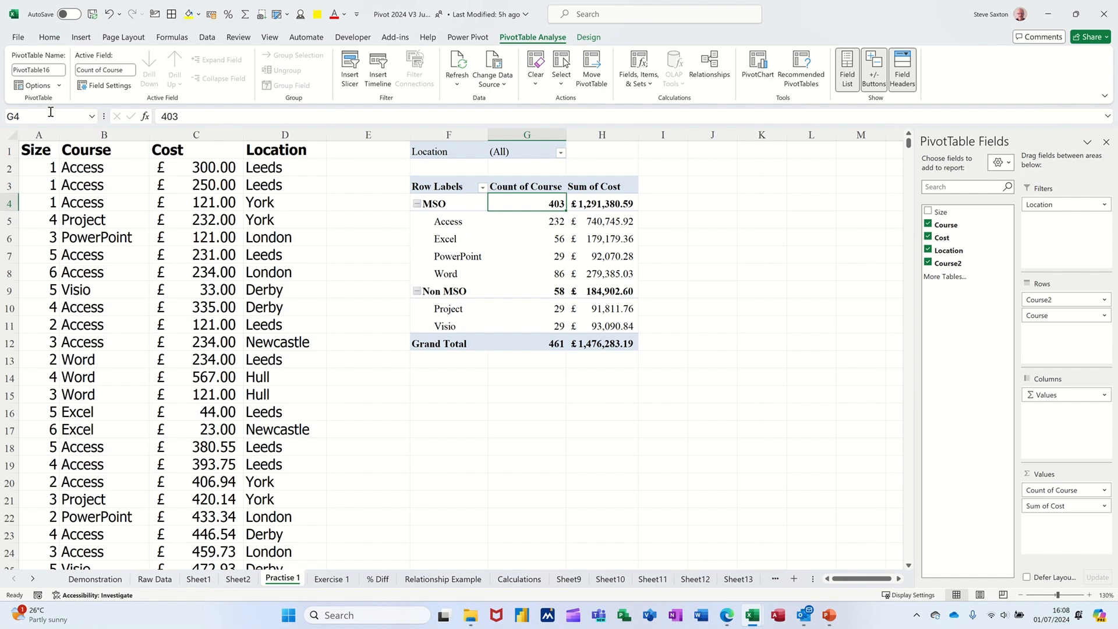
{"action": "left_click", "coordinate": [59, 87]}
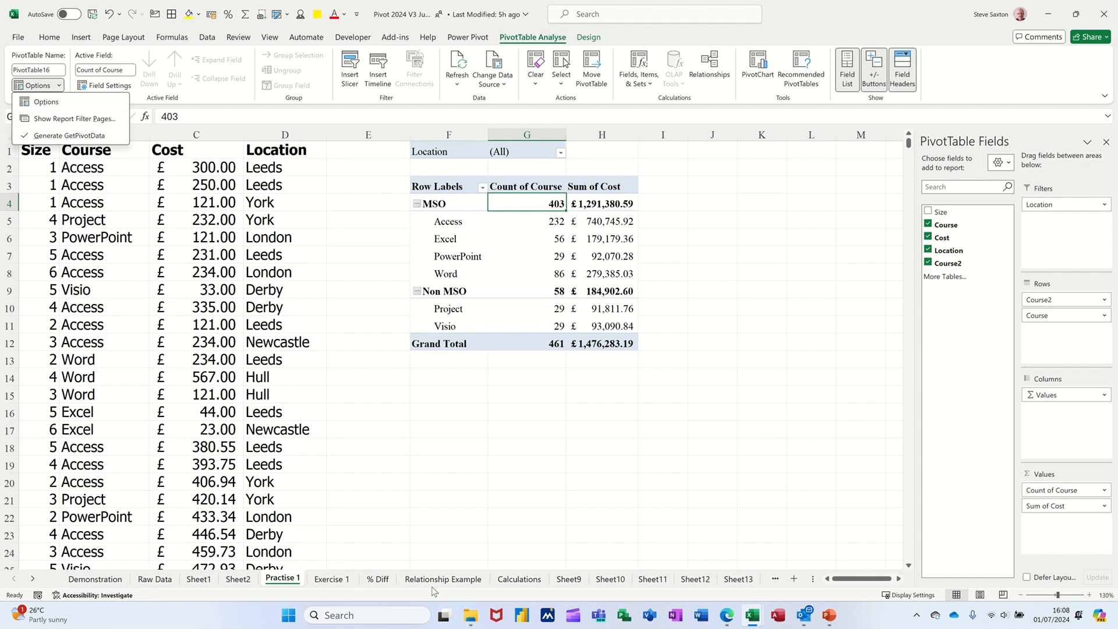
{"action": "left_click", "coordinate": [76, 120]}
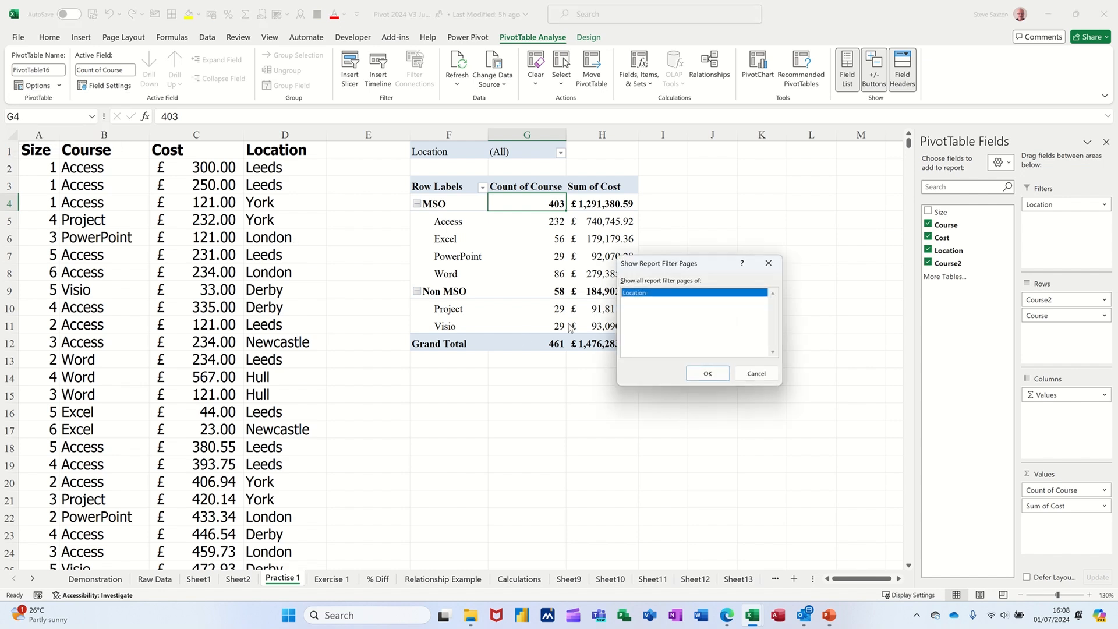
{"action": "left_click", "coordinate": [707, 374]}
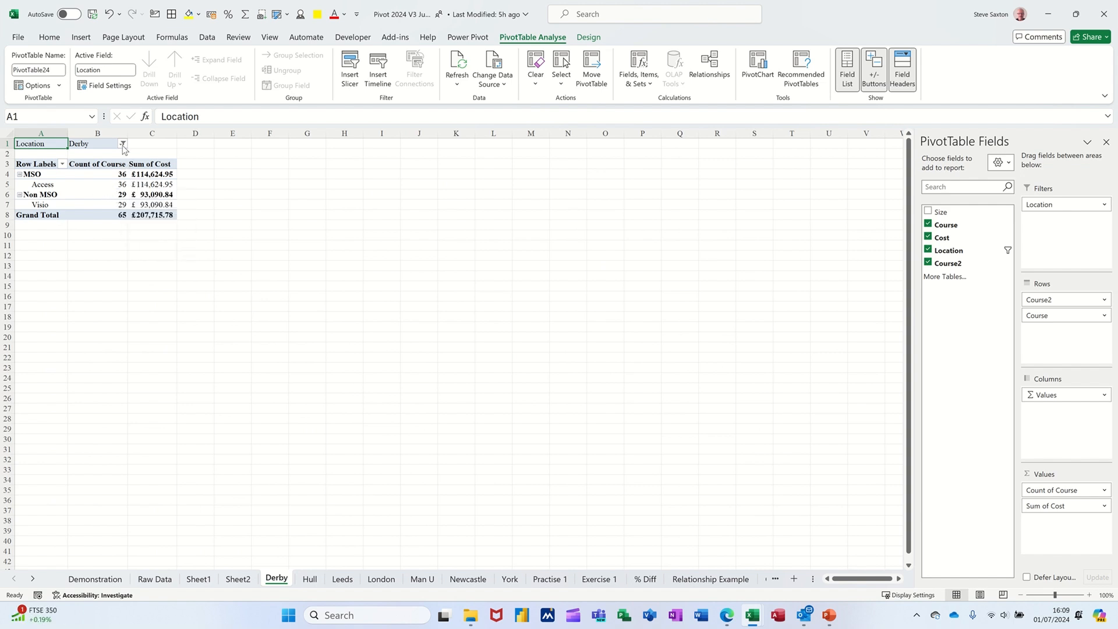
Look through the Hull, Leeds and London sheets and Sheet2, and return to the Practise 1 sheet
{"action": "left_click", "coordinate": [310, 583]}
{"action": "left_click", "coordinate": [342, 585]}
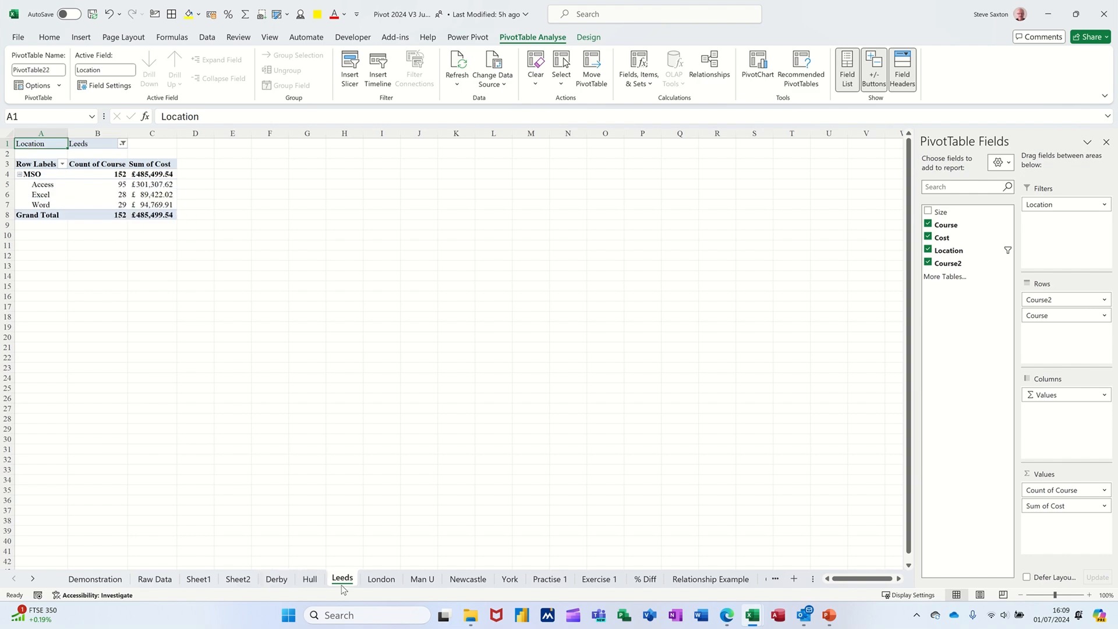
{"action": "left_click", "coordinate": [382, 581]}
{"action": "left_click", "coordinate": [237, 580]}
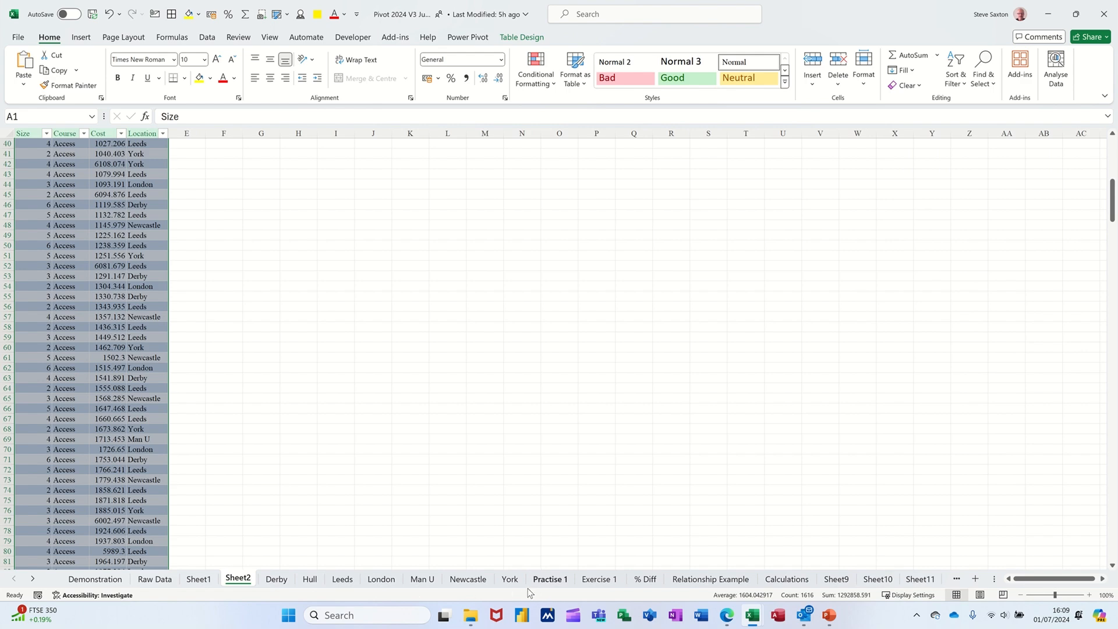
{"action": "left_click", "coordinate": [546, 580]}
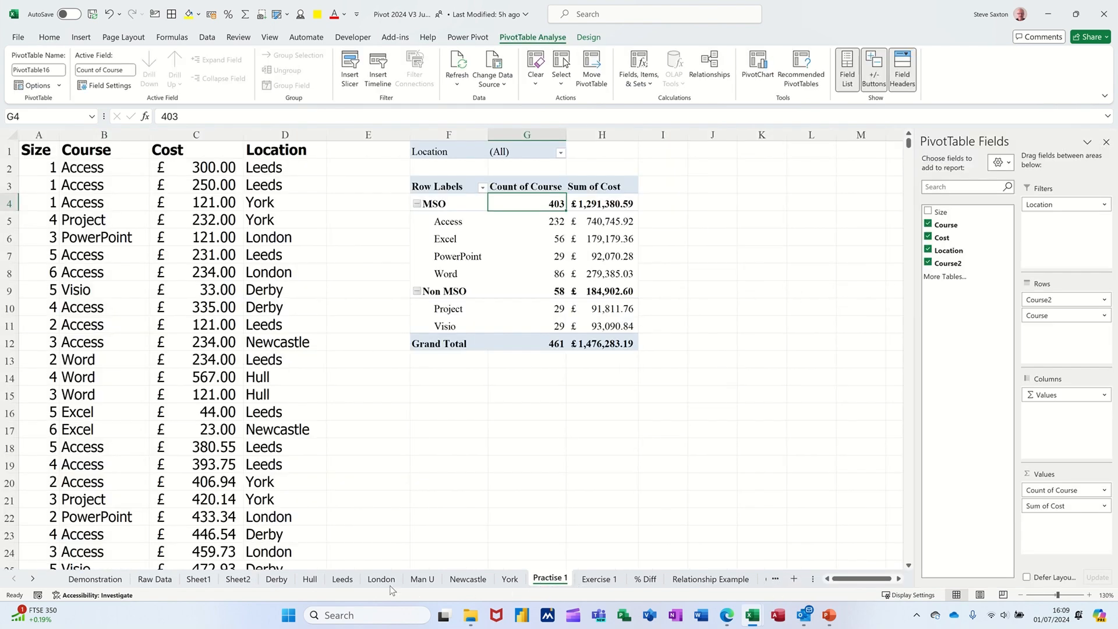
Look through the Hull, Leeds, Man U and Newcastle report filter sheets, and return to the Practise 1 sheet
{"action": "left_click", "coordinate": [309, 581]}
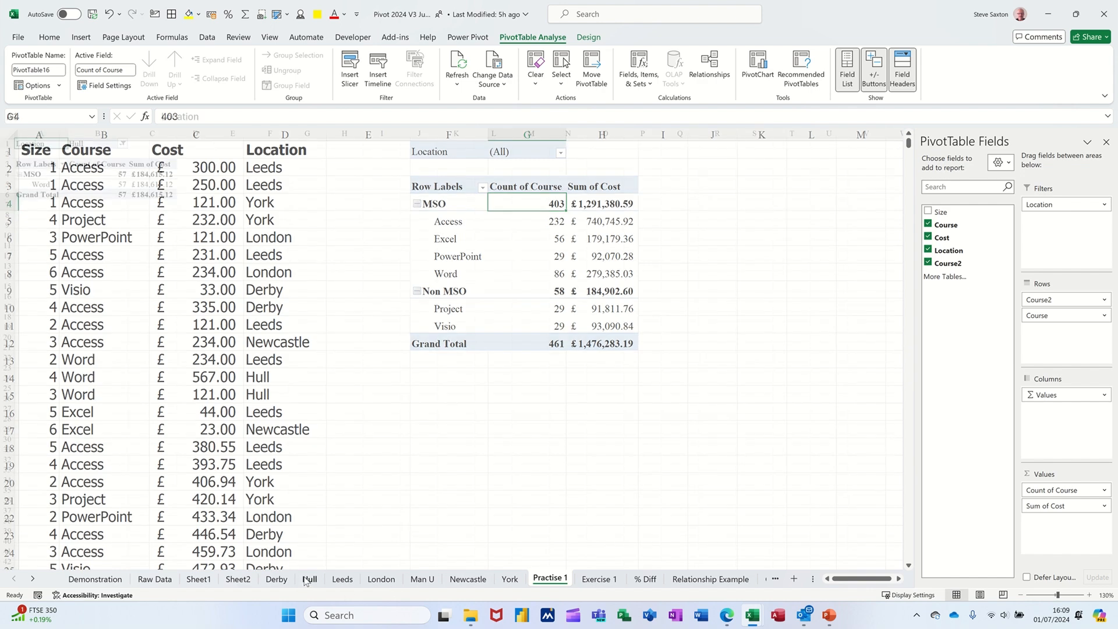
{"action": "left_click", "coordinate": [343, 580]}
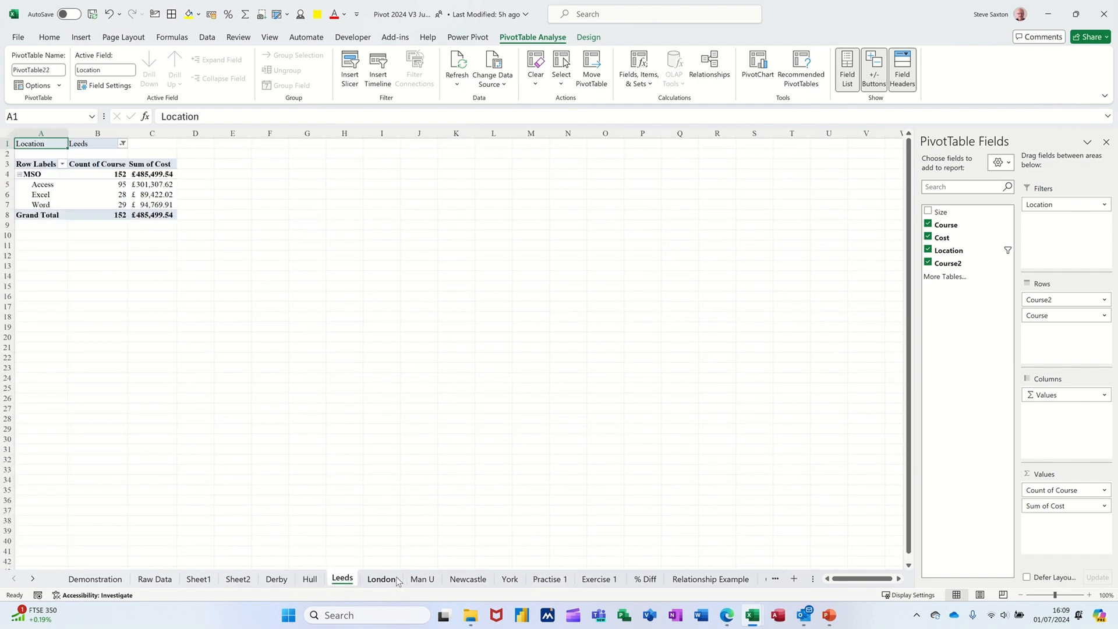
{"action": "left_click", "coordinate": [422, 580]}
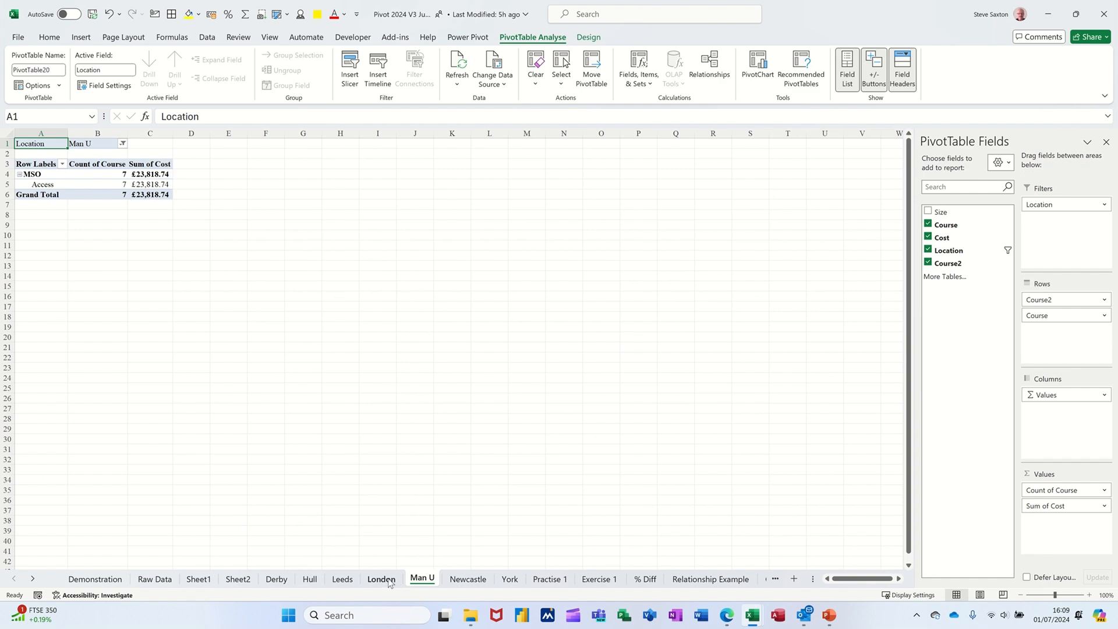
{"action": "left_click", "coordinate": [467, 579]}
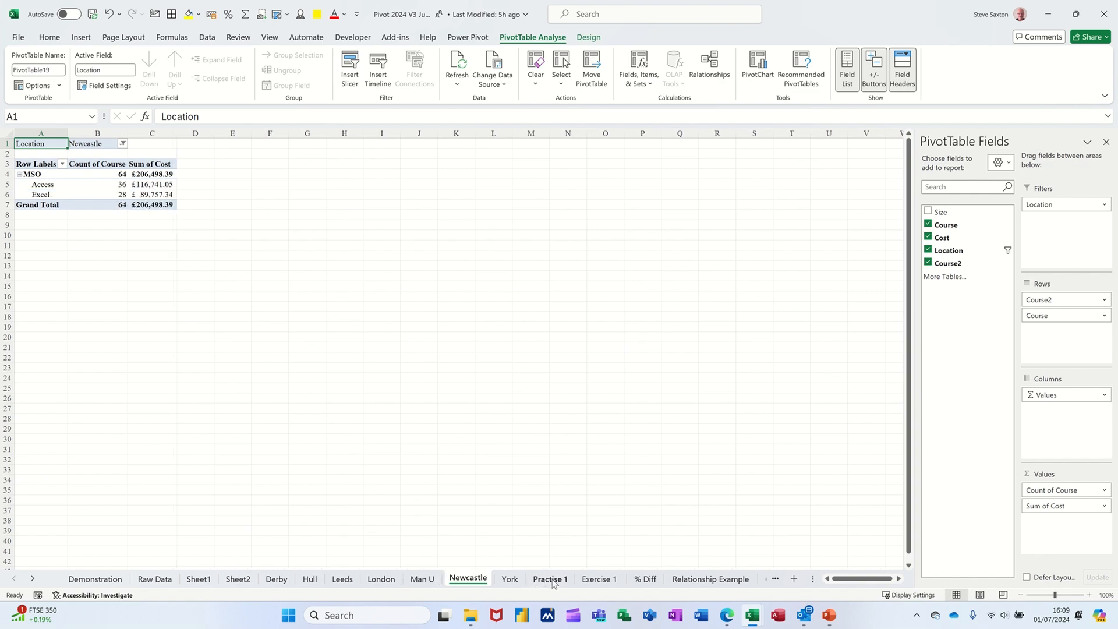
{"action": "left_click", "coordinate": [550, 579]}
{"action": "left_click", "coordinate": [564, 239]}
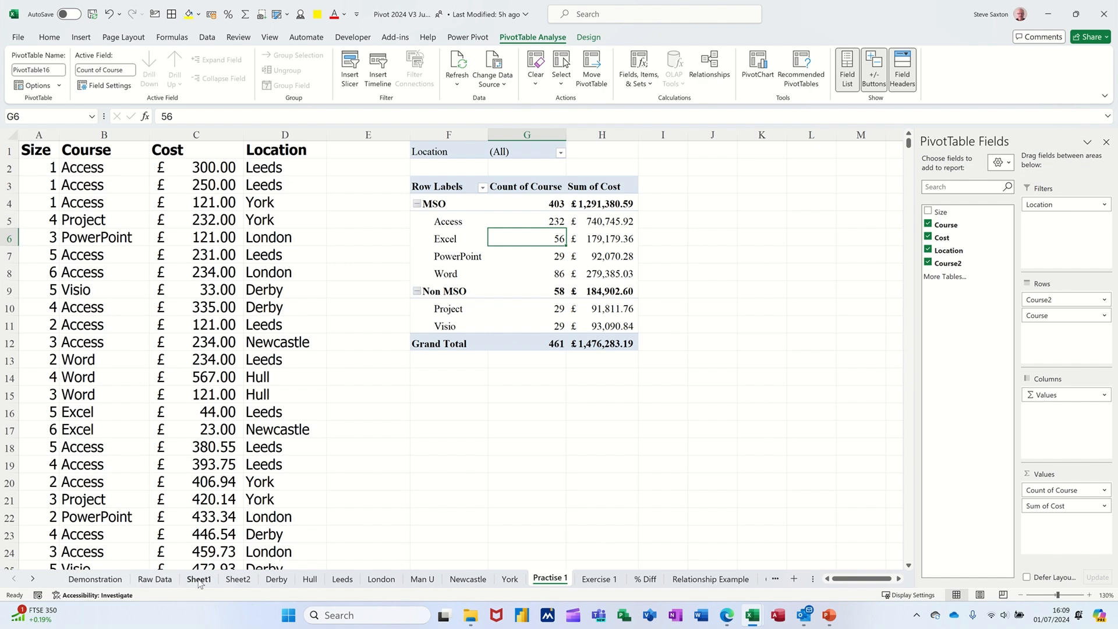
On the Raw Data sheet, reduce the PivotTable to Location as its only row field and Sales as its only value
{"action": "left_click", "coordinate": [146, 583]}
{"action": "left_click", "coordinate": [527, 276]}
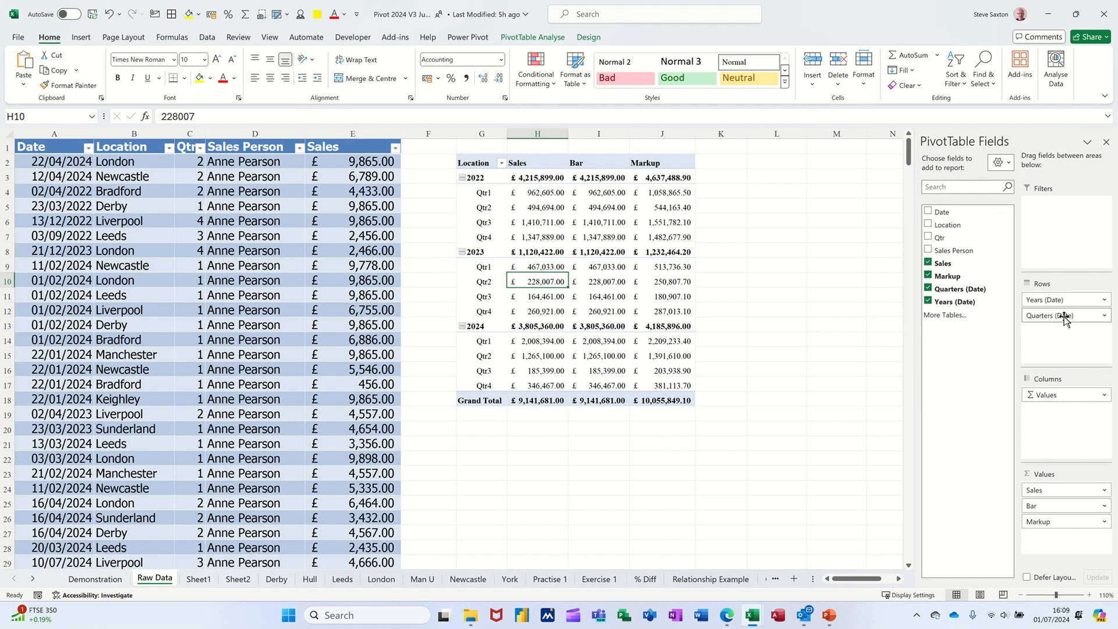
{"action": "left_click_drag", "start_coordinate": [1063, 315], "coordinate": [873, 288]}
{"action": "left_click_drag", "start_coordinate": [1054, 300], "coordinate": [821, 286]}
{"action": "left_click_drag", "start_coordinate": [955, 224], "coordinate": [1059, 314]}
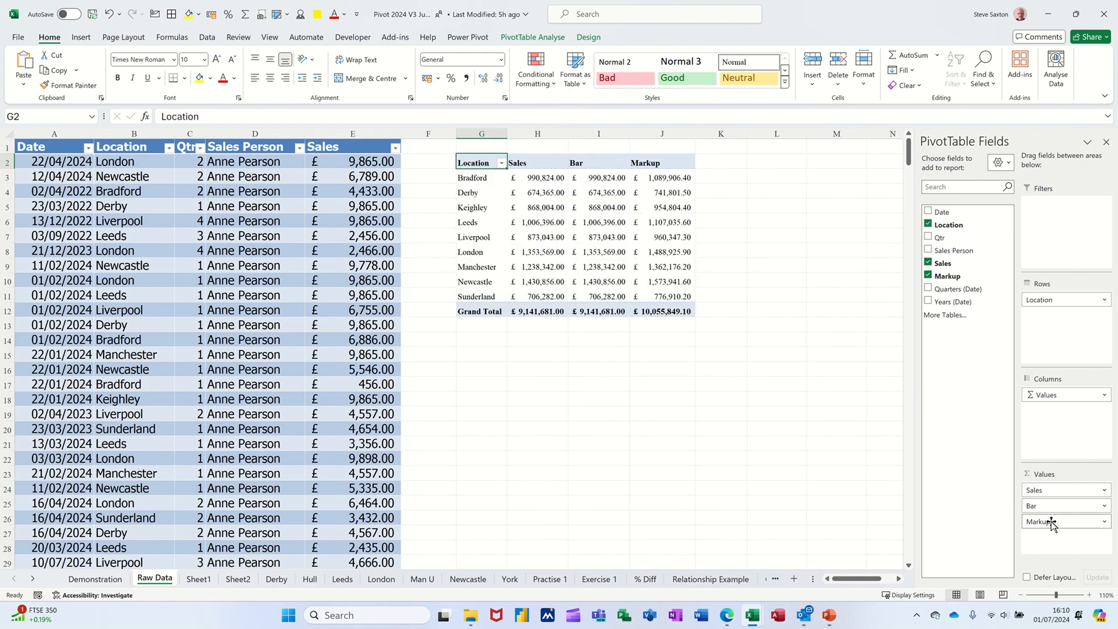
{"action": "left_click_drag", "start_coordinate": [1051, 523], "coordinate": [856, 436]}
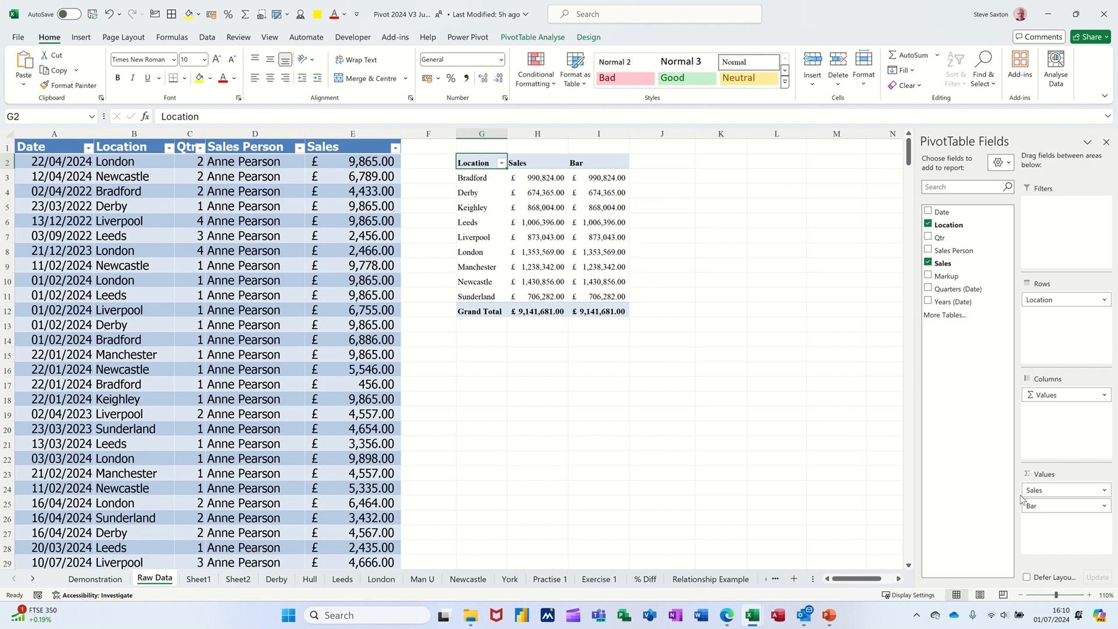
{"action": "left_click_drag", "start_coordinate": [1060, 505], "coordinate": [843, 417]}
Insert a Date timeline for the Raw Data PivotTable and place it beside the table
{"action": "left_click", "coordinate": [509, 208]}
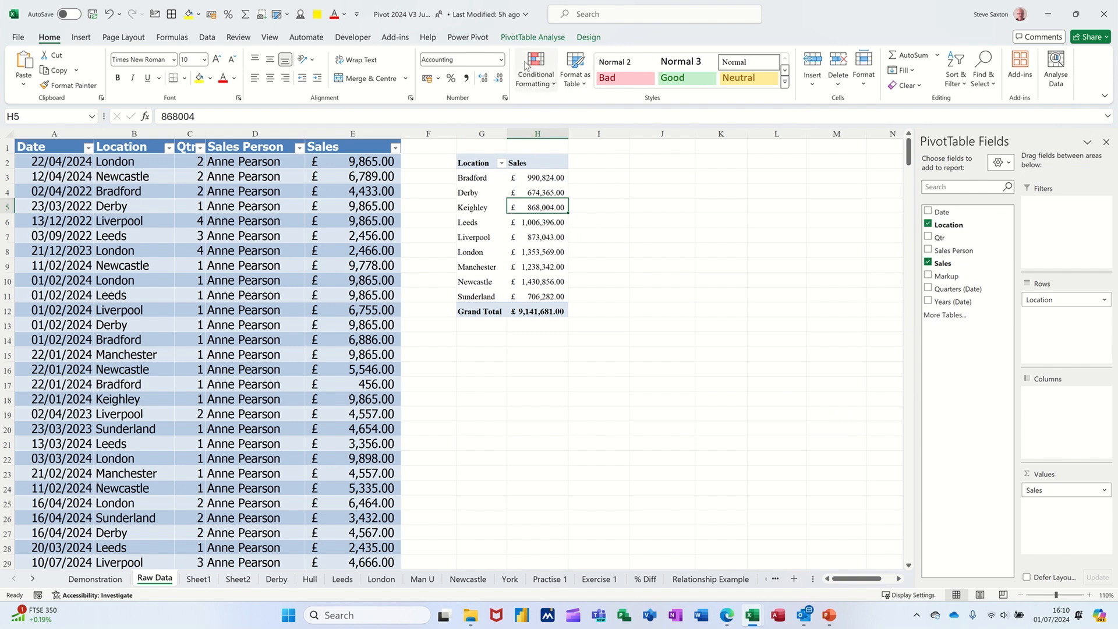
{"action": "left_click", "coordinate": [530, 38]}
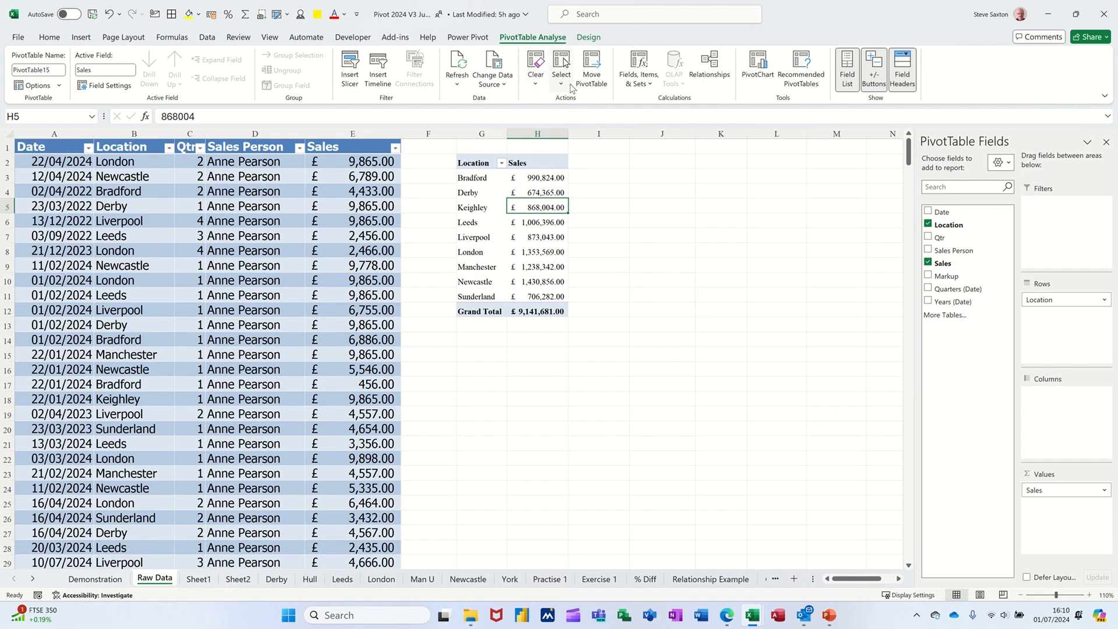
{"action": "left_click", "coordinate": [378, 69]}
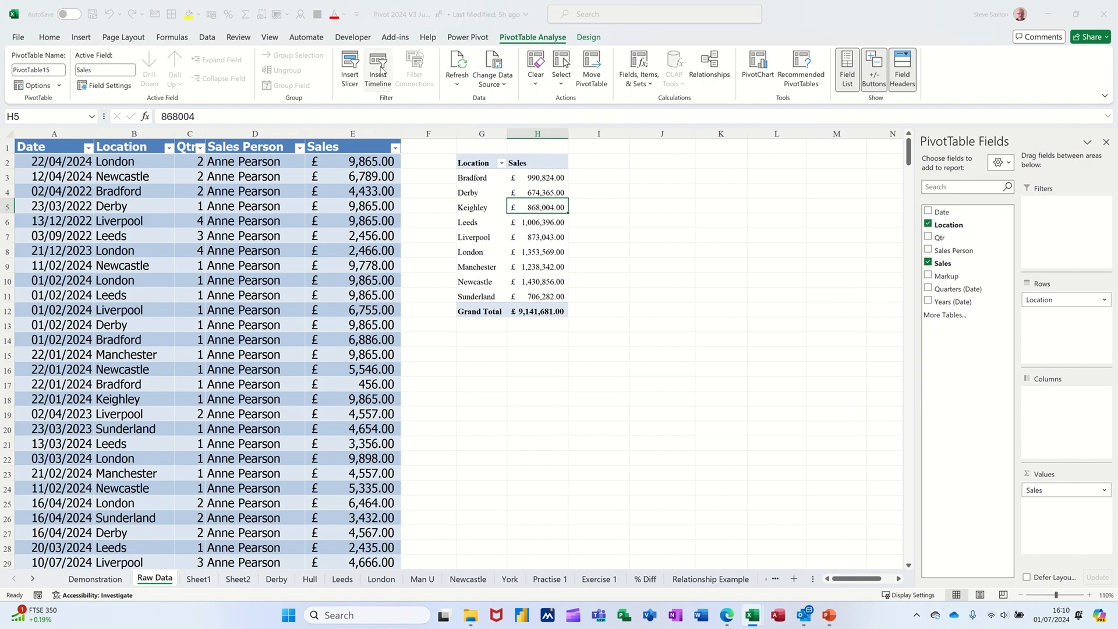
{"action": "left_click", "coordinate": [644, 289]}
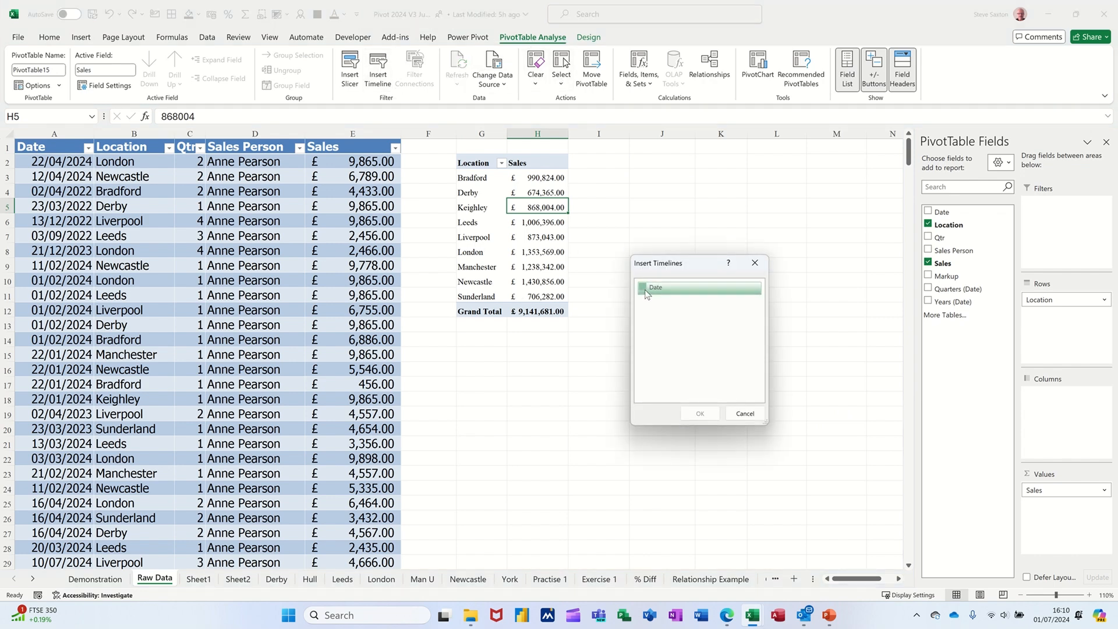
{"action": "left_click", "coordinate": [692, 413]}
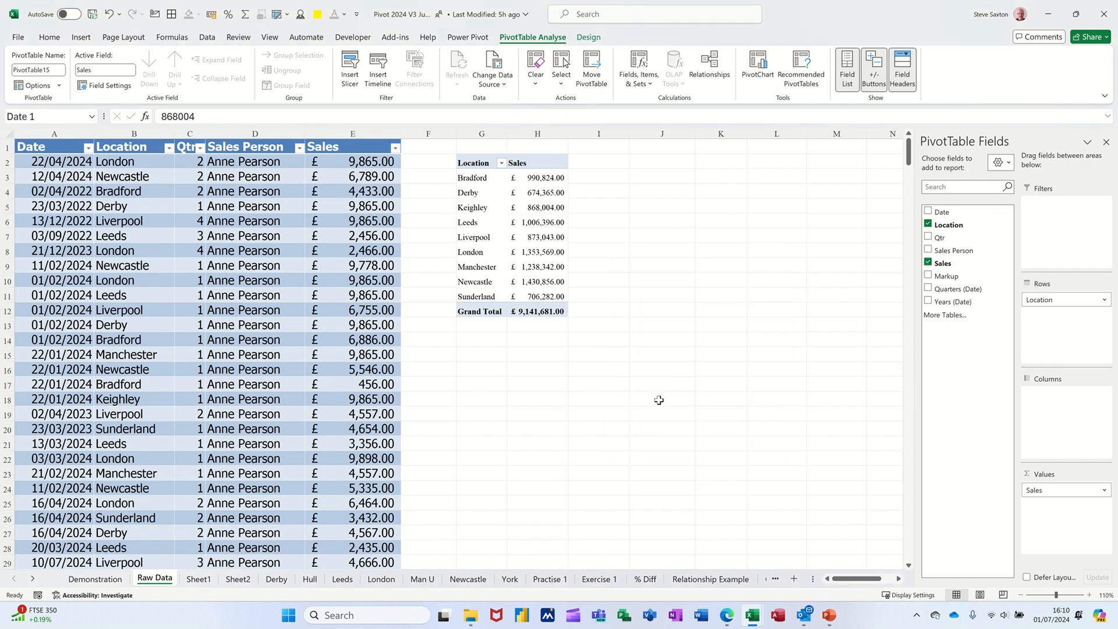
{"action": "left_click_drag", "start_coordinate": [491, 322], "coordinate": [716, 163]}
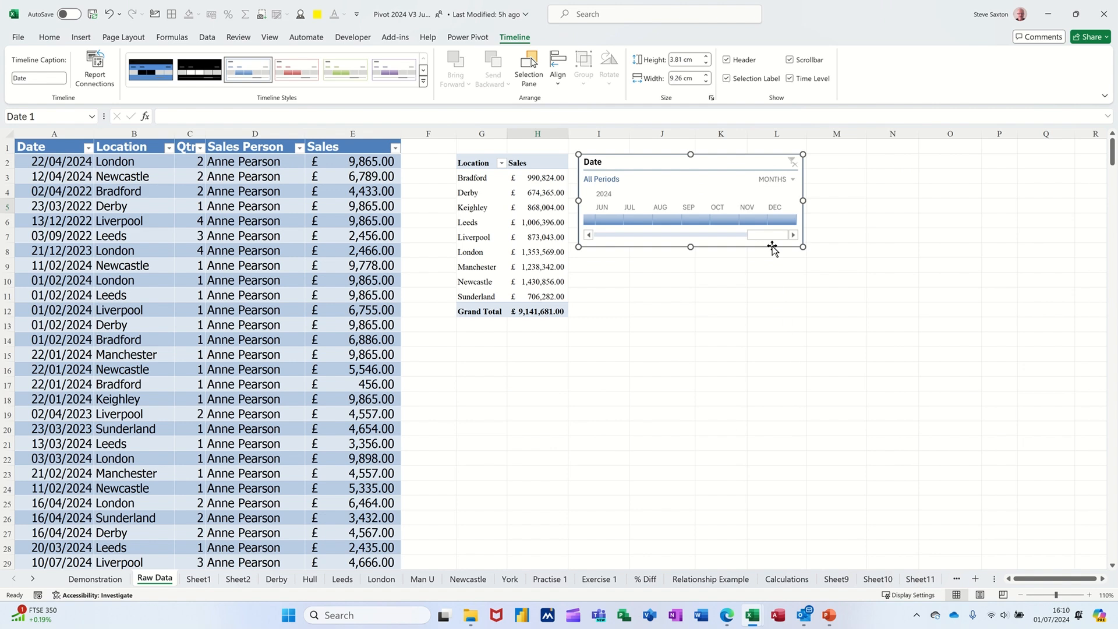
Filter the PivotTable with the timeline by Oct 2024, Sep 2024 and Sep - Nov 2024, and clear the filter
{"action": "left_click", "coordinate": [719, 219]}
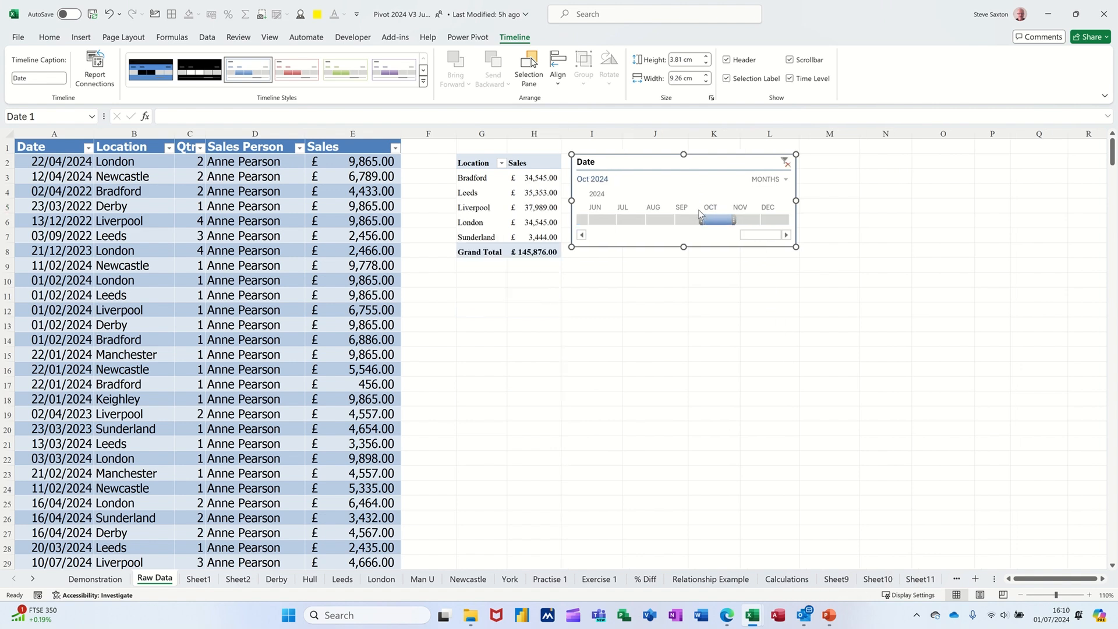
{"action": "left_click", "coordinate": [688, 219]}
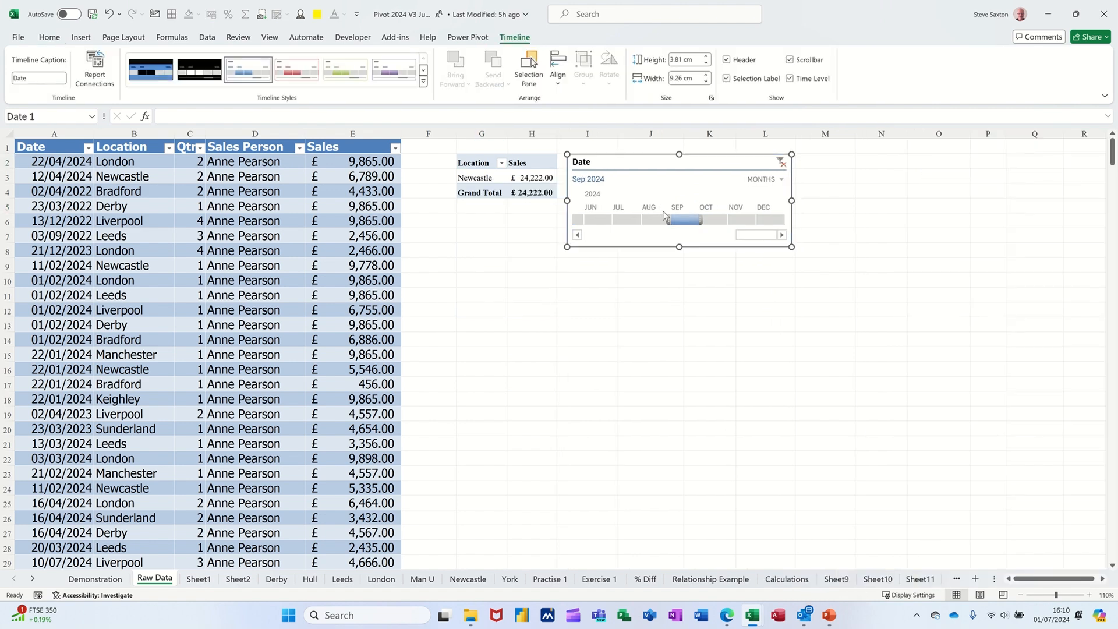
{"action": "left_click_drag", "start_coordinate": [703, 220], "coordinate": [760, 224]}
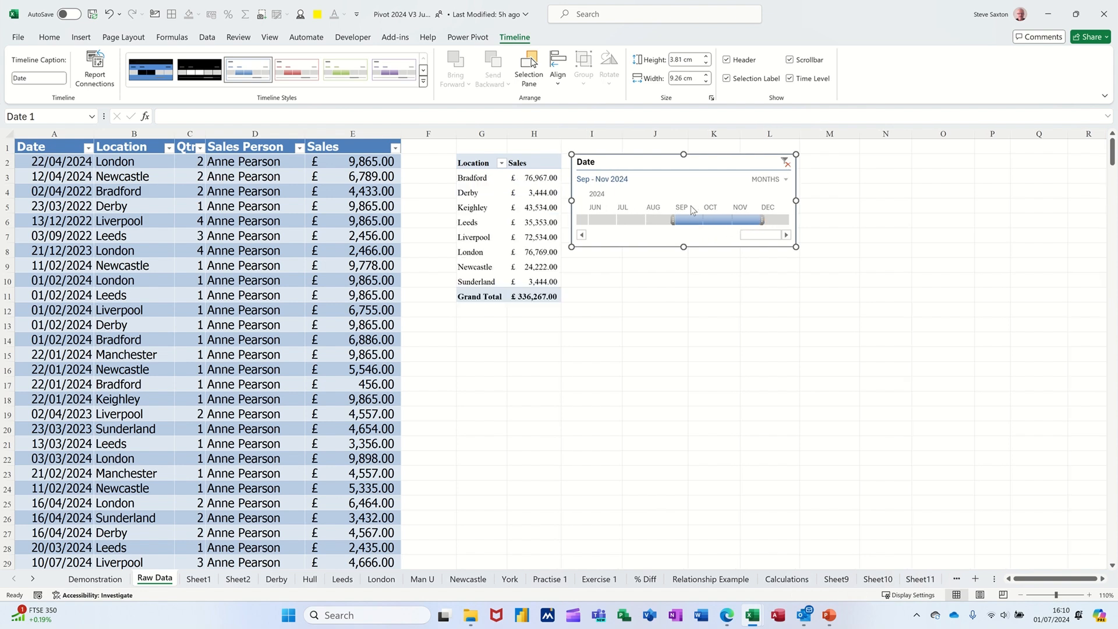
{"action": "left_click", "coordinate": [787, 166]}
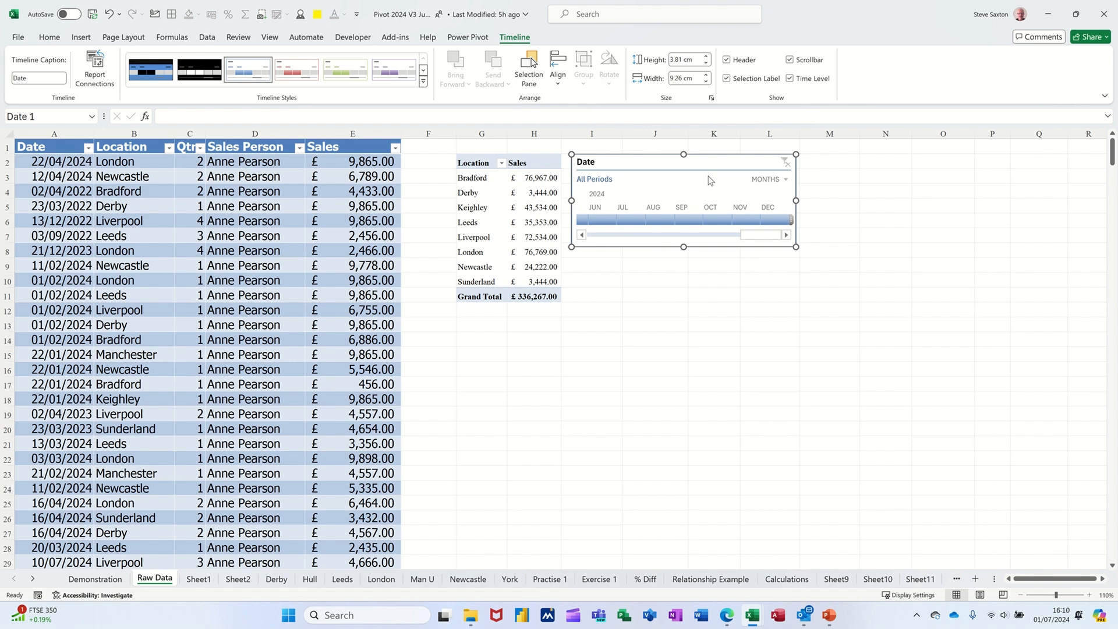
Insert a Sales Person slicer for the Raw Data PivotTable
{"action": "left_click", "coordinate": [525, 212]}
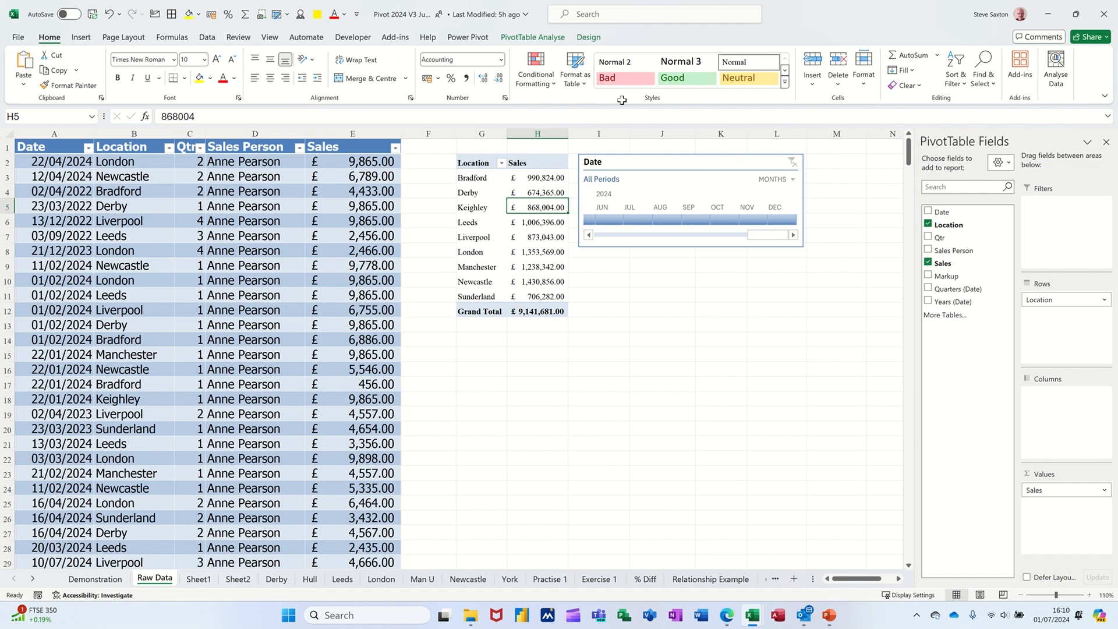
{"action": "left_click", "coordinate": [539, 38]}
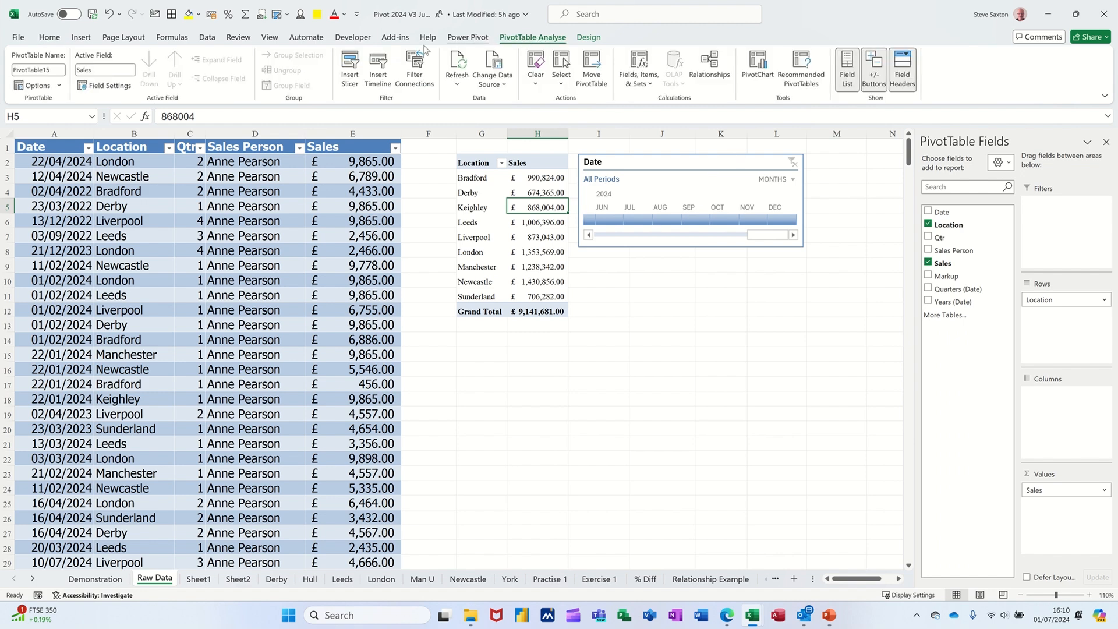
{"action": "left_click", "coordinate": [350, 84]}
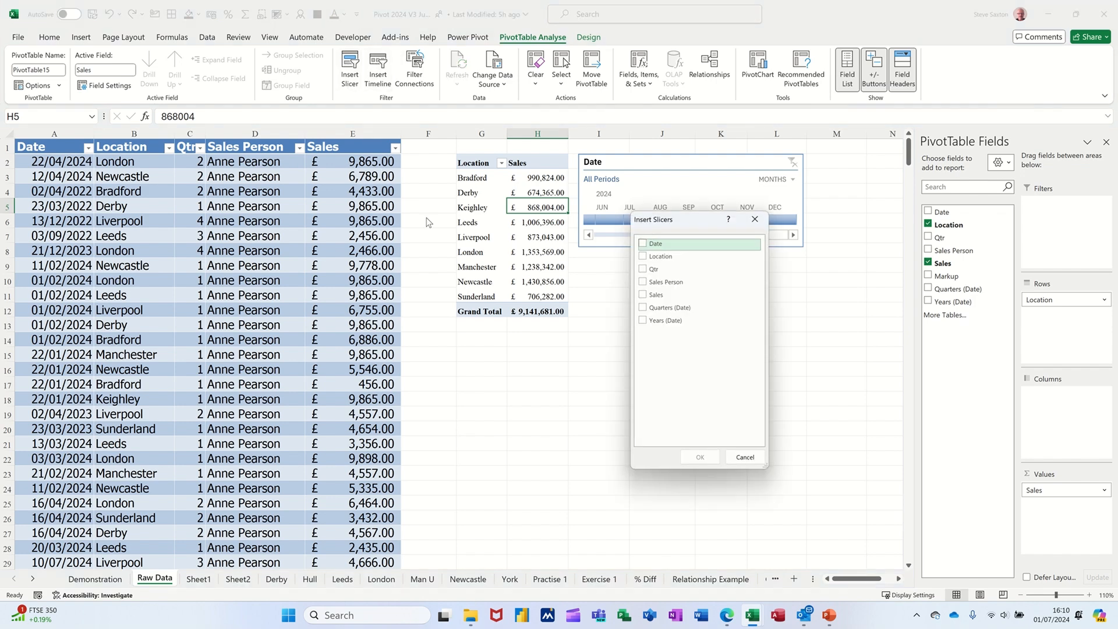
{"action": "left_click", "coordinate": [644, 259]}
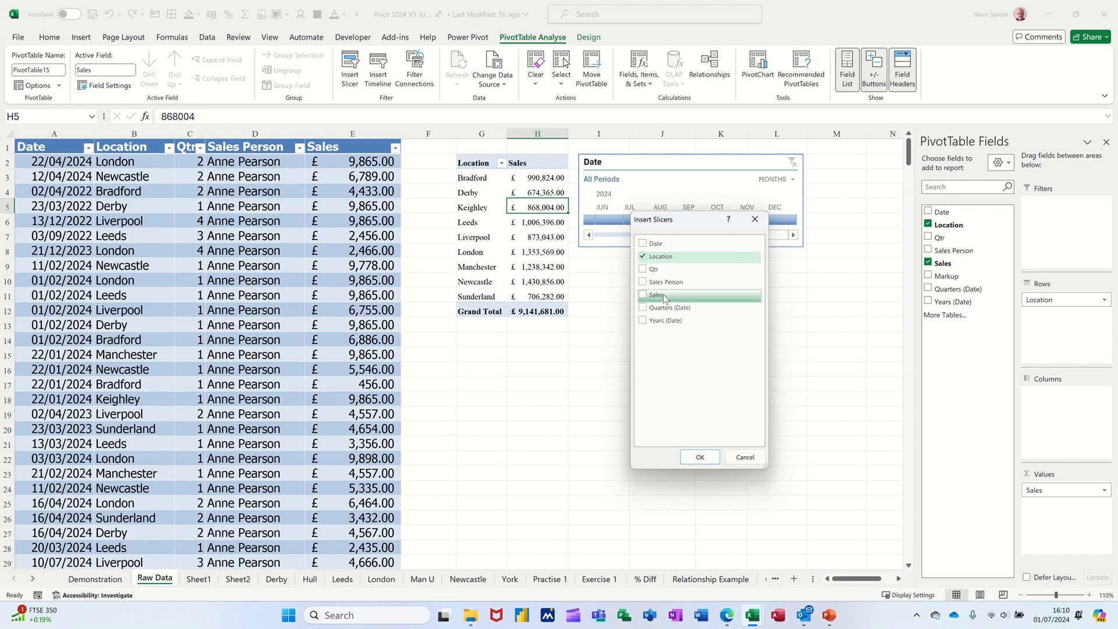
{"action": "left_click", "coordinate": [644, 258]}
{"action": "left_click", "coordinate": [643, 282]}
{"action": "left_click", "coordinate": [701, 456]}
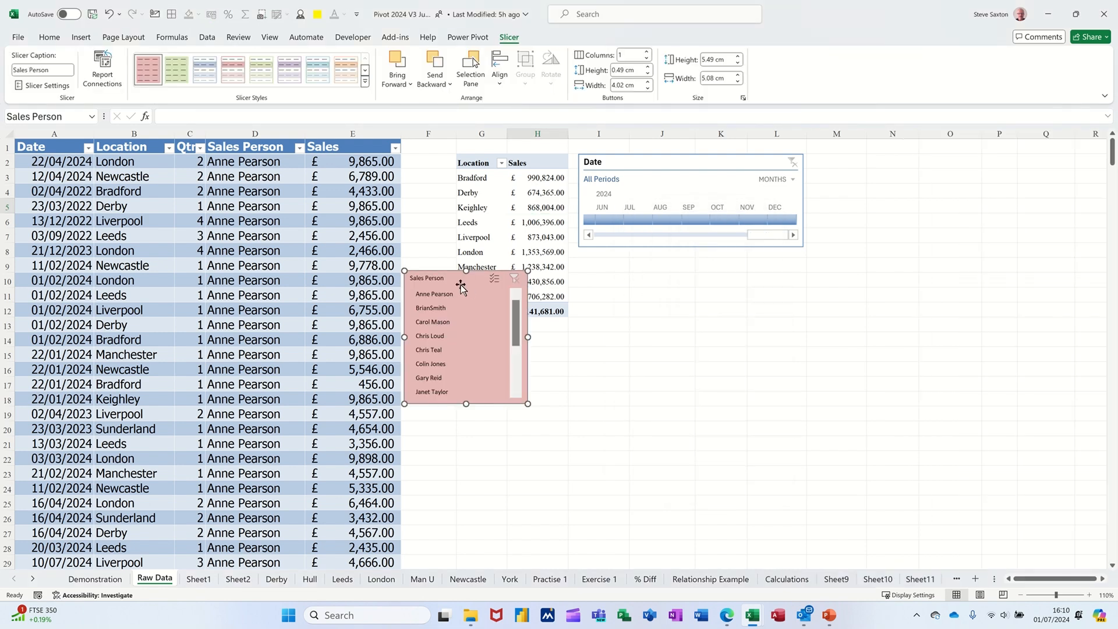
Place the Sales Person slicer below the Date timeline and apply the blue style from the Dark group
{"action": "left_click_drag", "start_coordinate": [445, 282], "coordinate": [617, 273]}
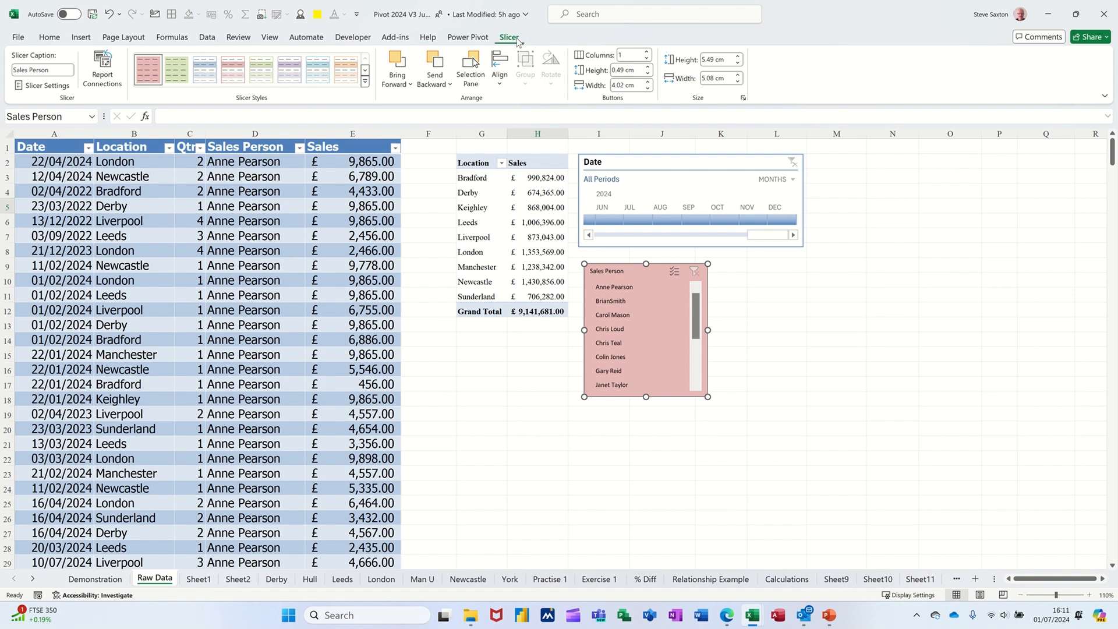
{"action": "left_click", "coordinate": [367, 86]}
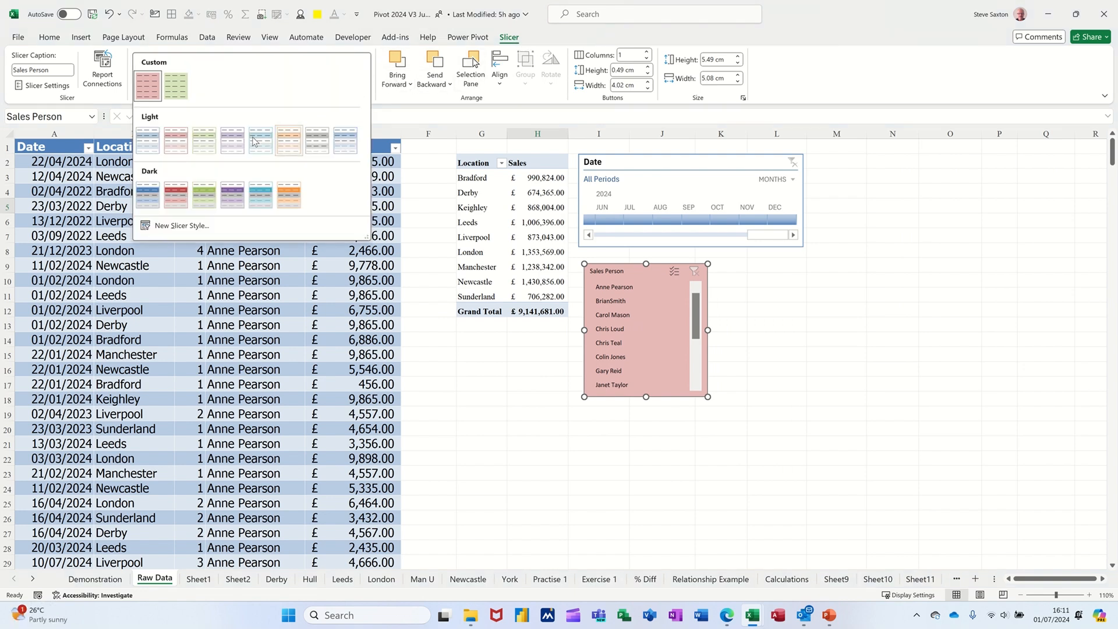
{"action": "left_click", "coordinate": [144, 198]}
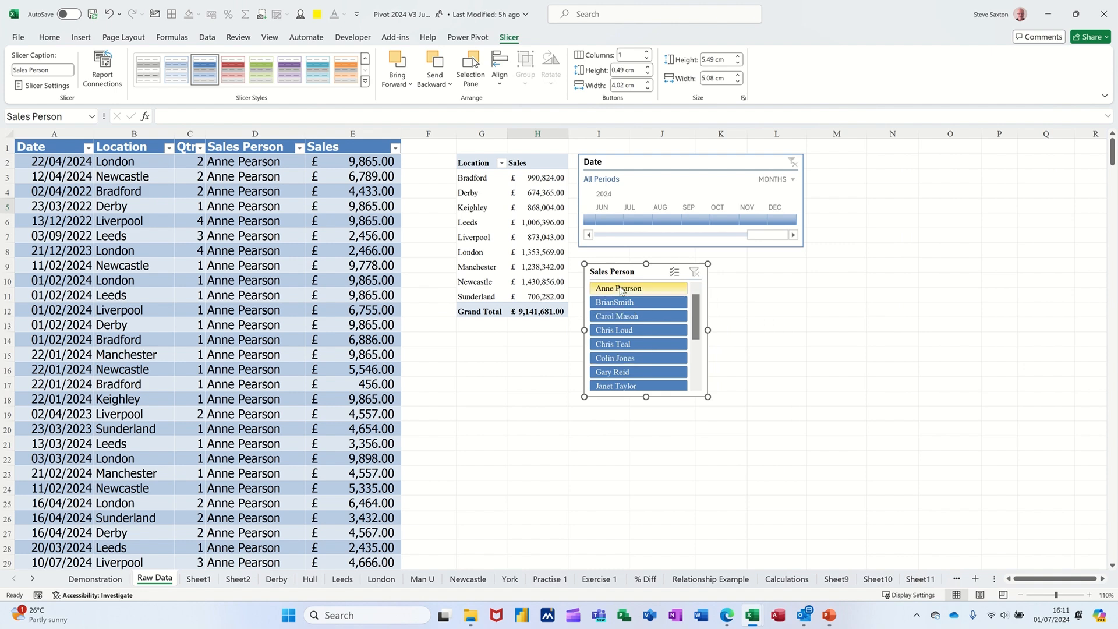
Filter the PivotTable by single and several salespeople with the slicer, and clear the slicer filter
{"action": "left_click", "coordinate": [640, 288]}
{"action": "left_click", "coordinate": [642, 315]}
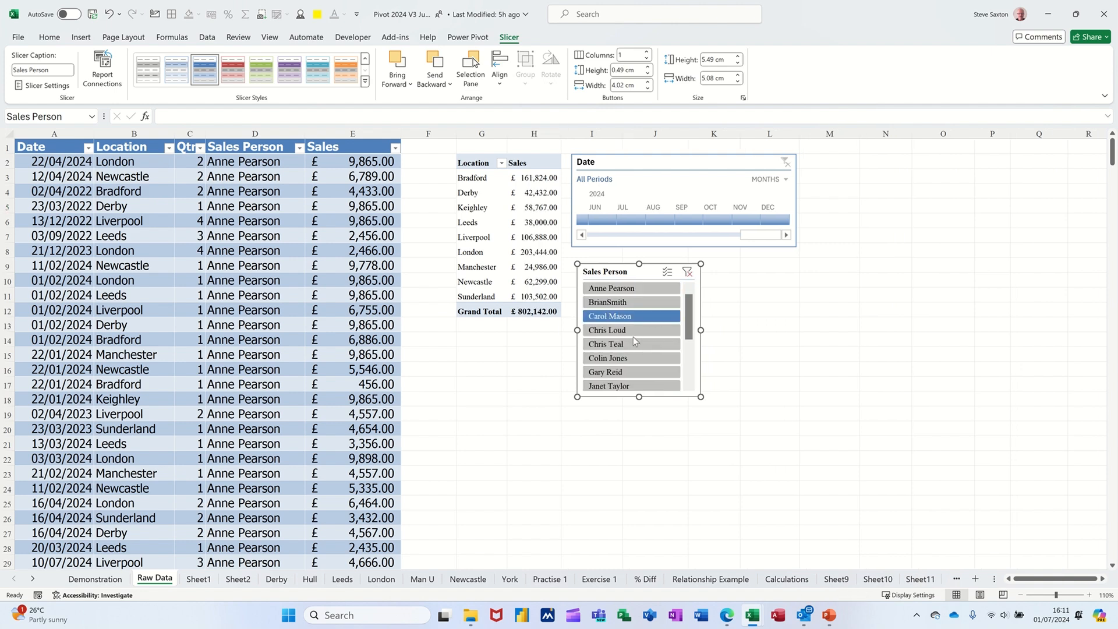
{"action": "left_click", "coordinate": [627, 358]}
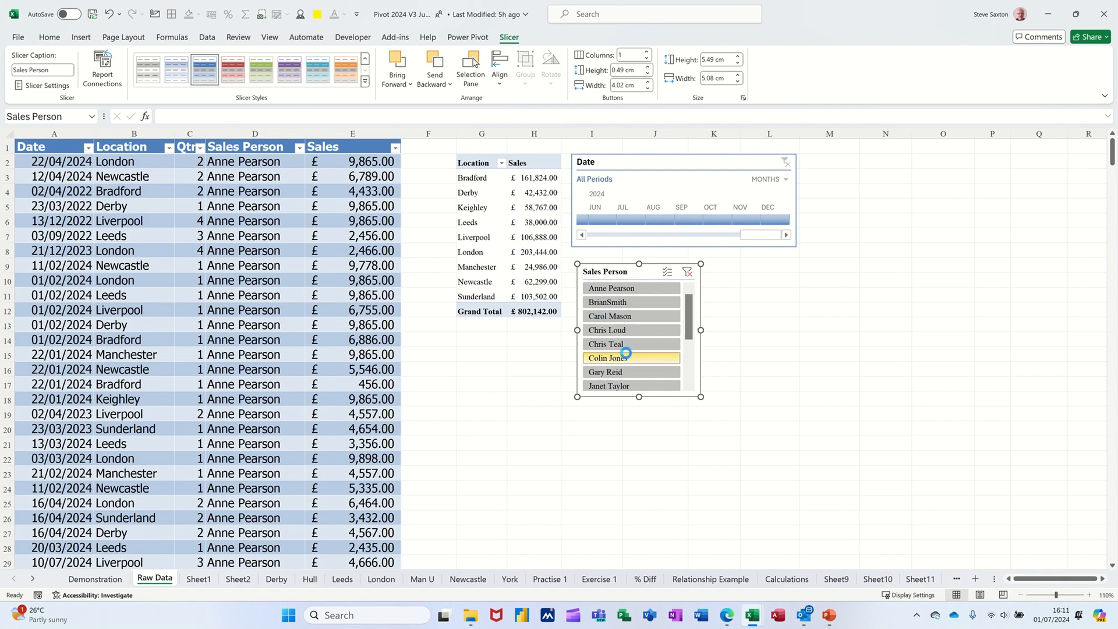
{"action": "left_click", "coordinate": [621, 317], "text": "ctrl"}
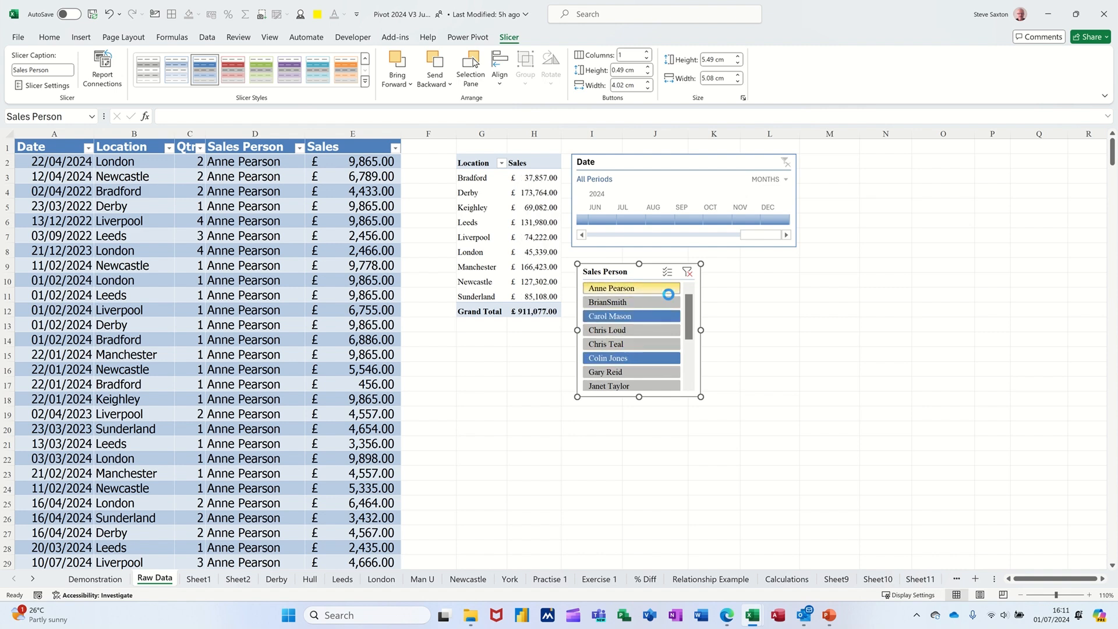
{"action": "left_click", "coordinate": [668, 294], "text": "ctrl"}
{"action": "left_click", "coordinate": [694, 272]}
Insert a Clustered Column PivotChart from the Raw Data PivotTable and place it below the table
{"action": "left_click", "coordinate": [538, 237]}
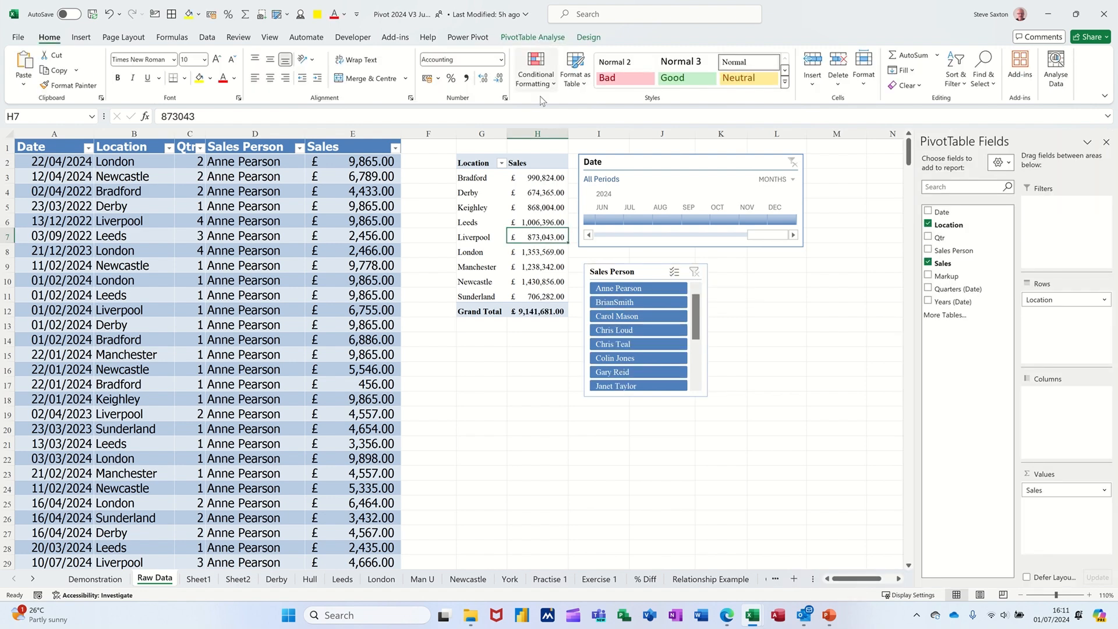
{"action": "left_click", "coordinate": [540, 37]}
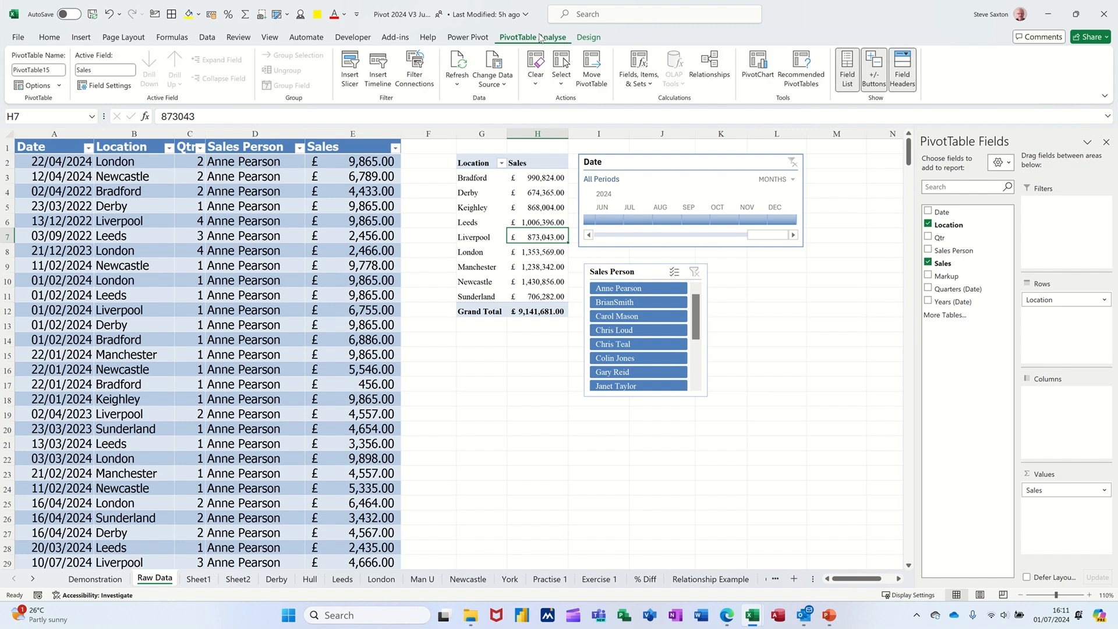
{"action": "left_click", "coordinate": [758, 65]}
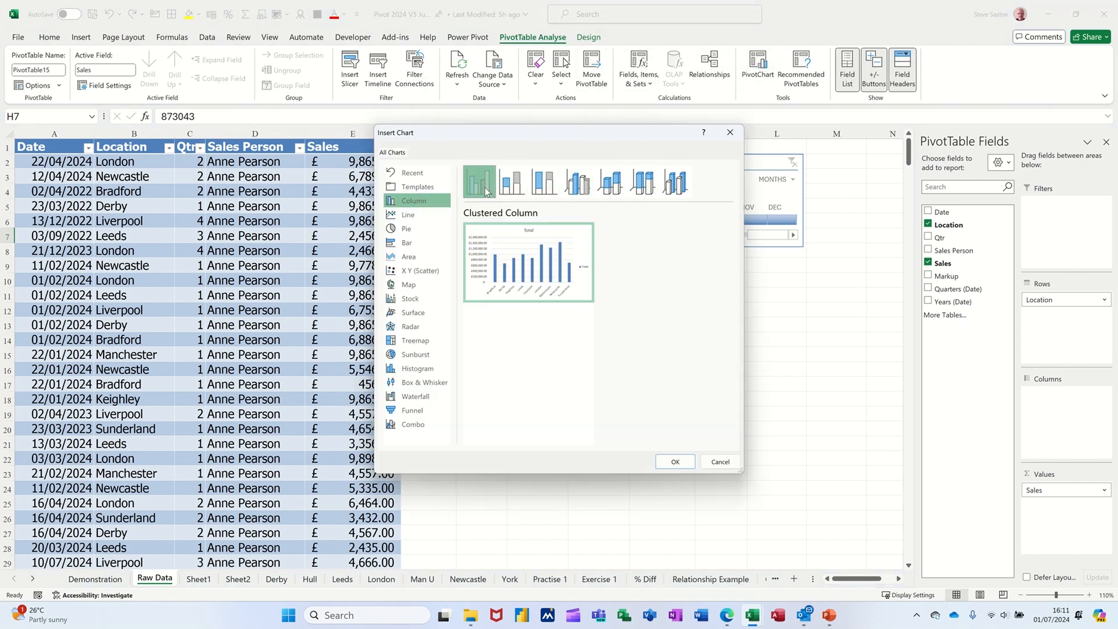
{"action": "left_click", "coordinate": [666, 466]}
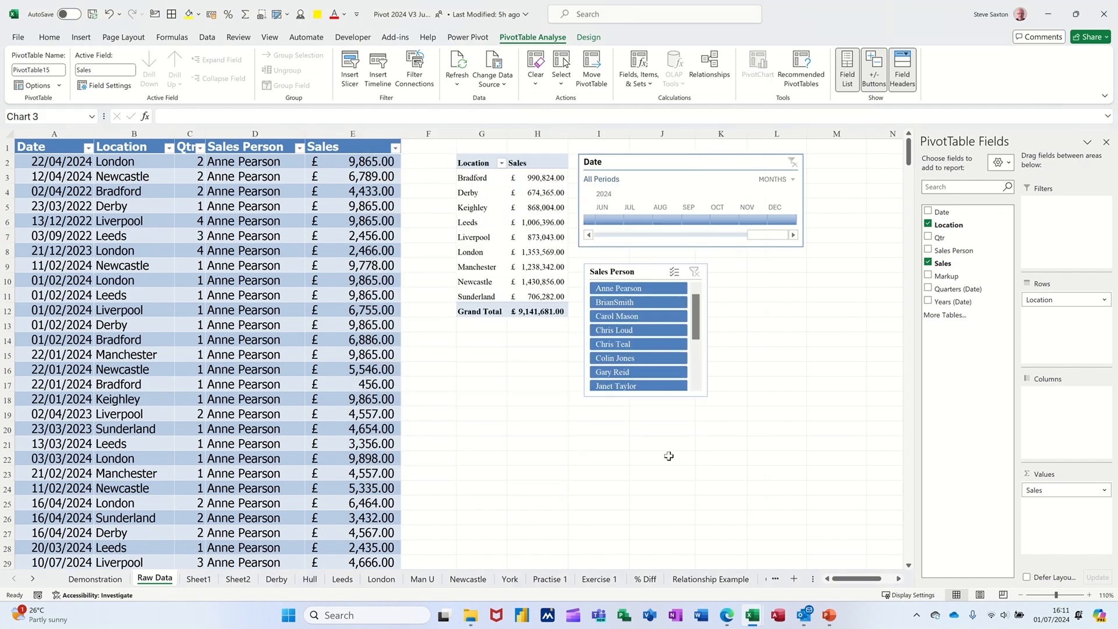
{"action": "left_click_drag", "start_coordinate": [553, 280], "coordinate": [706, 408]}
Delete the title and the legend from the PivotChart
{"action": "left_click", "coordinate": [609, 422]}
{"action": "key", "text": "Delete"}
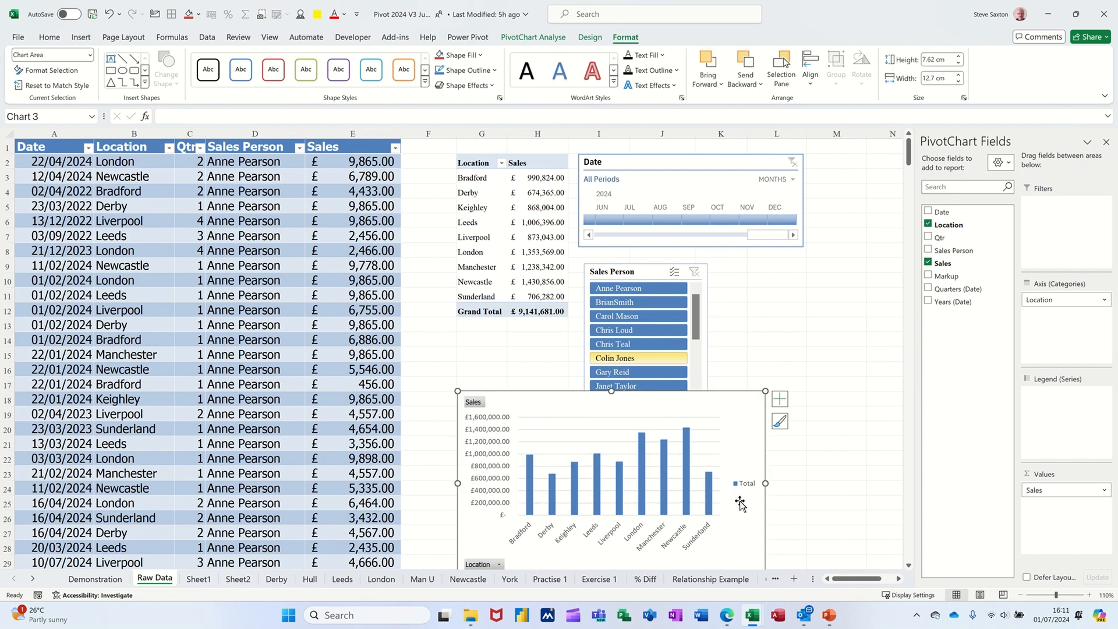
{"action": "left_click", "coordinate": [743, 485]}
{"action": "key", "text": "Delete"}
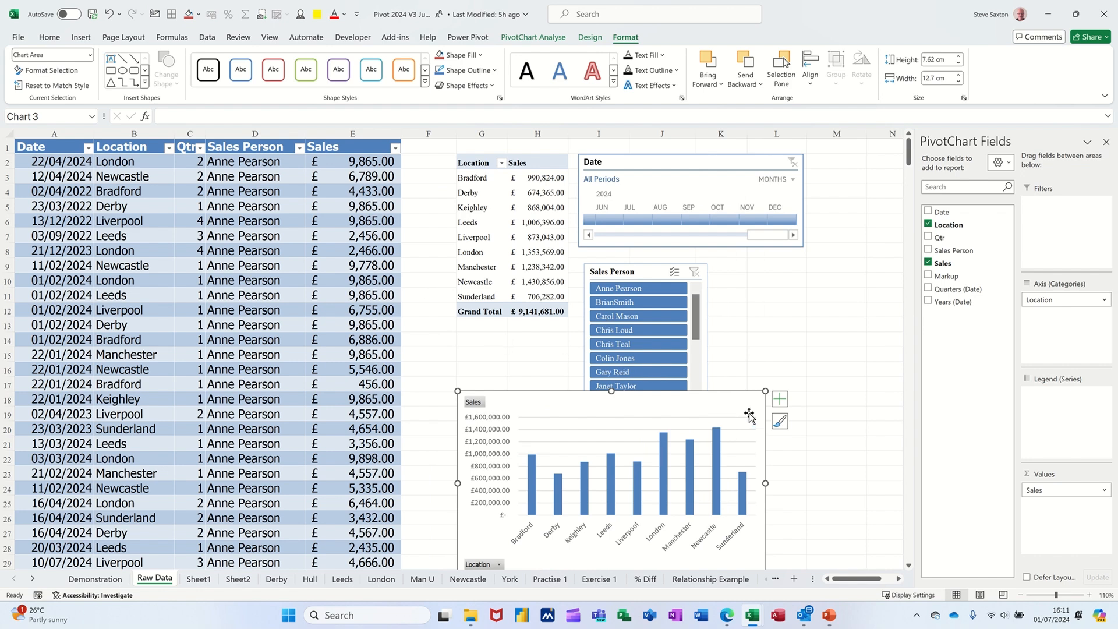
Move the PivotChart to a new sheet named Chart1
{"action": "right_click", "coordinate": [737, 409]}
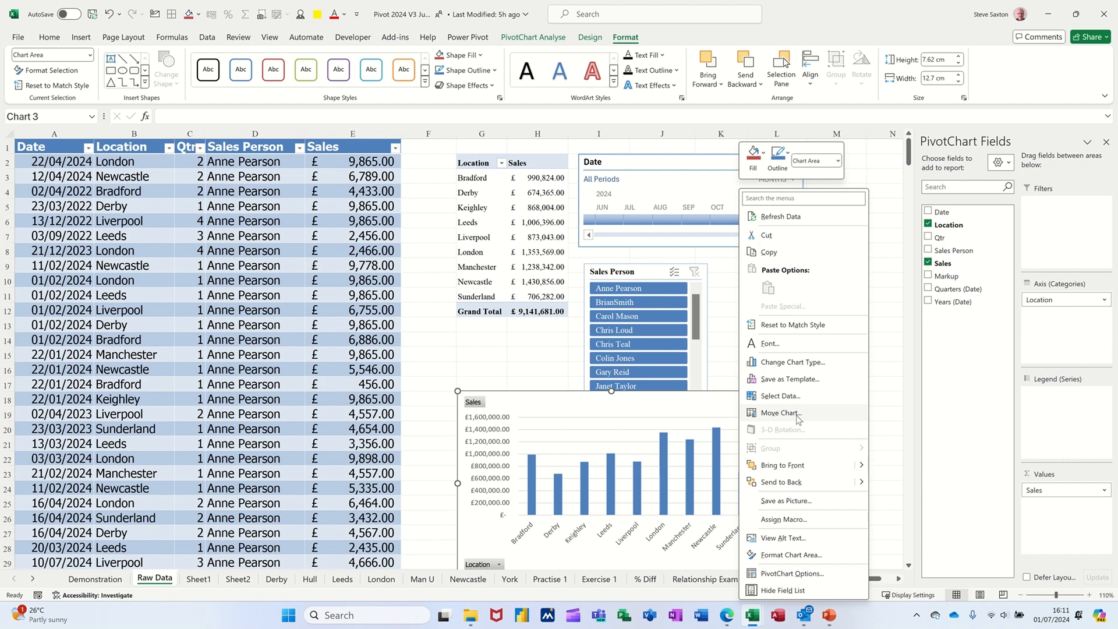
{"action": "left_click", "coordinate": [797, 413]}
{"action": "left_click", "coordinate": [742, 394]}
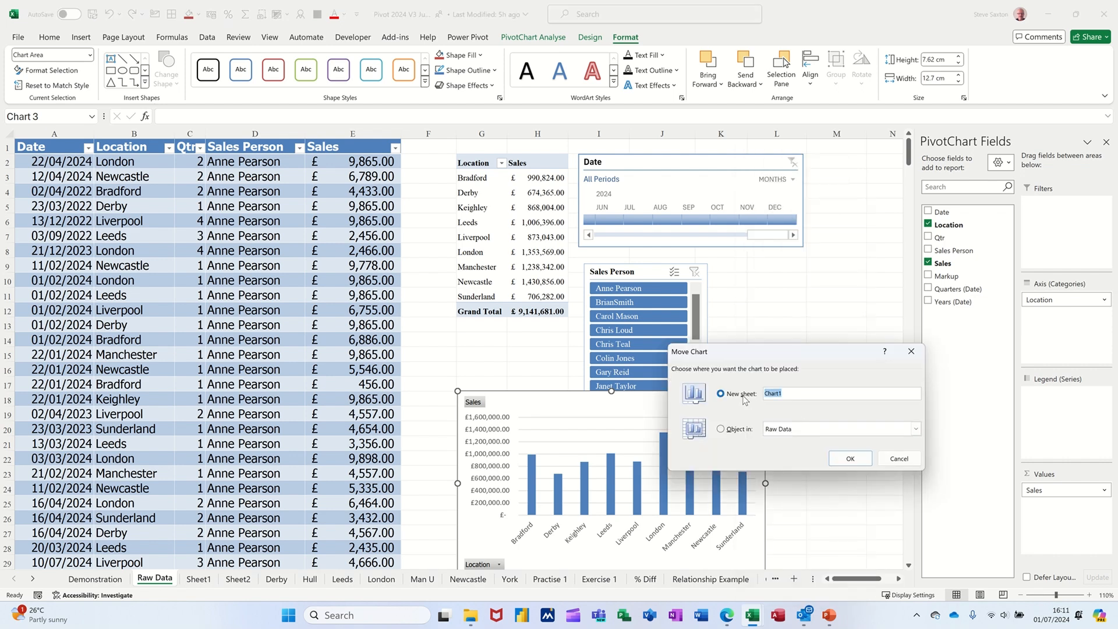
{"action": "left_click", "coordinate": [848, 459]}
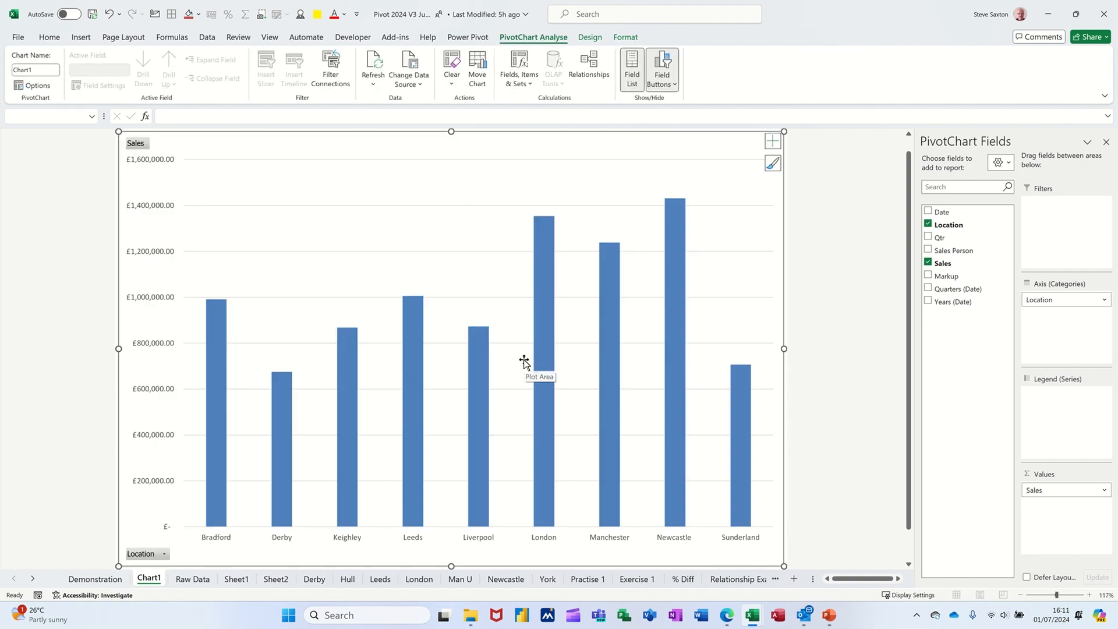
Return to the Raw Data sheet and shift the Sales Person slicer slightly from its place under the timeline
{"action": "left_click", "coordinate": [190, 580]}
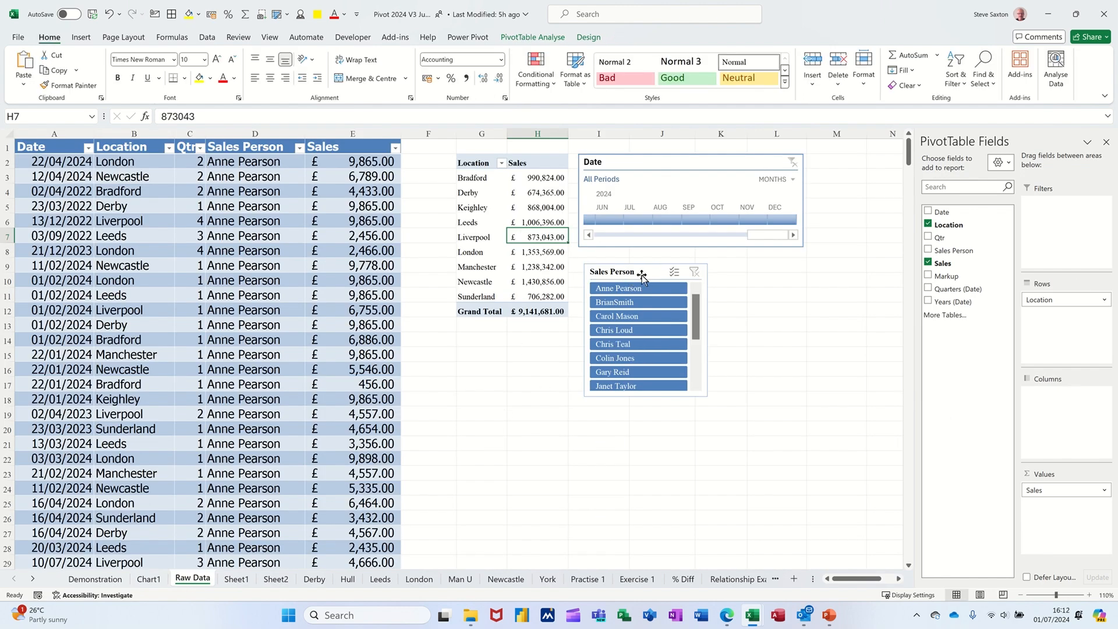
{"action": "left_click_drag", "start_coordinate": [641, 275], "coordinate": [651, 270]}
{"action": "left_click", "coordinate": [371, 373]}
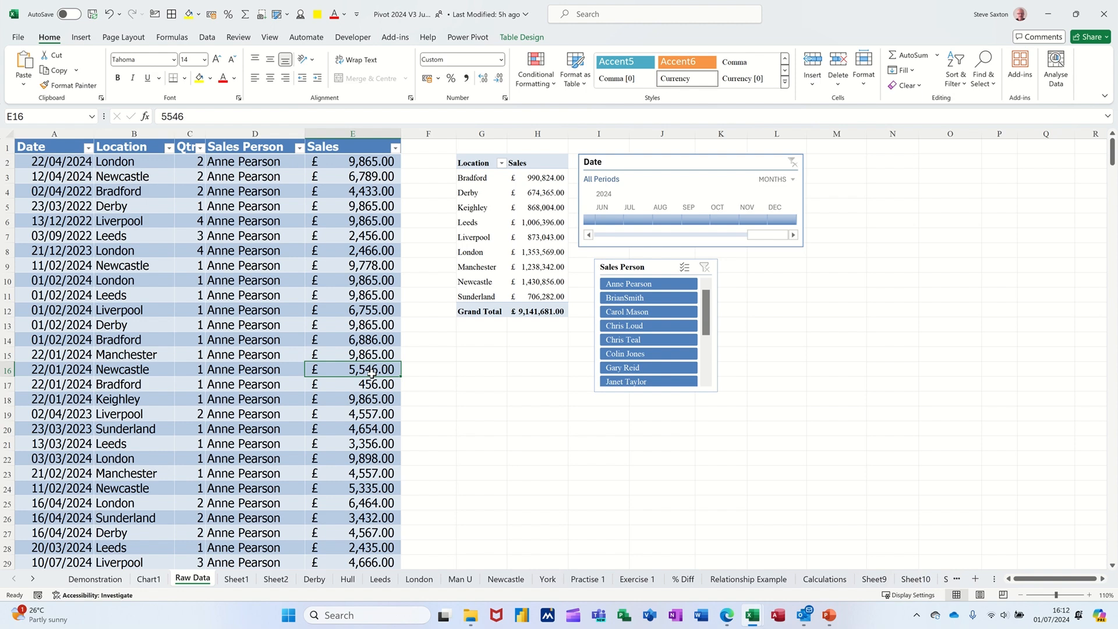